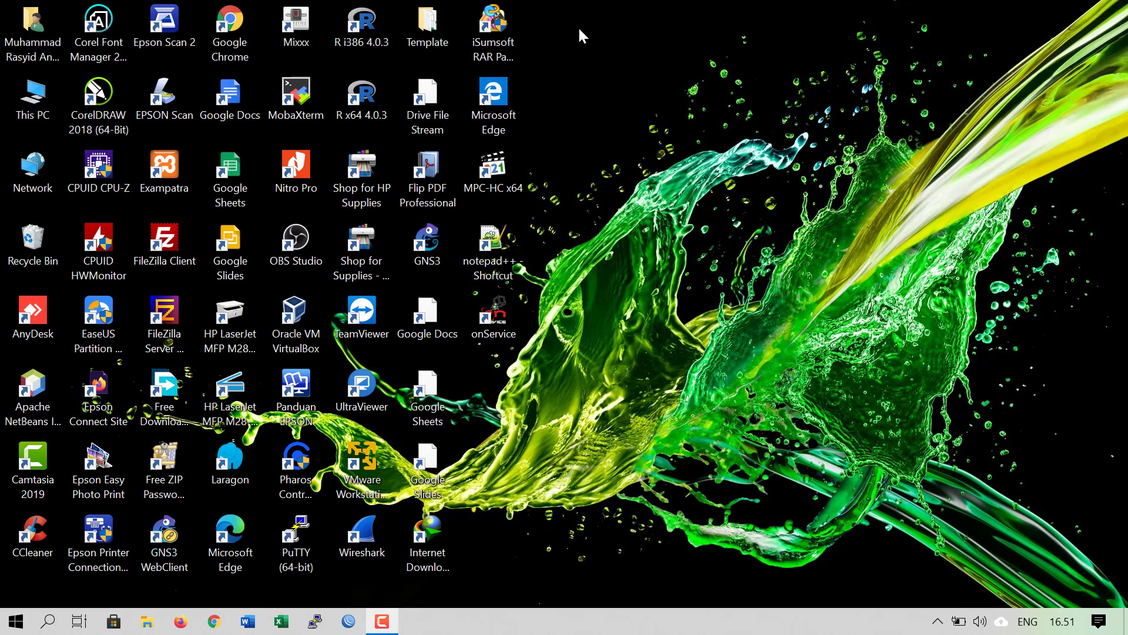
Select and clear desktop icons, then show and close the hidden notification-area icons
{"action": "left_click_drag", "start_coordinate": [579, 29], "coordinate": [36, 596]}
{"action": "left_click", "coordinate": [555, 507]}
{"action": "left_click", "coordinate": [943, 629]}
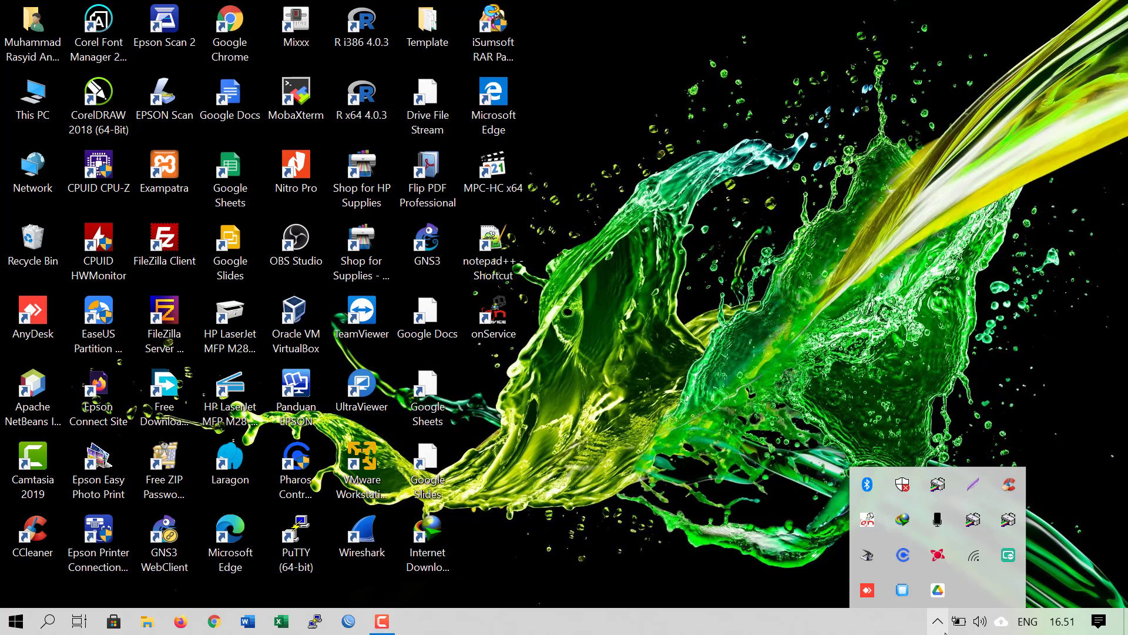
{"action": "left_click", "coordinate": [678, 415]}
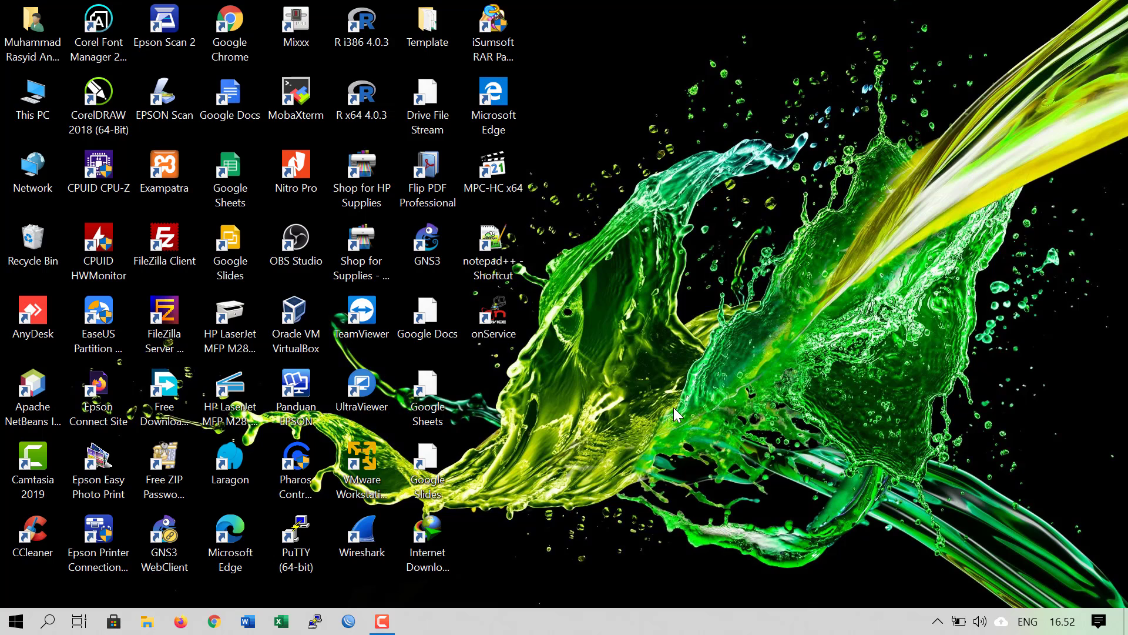
Select various host desktop icons, ending on the Oracle VM VirtualBox icon
{"action": "left_click_drag", "start_coordinate": [266, 213], "coordinate": [235, 252]}
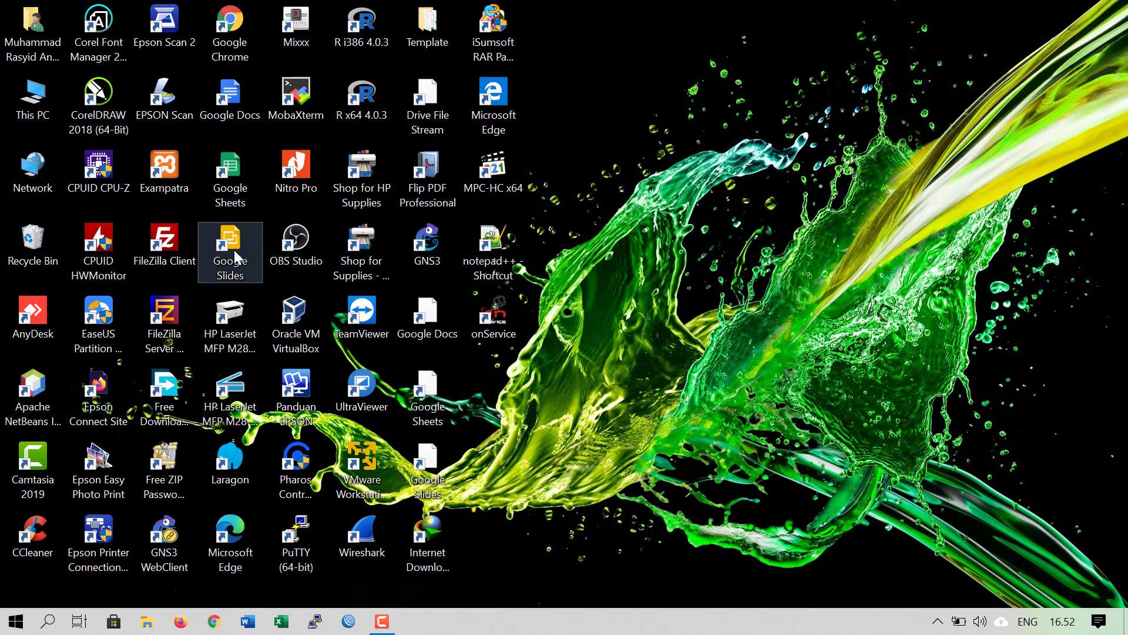
{"action": "left_click", "coordinate": [315, 262]}
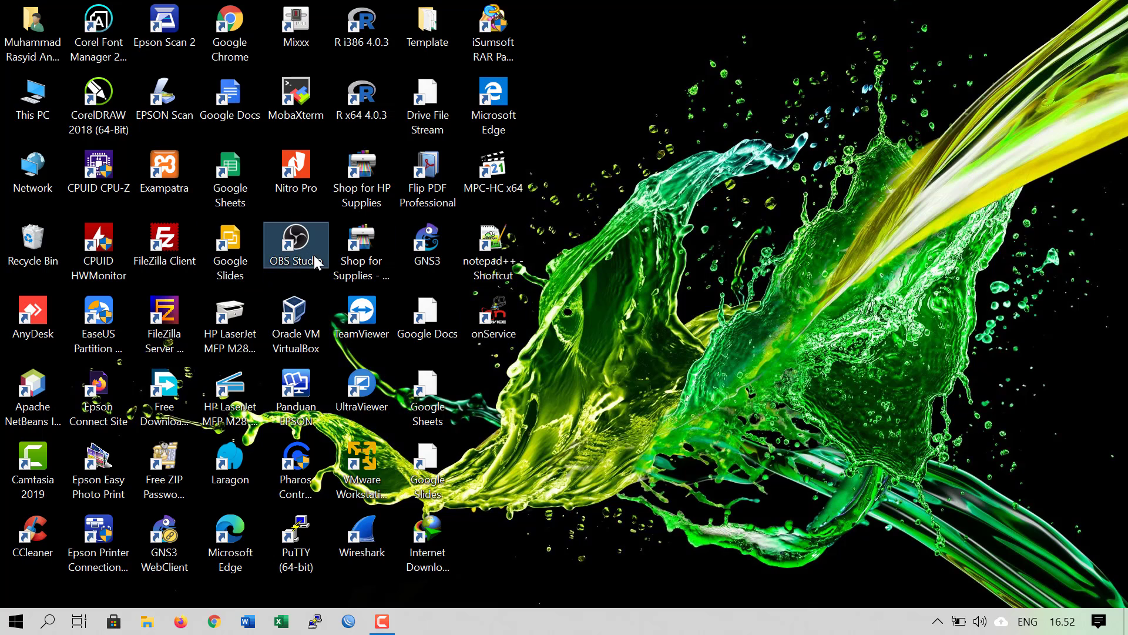
{"action": "left_click", "coordinate": [306, 179]}
{"action": "left_click", "coordinate": [295, 99]}
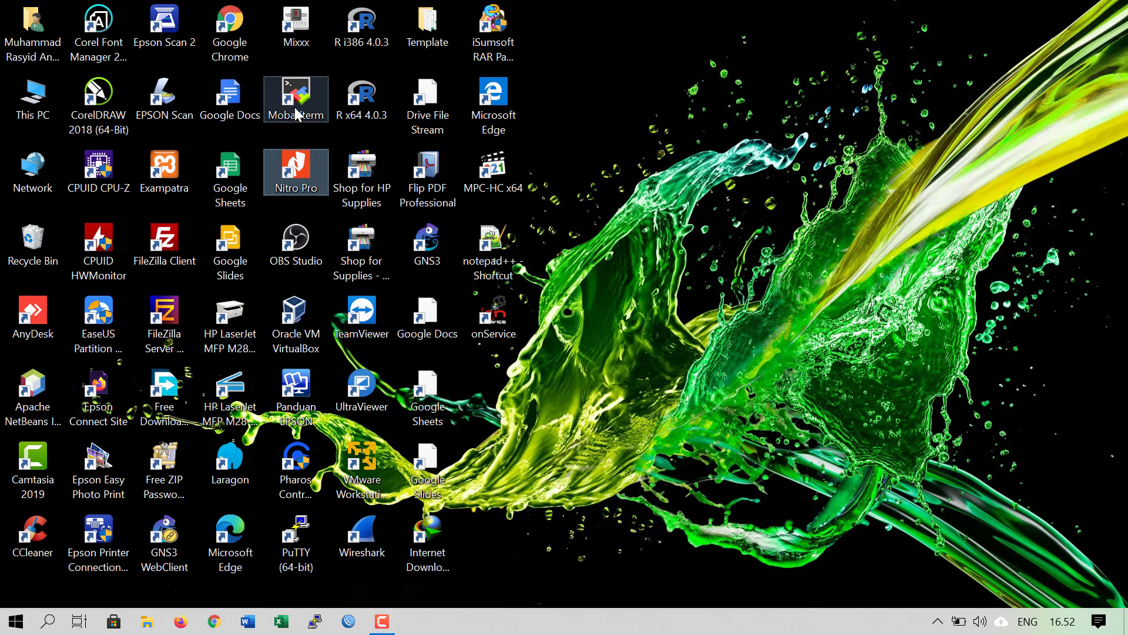
{"action": "left_click_drag", "start_coordinate": [247, 151], "coordinate": [239, 259]}
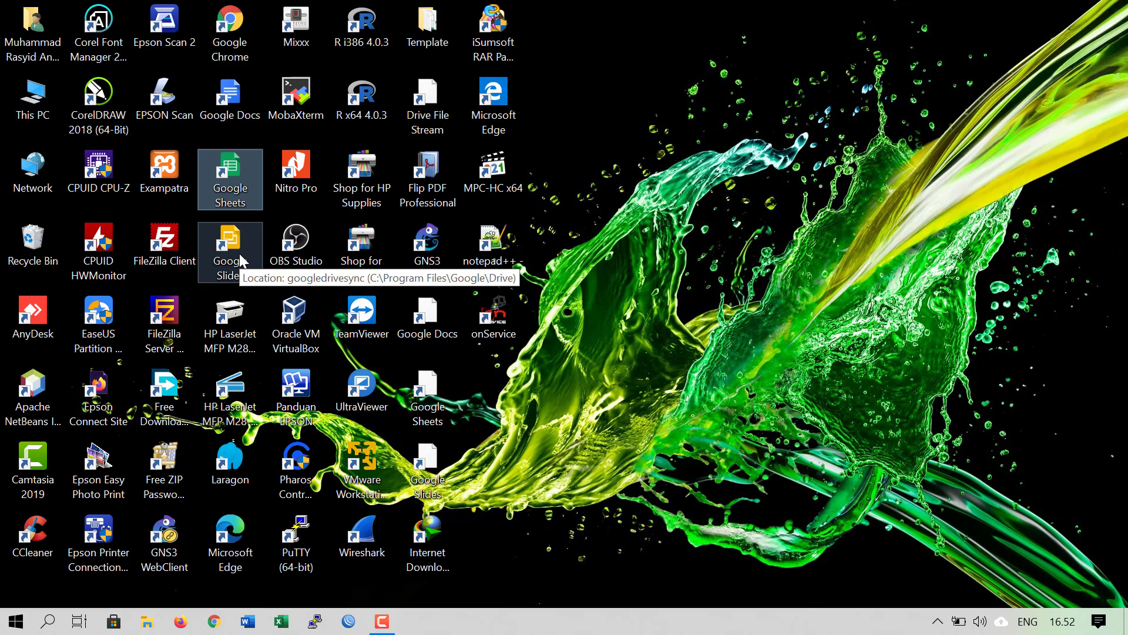
{"action": "left_click", "coordinate": [570, 481]}
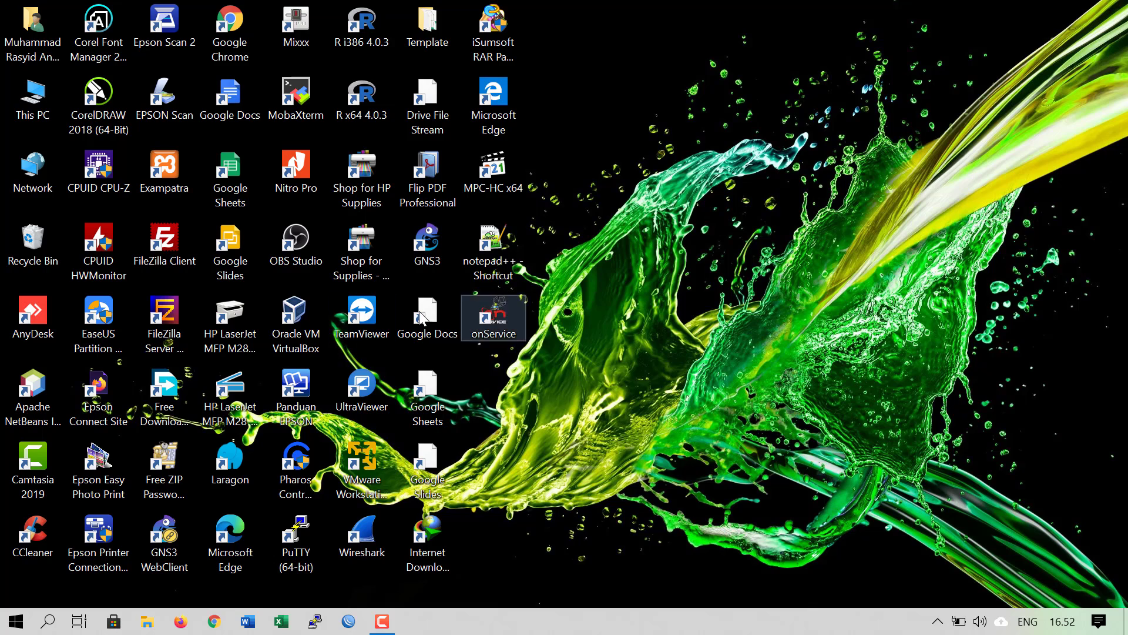
{"action": "left_click", "coordinate": [220, 330]}
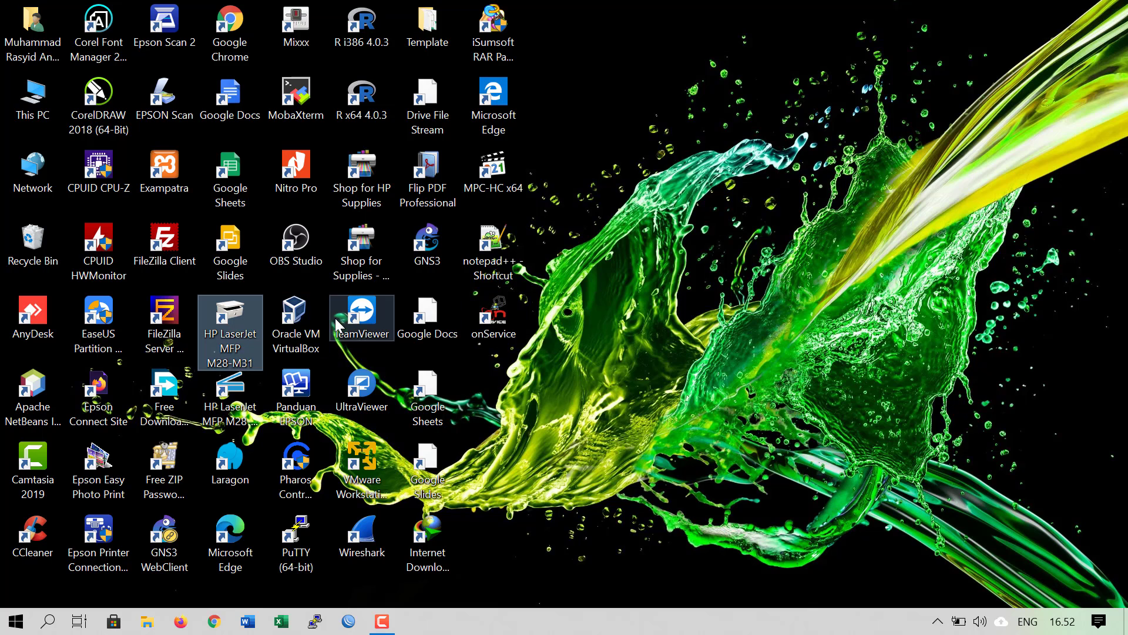
{"action": "left_click", "coordinate": [336, 319]}
Launch VirtualBox, start Windows10, close the Manager, and dismiss the keyboard and mouse notices
{"action": "left_click", "coordinate": [294, 323]}
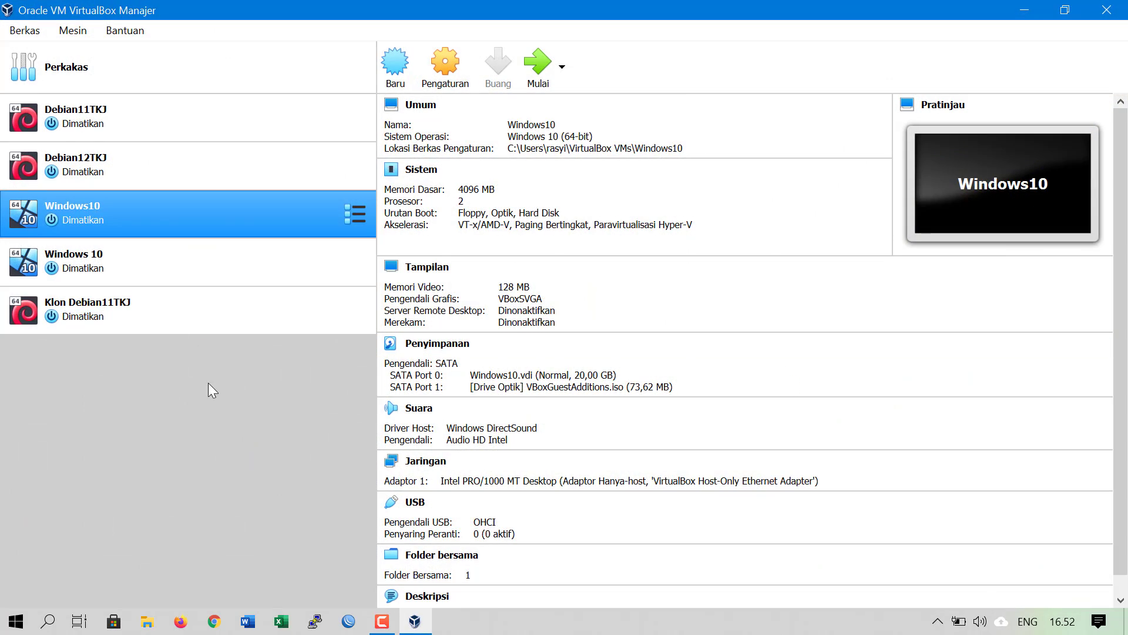
{"action": "left_click", "coordinate": [532, 68]}
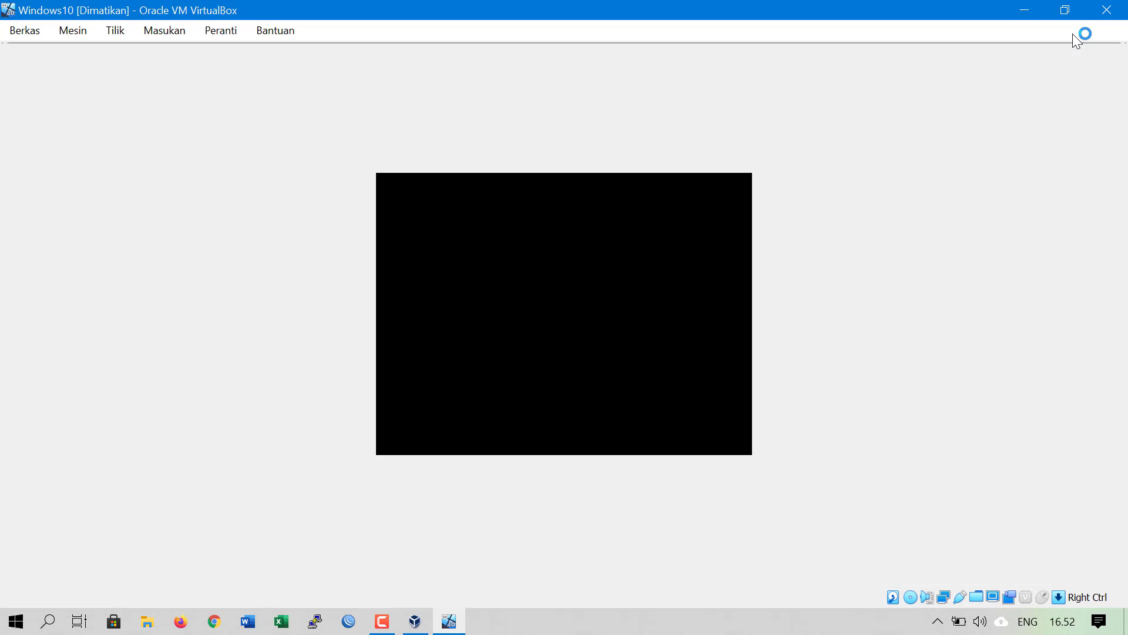
{"action": "left_click", "coordinate": [1087, 62]}
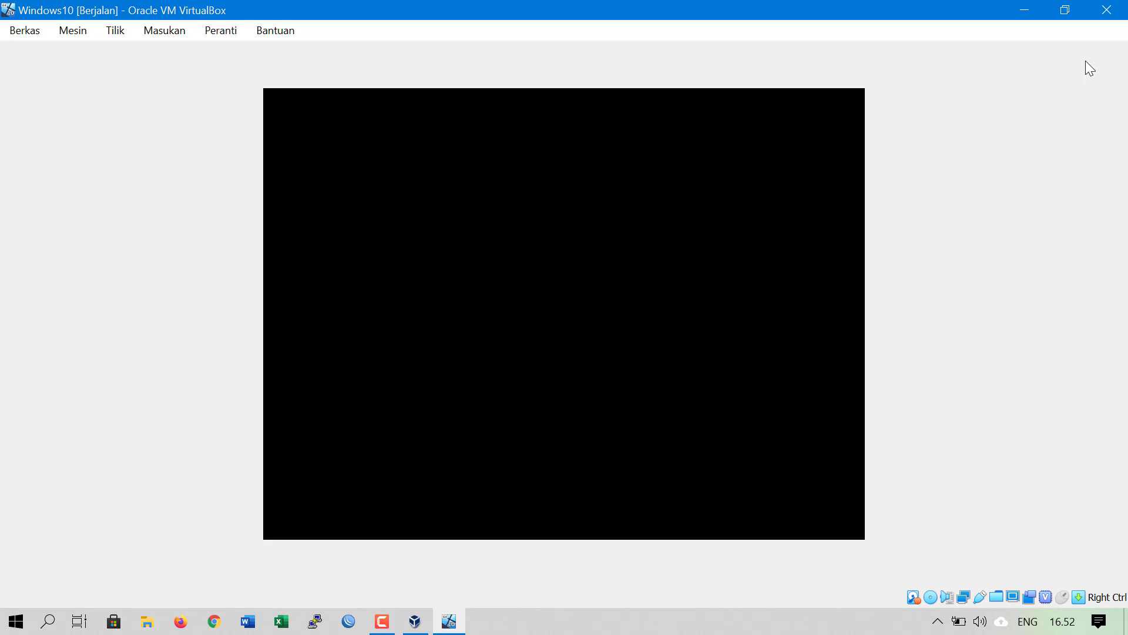
{"action": "left_click", "coordinate": [1024, 10]}
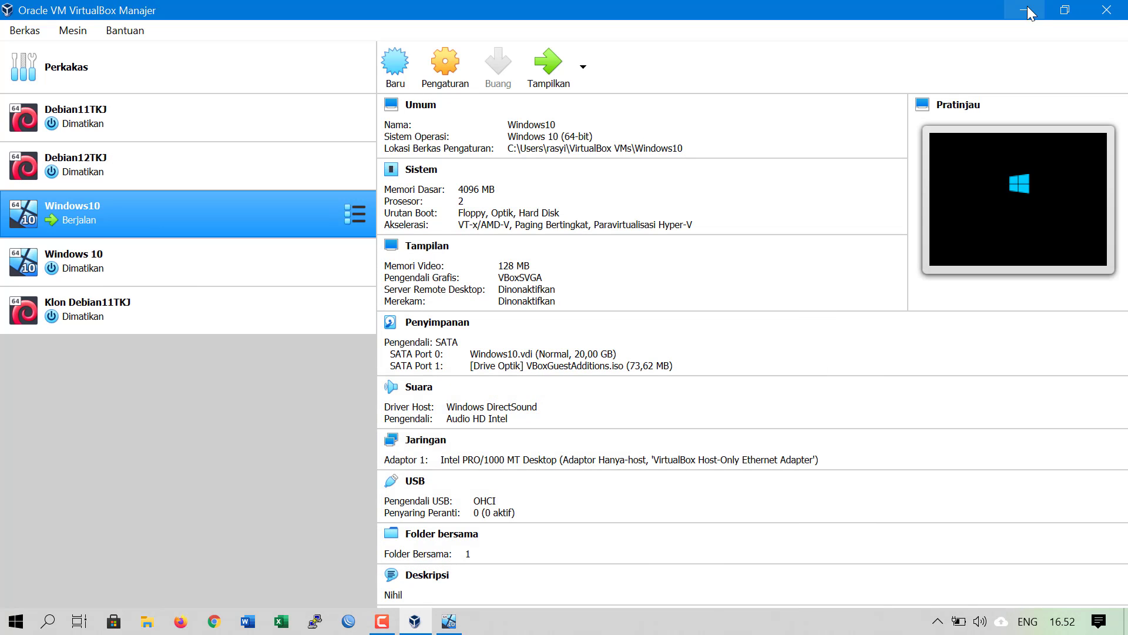
{"action": "left_click", "coordinate": [1107, 10]}
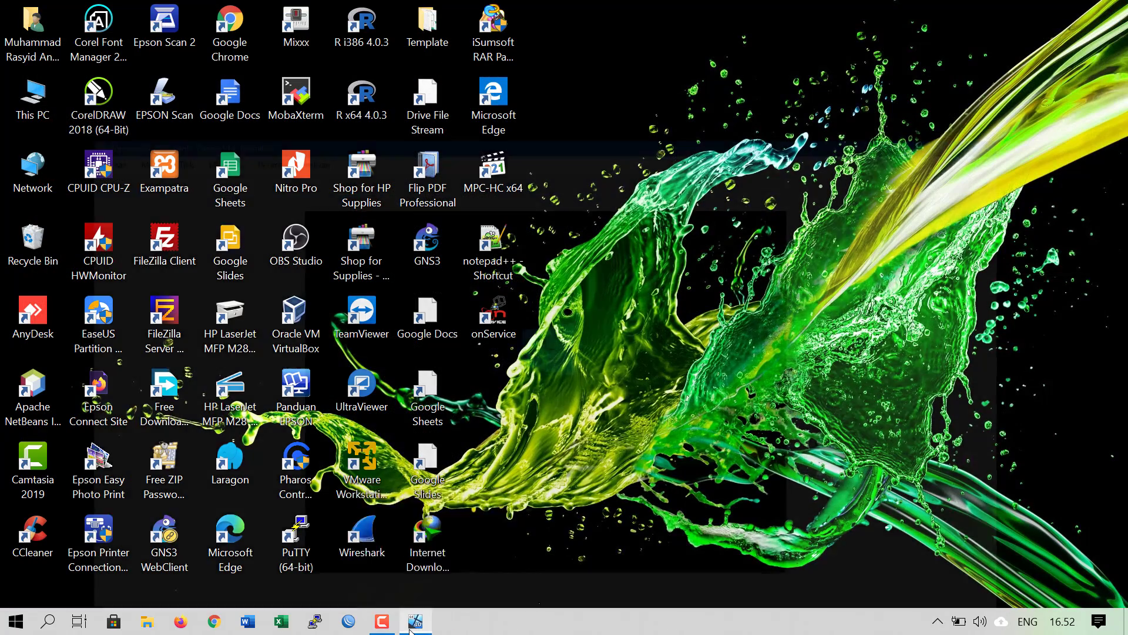
{"action": "left_click", "coordinate": [412, 627]}
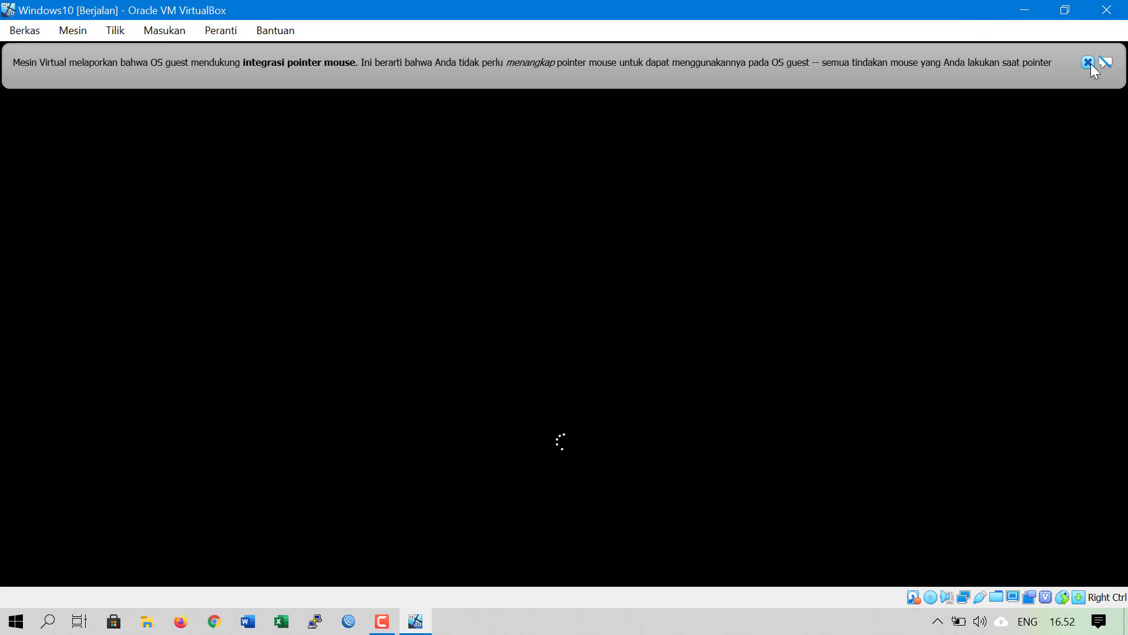
{"action": "left_click", "coordinate": [1088, 62]}
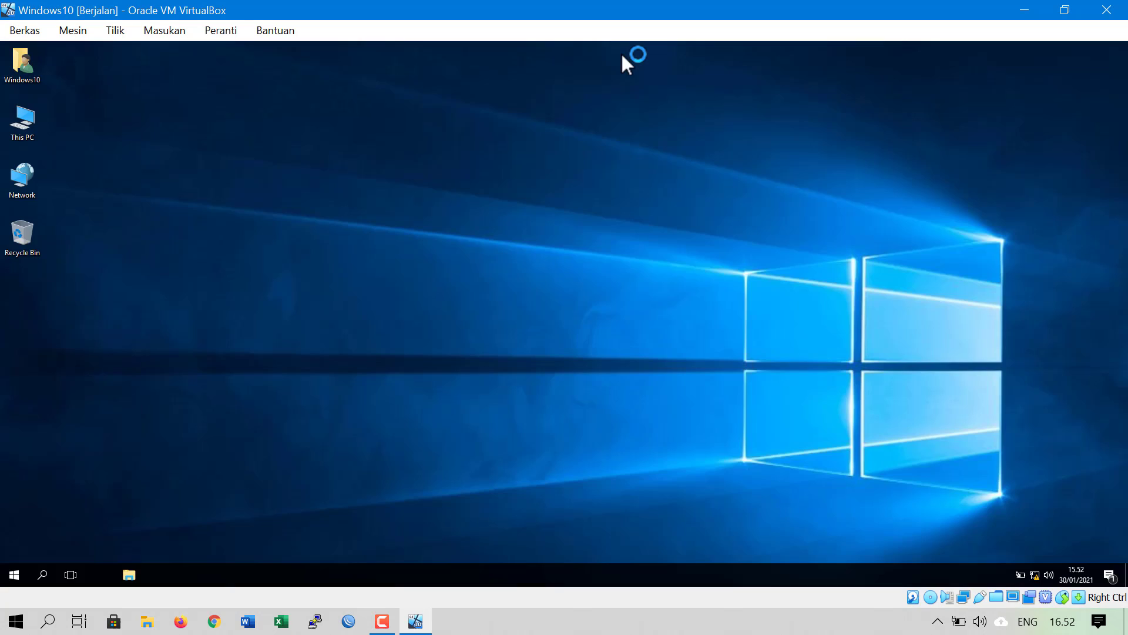
{"action": "double_click", "coordinate": [658, 11]}
{"action": "left_click_drag", "start_coordinate": [163, 14], "coordinate": [780, 65]}
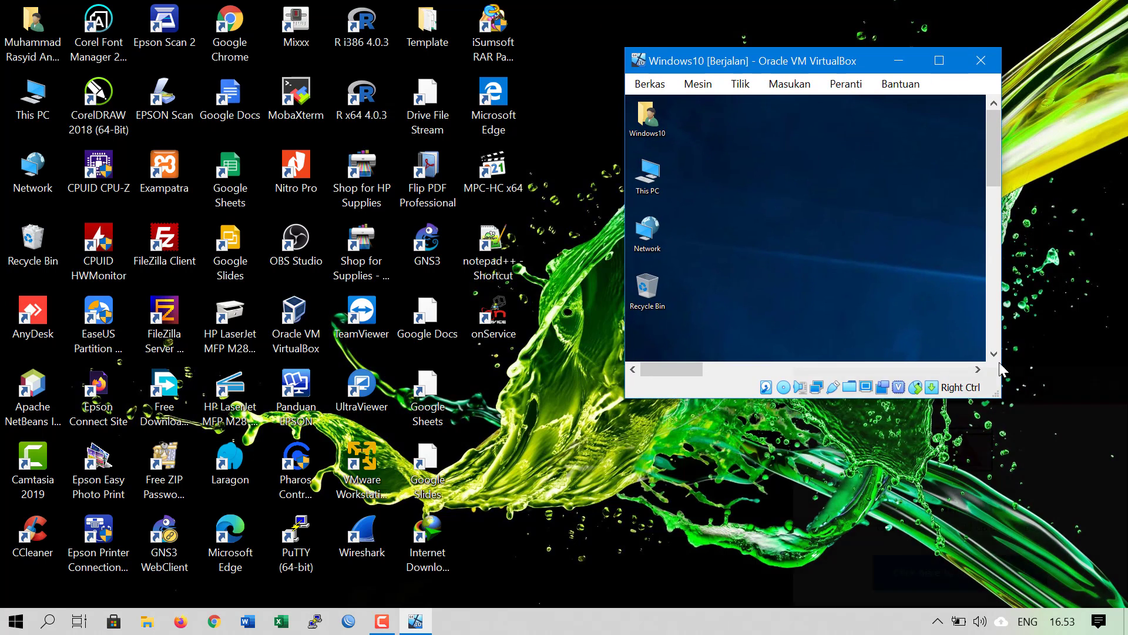
{"action": "left_click", "coordinate": [1115, 385]}
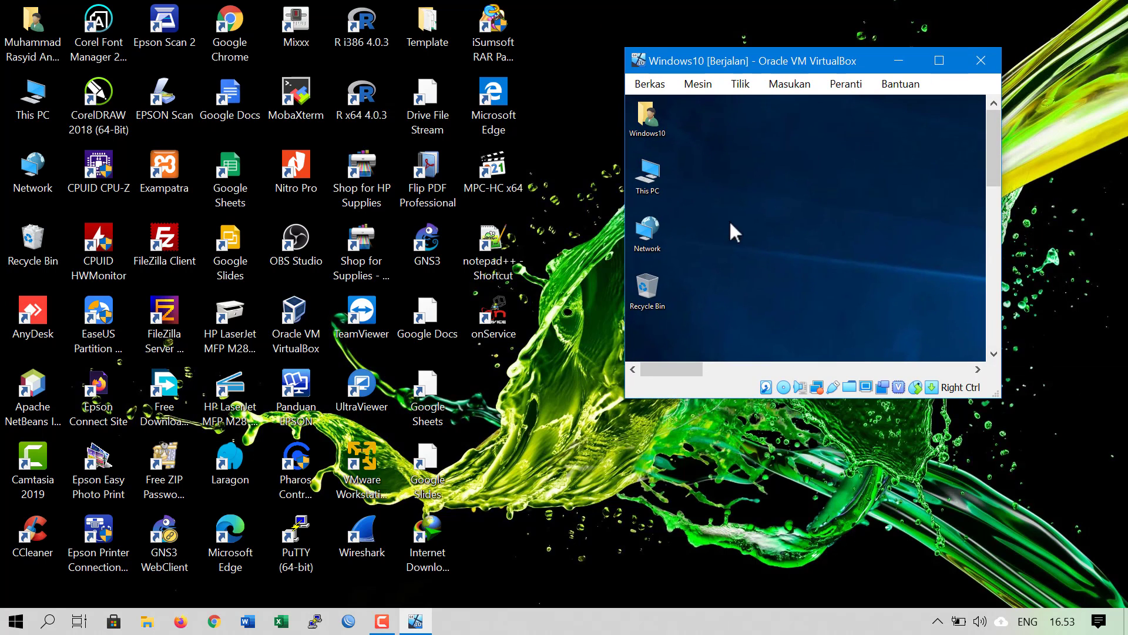
{"action": "left_click_drag", "start_coordinate": [554, 81], "coordinate": [118, 353]}
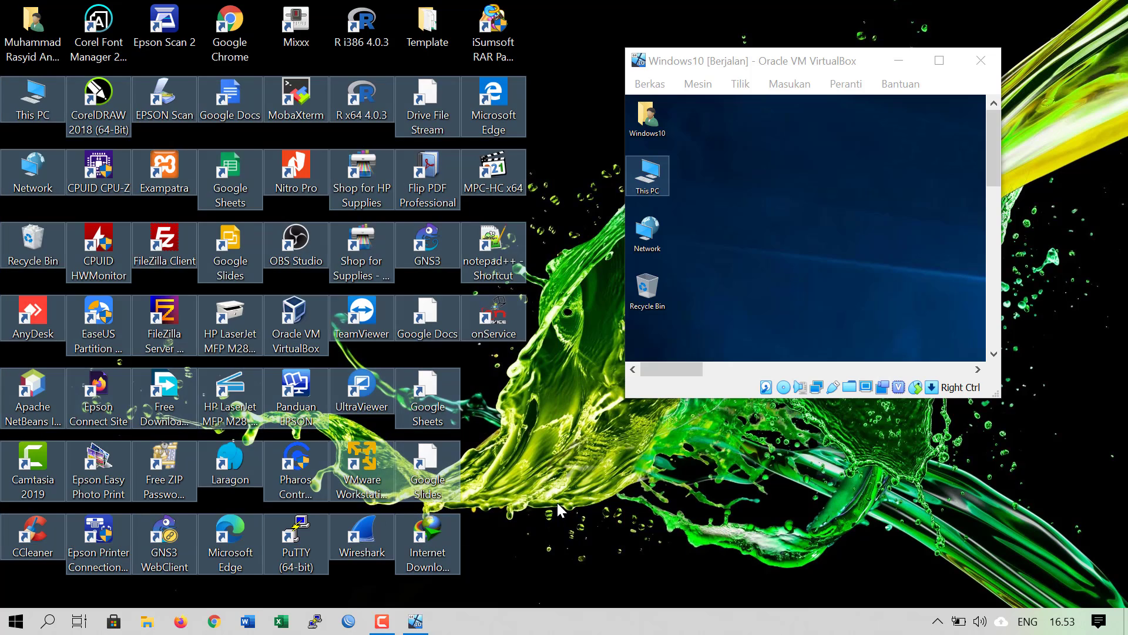
{"action": "left_click", "coordinate": [141, 160]}
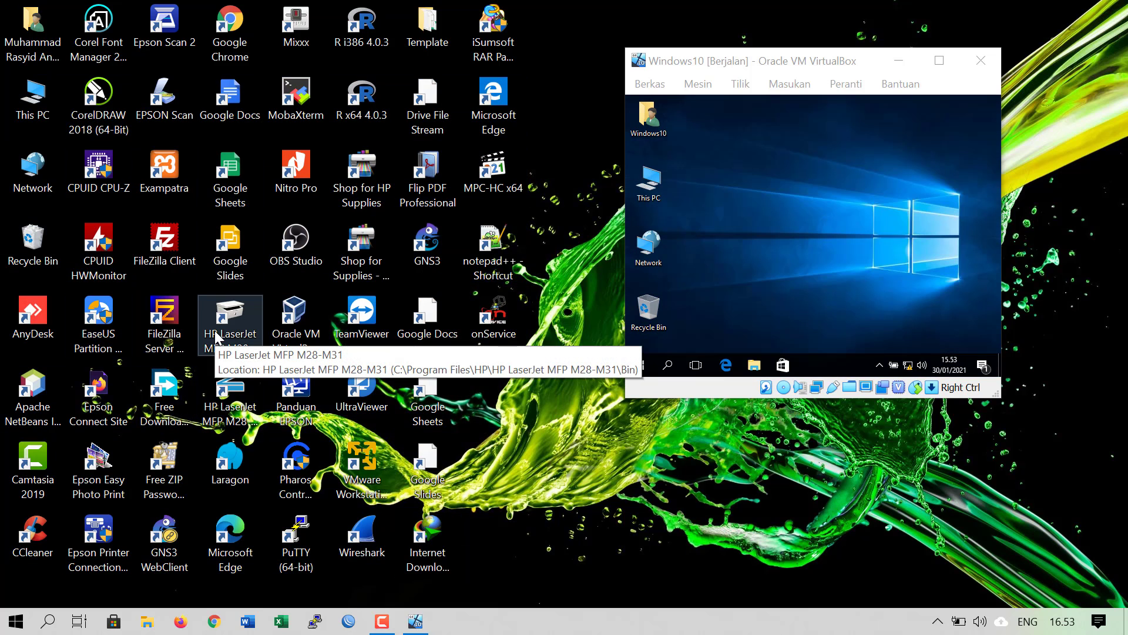
{"action": "left_click", "coordinate": [800, 65]}
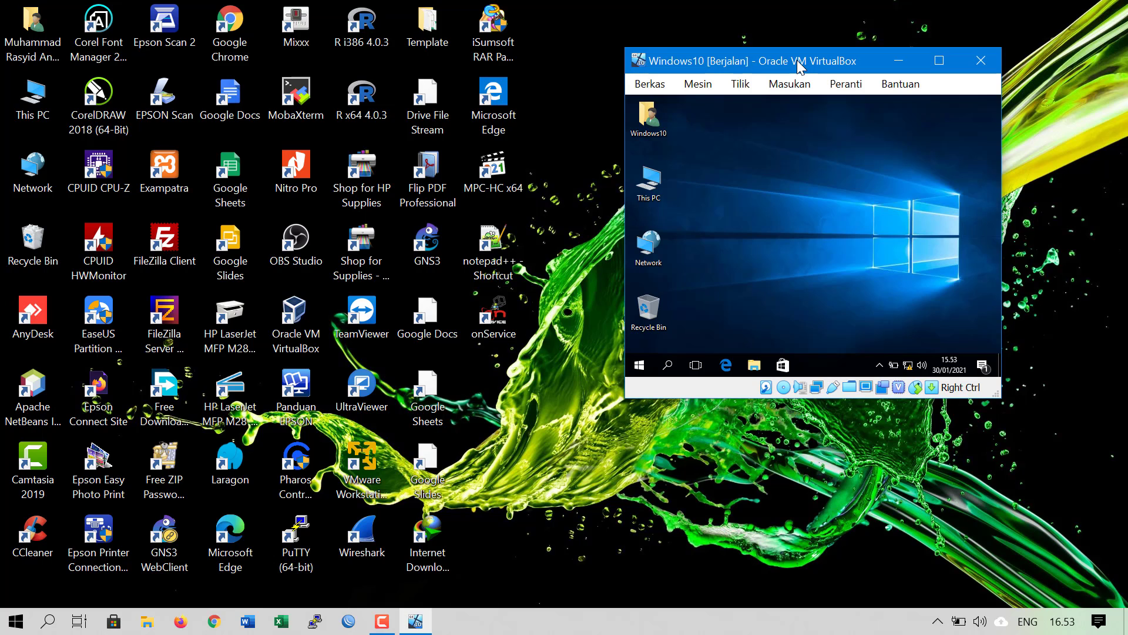
{"action": "double_click", "coordinate": [799, 61]}
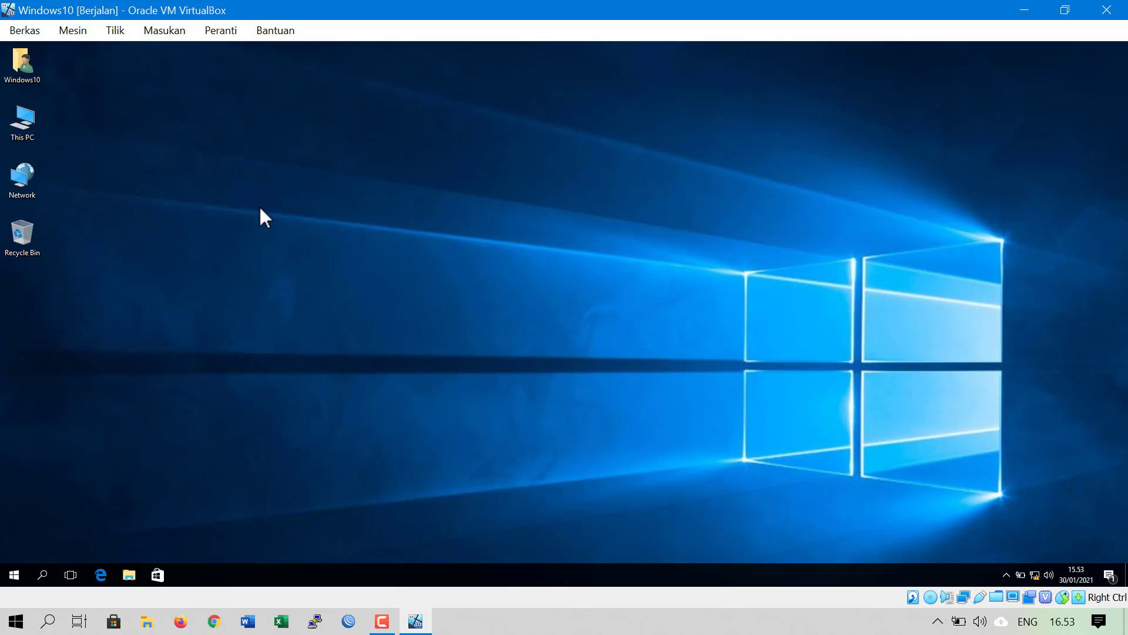
Open This PC's system Properties in the guest and go to Remote settings
{"action": "right_click", "coordinate": [23, 124]}
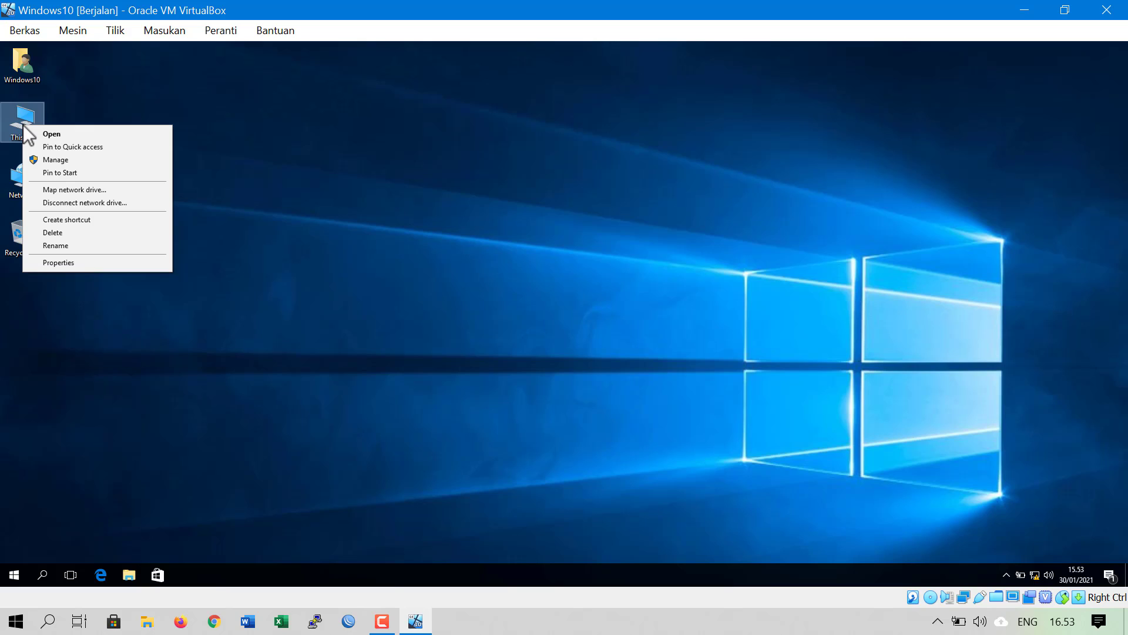
{"action": "left_click", "coordinate": [84, 265]}
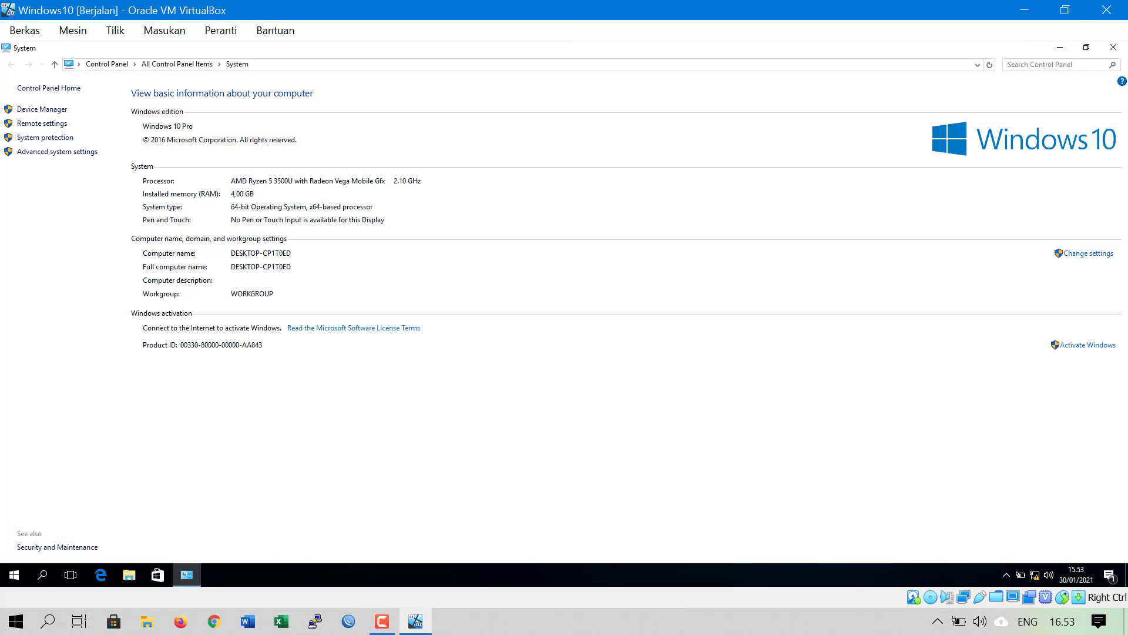
{"action": "left_click", "coordinate": [1114, 47]}
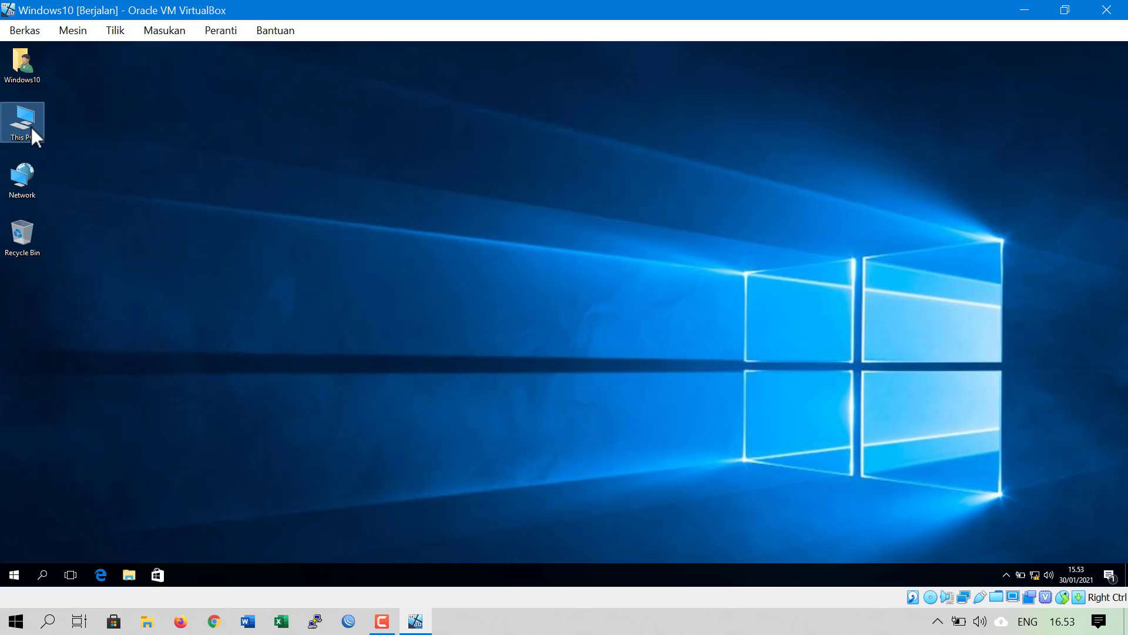
{"action": "right_click", "coordinate": [14, 128]}
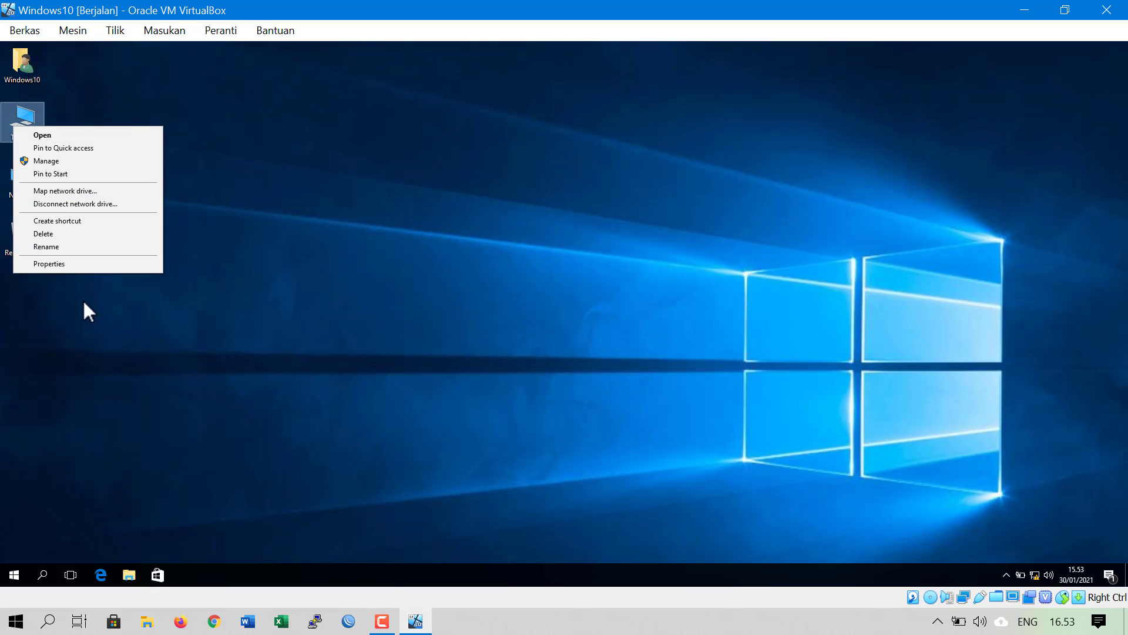
{"action": "left_click", "coordinate": [113, 263]}
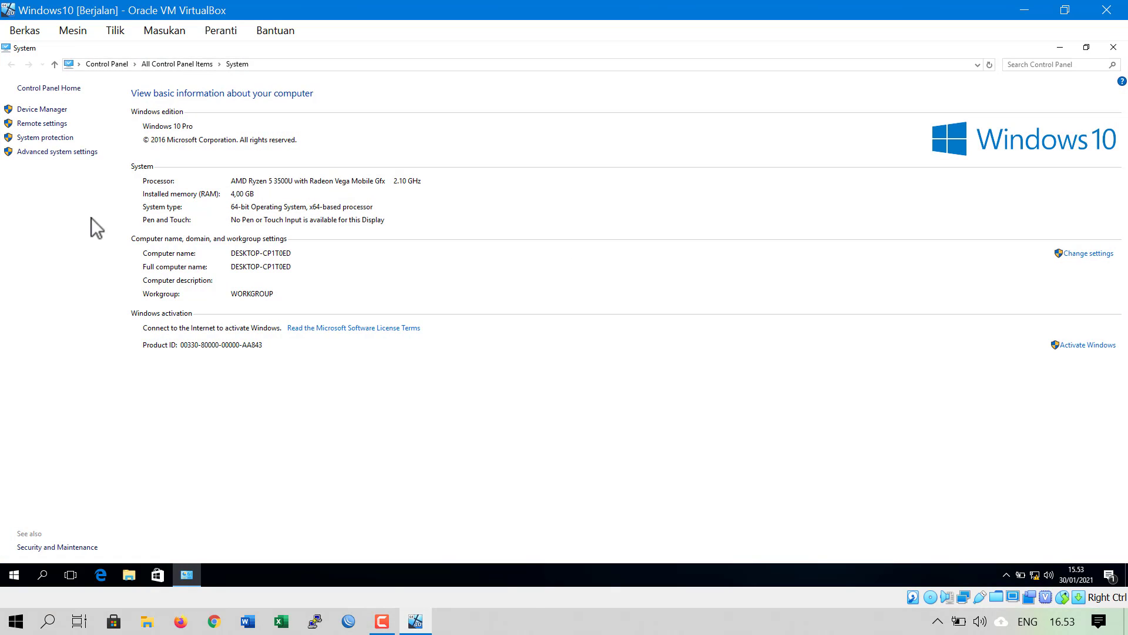
{"action": "left_click", "coordinate": [53, 124]}
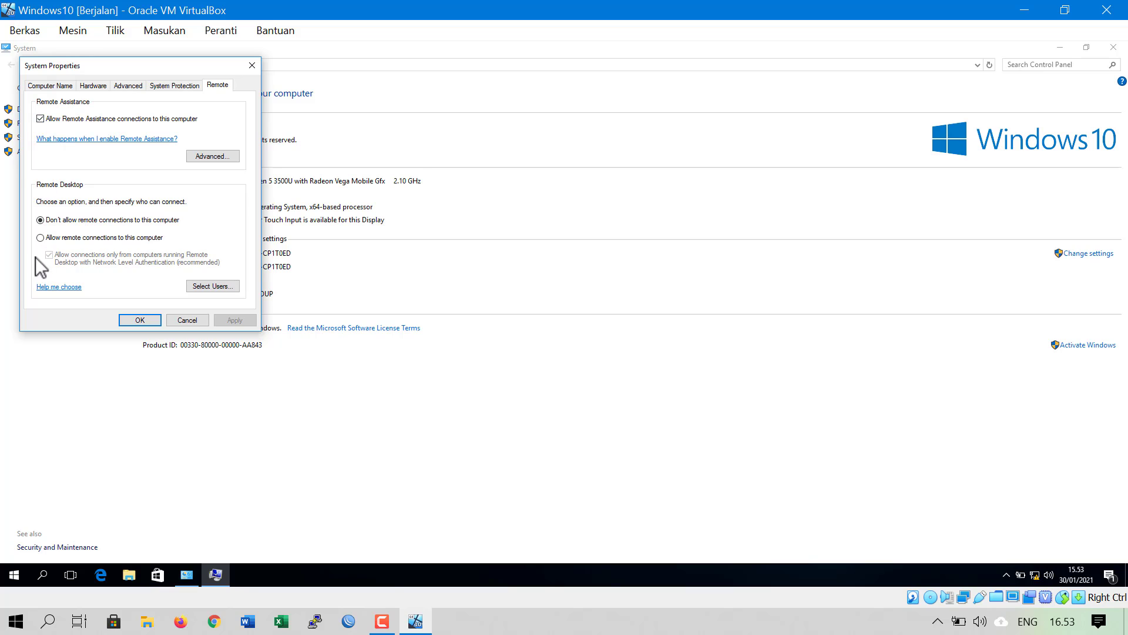
Allow remote connections to this computer and start adding a Remote Desktop user
{"action": "left_click", "coordinate": [87, 238]}
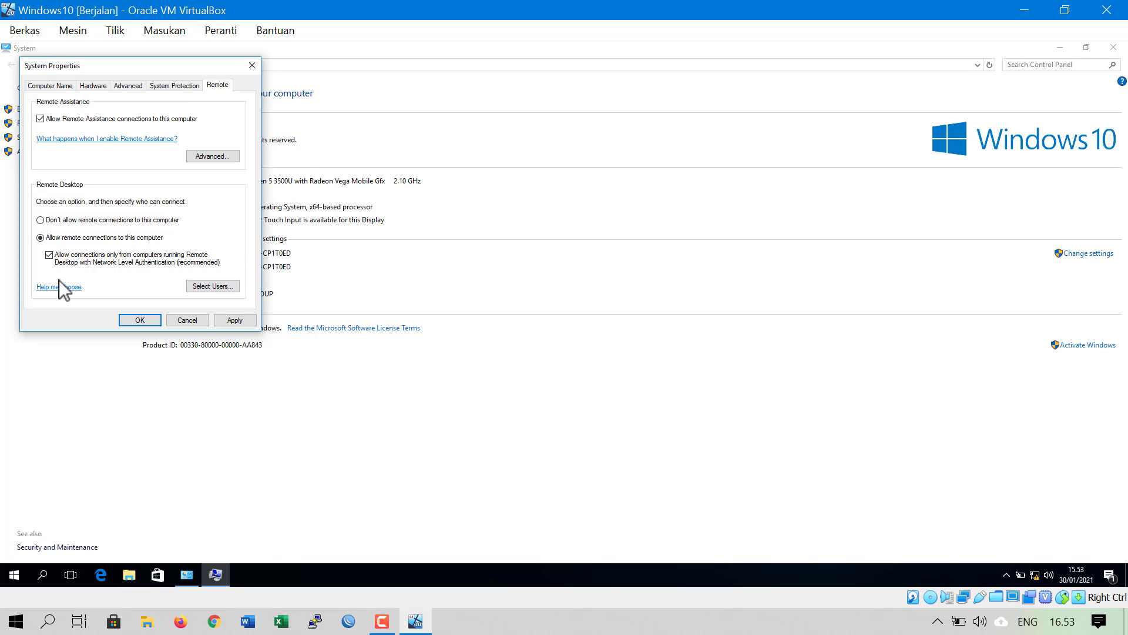
{"action": "left_click", "coordinate": [216, 287]}
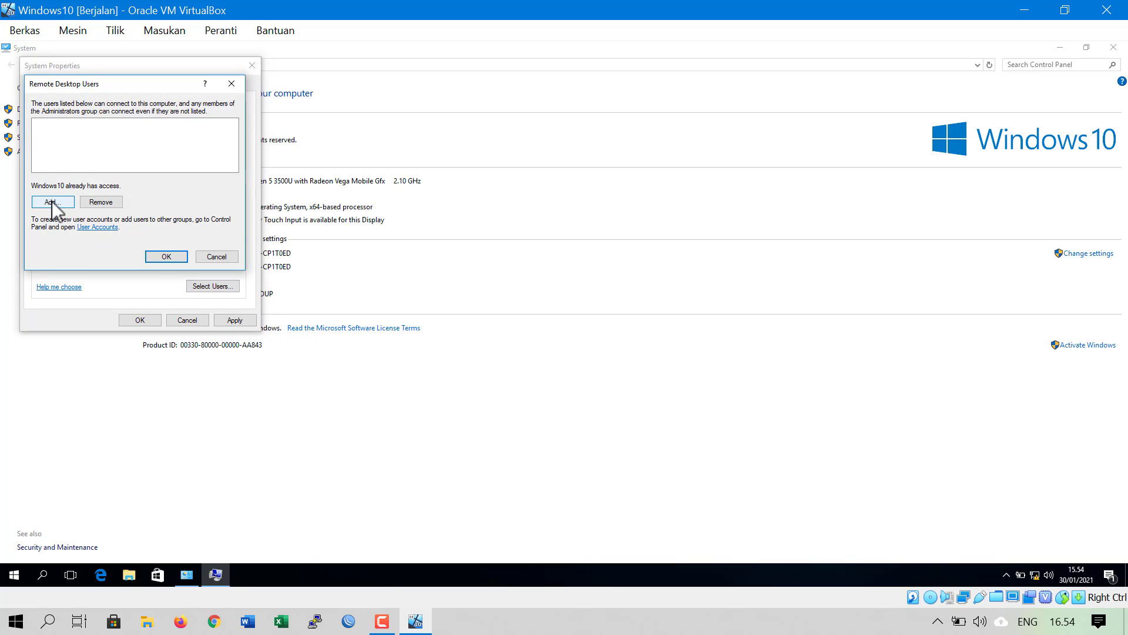
{"action": "left_click", "coordinate": [51, 201]}
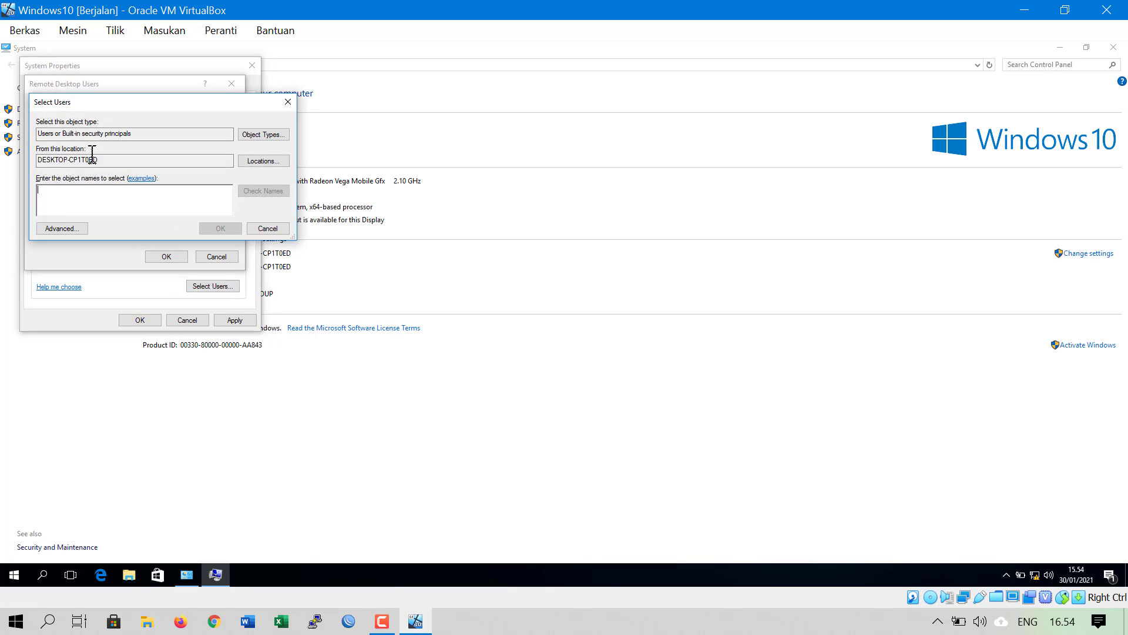
{"action": "left_click_drag", "start_coordinate": [103, 101], "coordinate": [249, 107]}
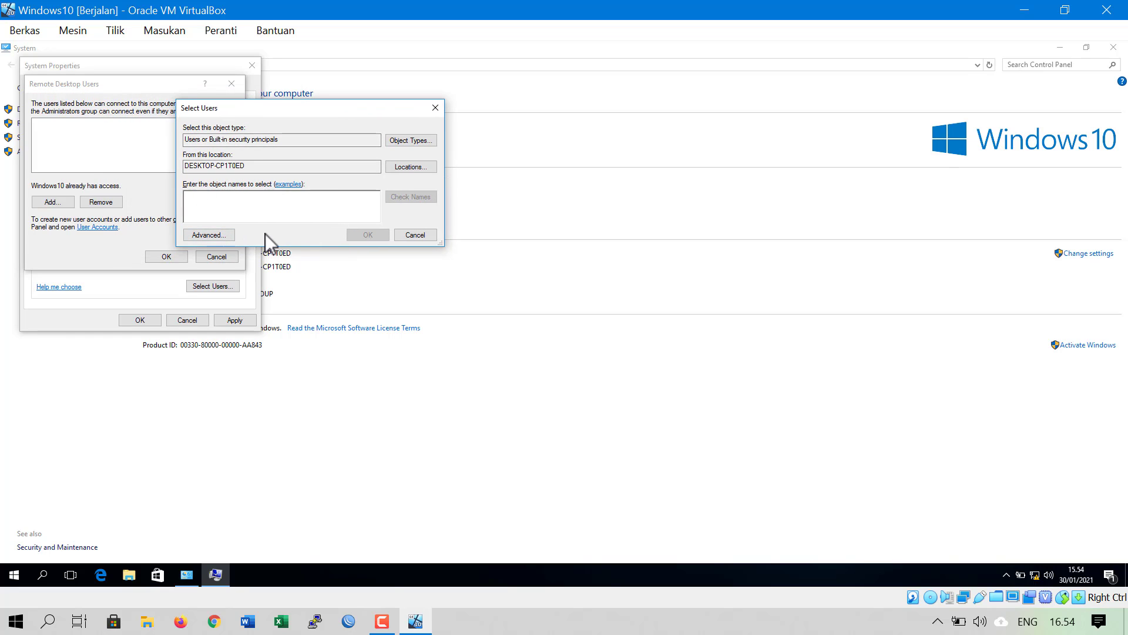
Find the Windows10 account through Advanced search, add it as a Remote Desktop user, and confirm all dialogs
{"action": "left_click", "coordinate": [216, 238]}
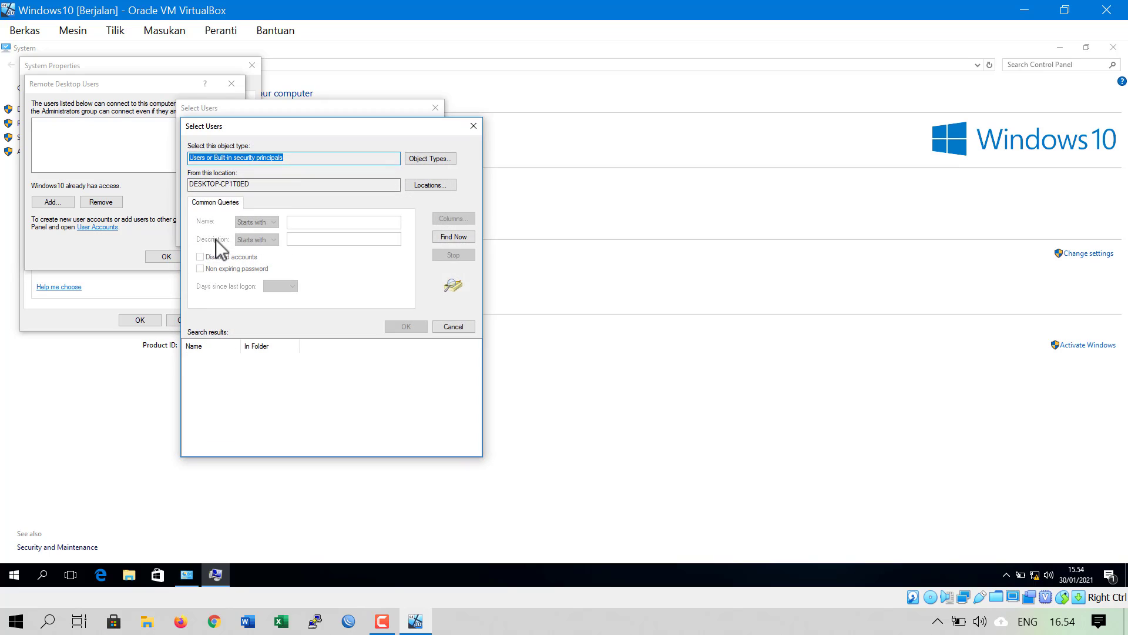
{"action": "left_click", "coordinate": [443, 236]}
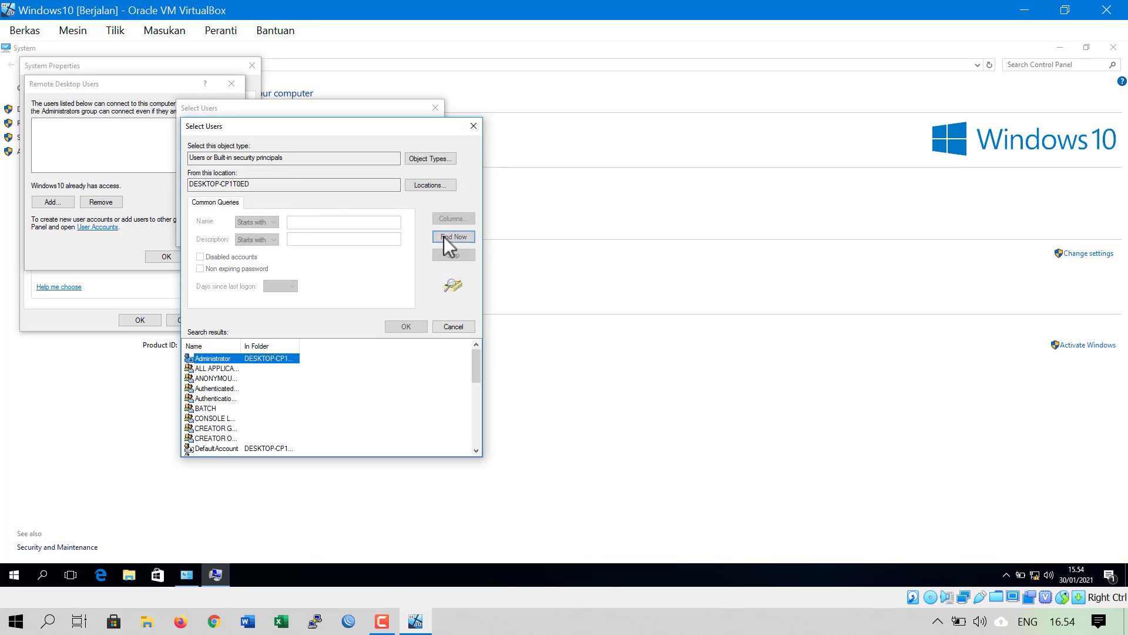
{"action": "double_click", "coordinate": [247, 351]}
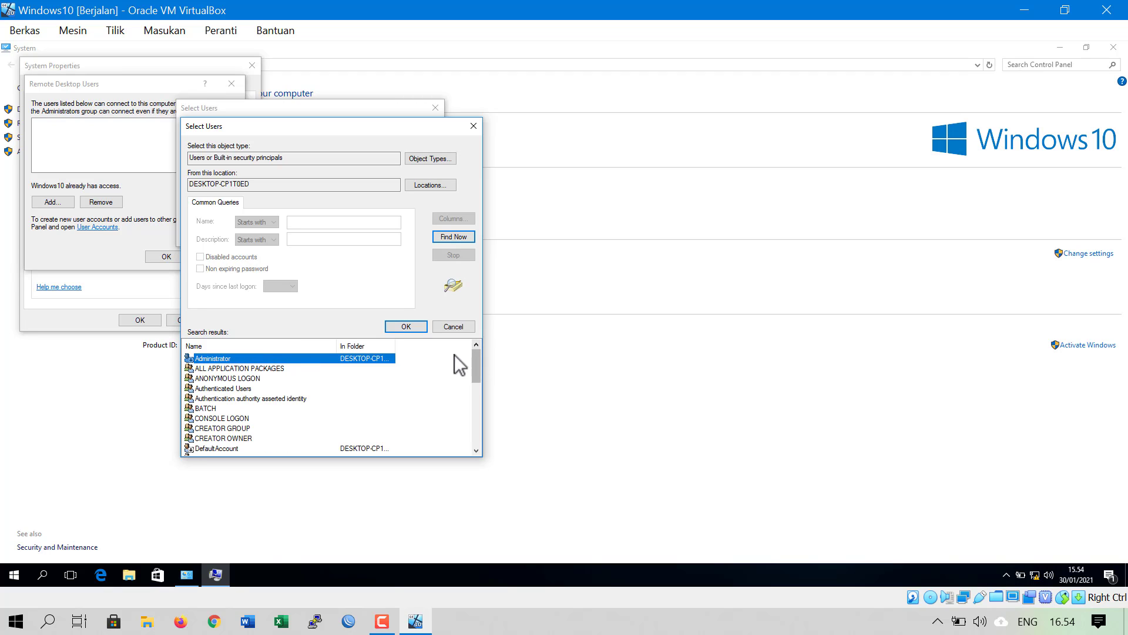
{"action": "double_click", "coordinate": [395, 347]}
{"action": "left_click_drag", "start_coordinate": [477, 367], "coordinate": [472, 440]}
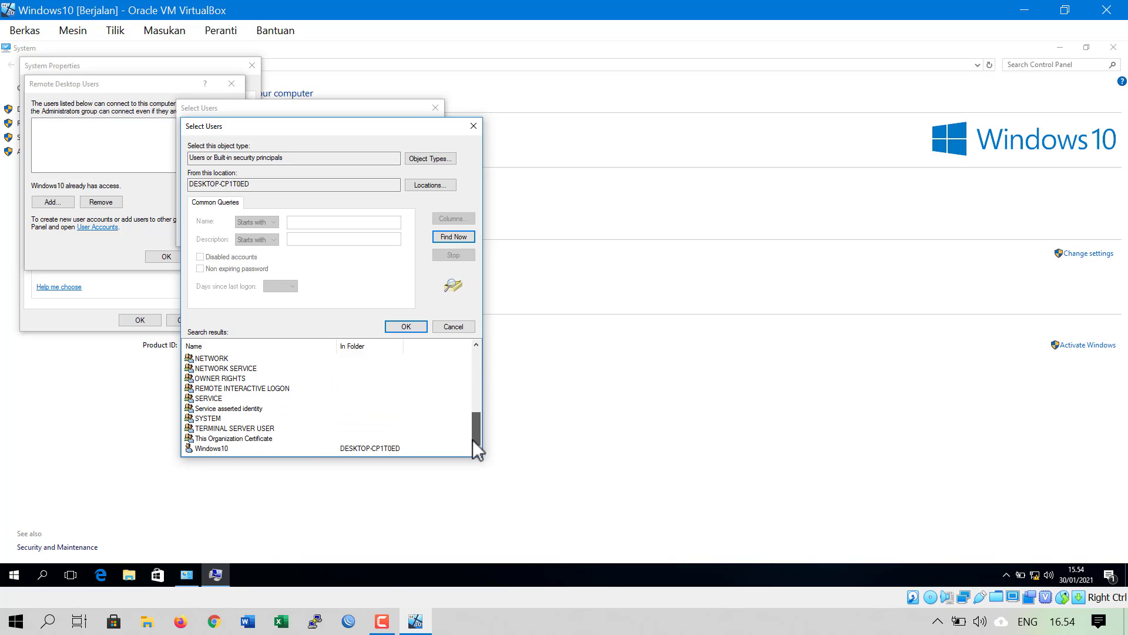
{"action": "left_click", "coordinate": [336, 450]}
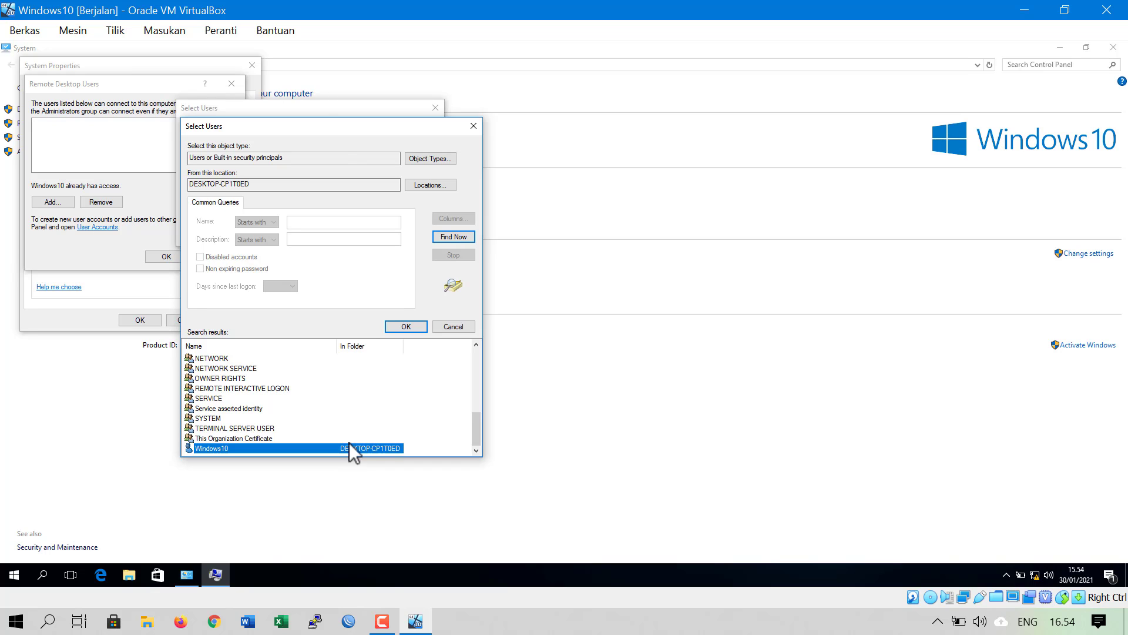
{"action": "left_click", "coordinate": [407, 327]}
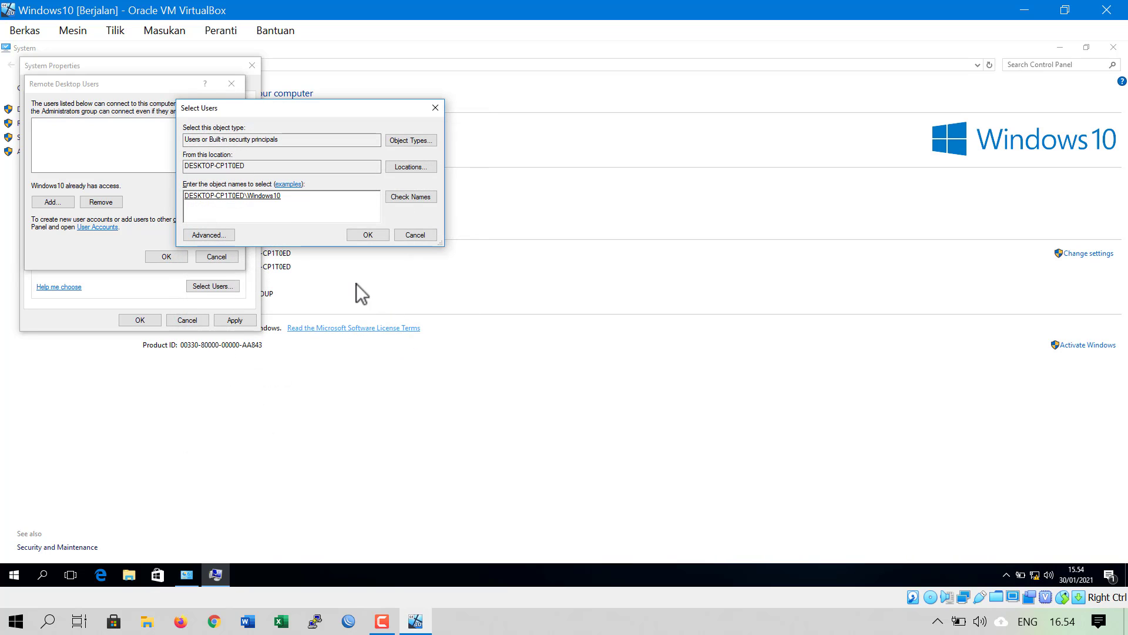
{"action": "left_click", "coordinate": [361, 233]}
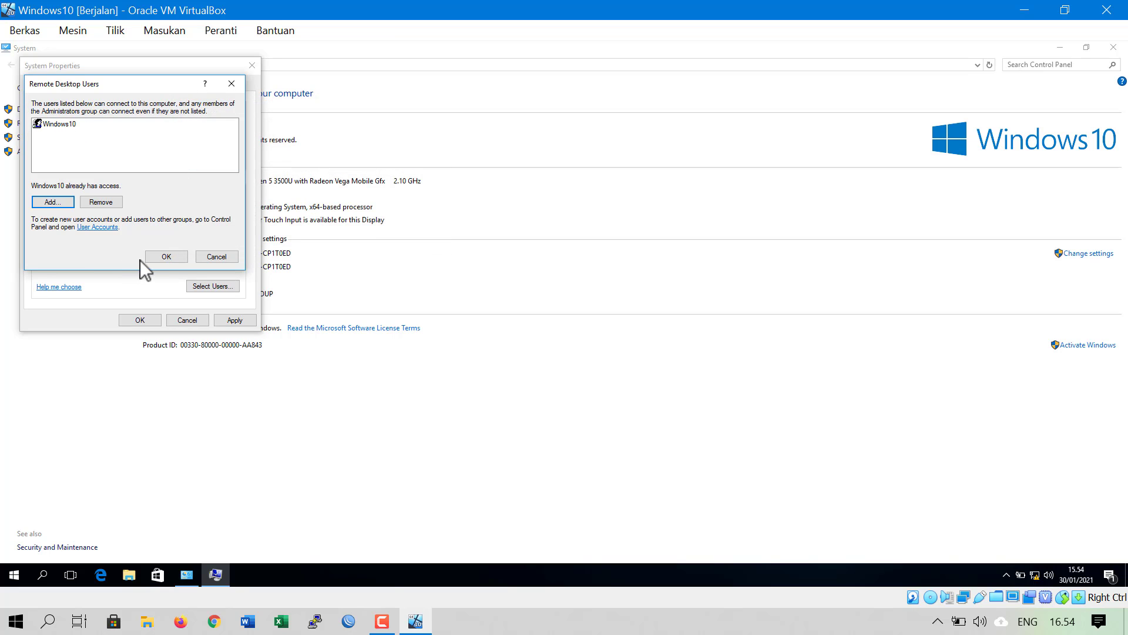
{"action": "left_click", "coordinate": [166, 256]}
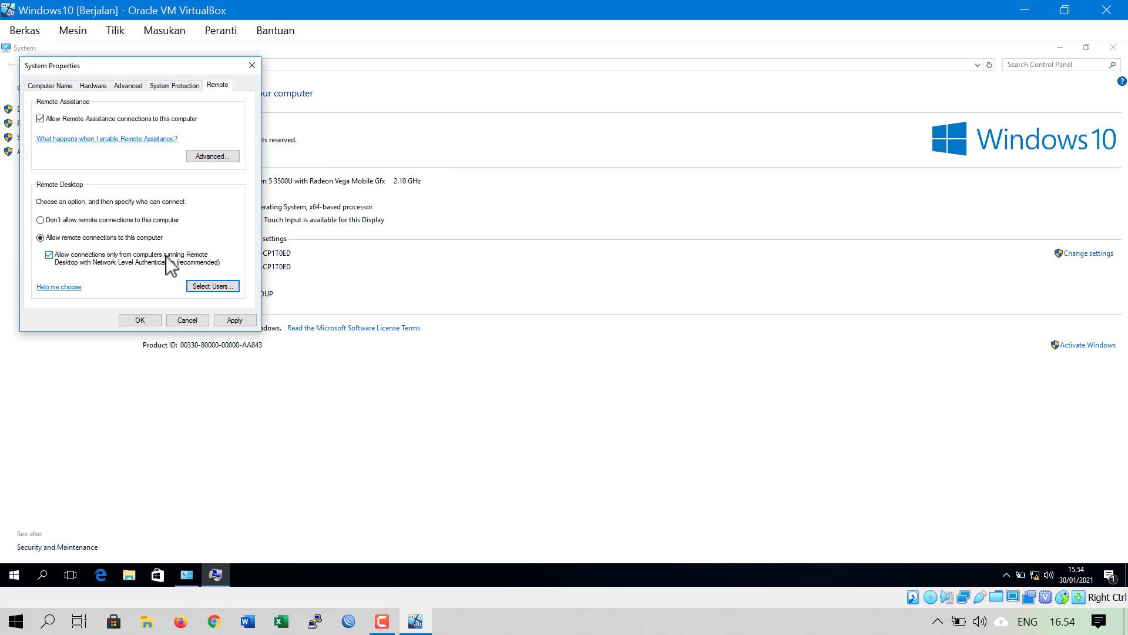
{"action": "left_click", "coordinate": [143, 322]}
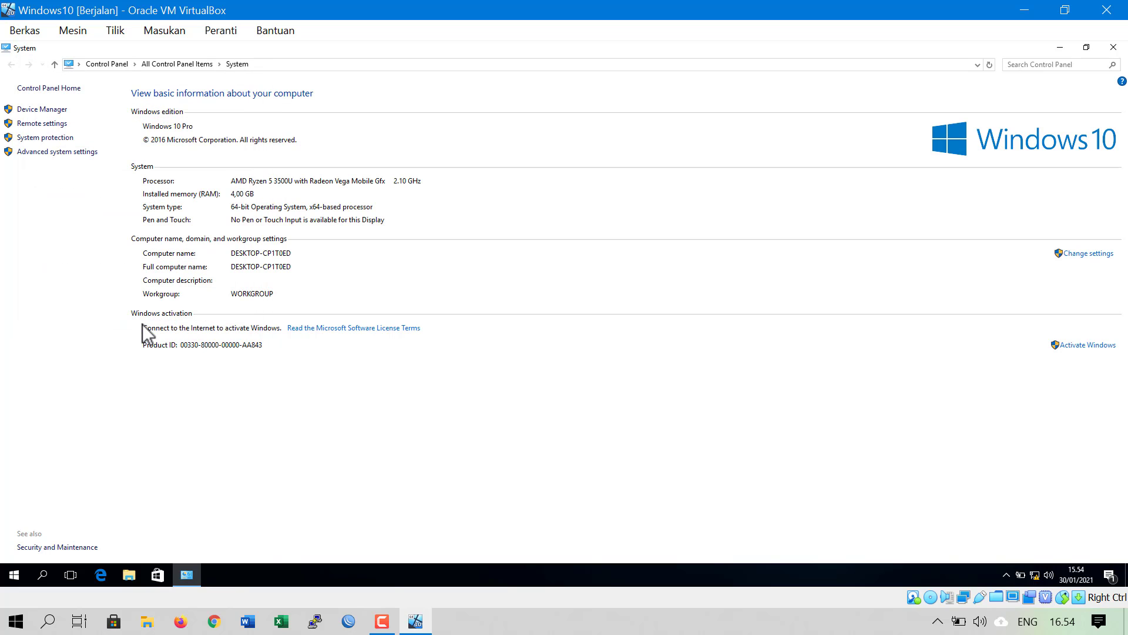
Close the System page, then open and close Control Panel from the quick-link menu
{"action": "left_click", "coordinate": [1108, 47]}
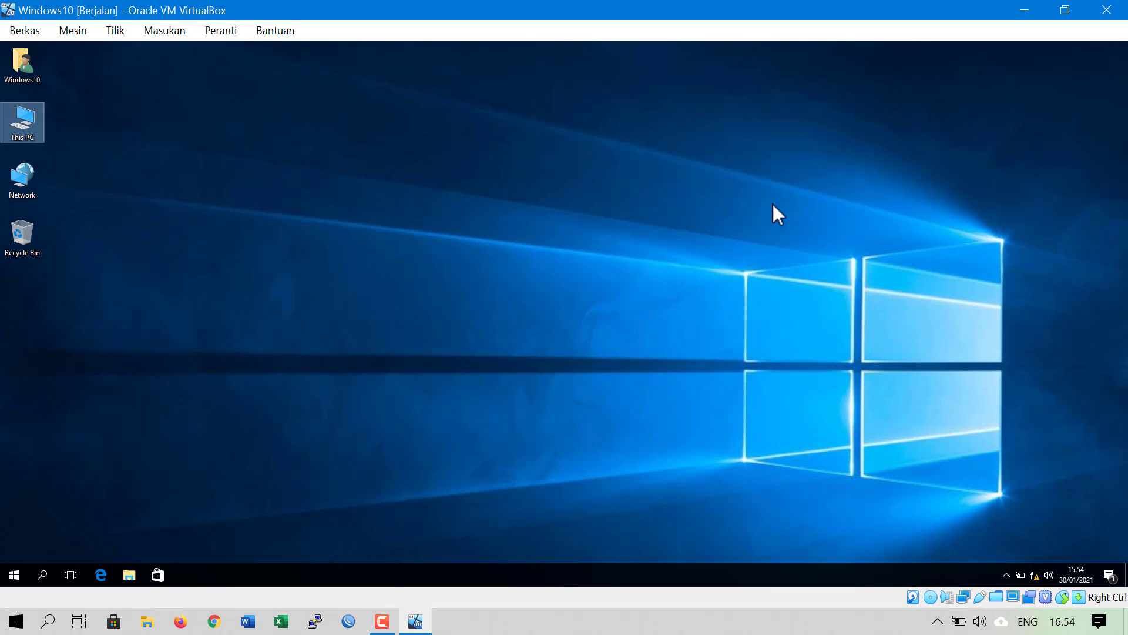
{"action": "left_click", "coordinate": [12, 576]}
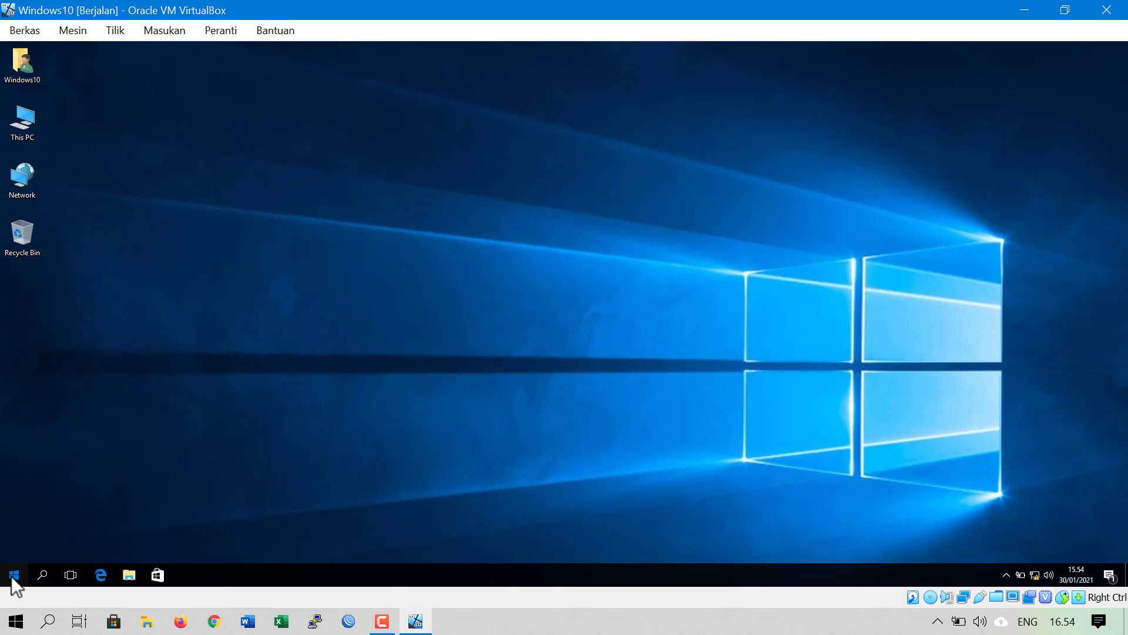
{"action": "left_click", "coordinate": [11, 581]}
{"action": "right_click", "coordinate": [12, 585]}
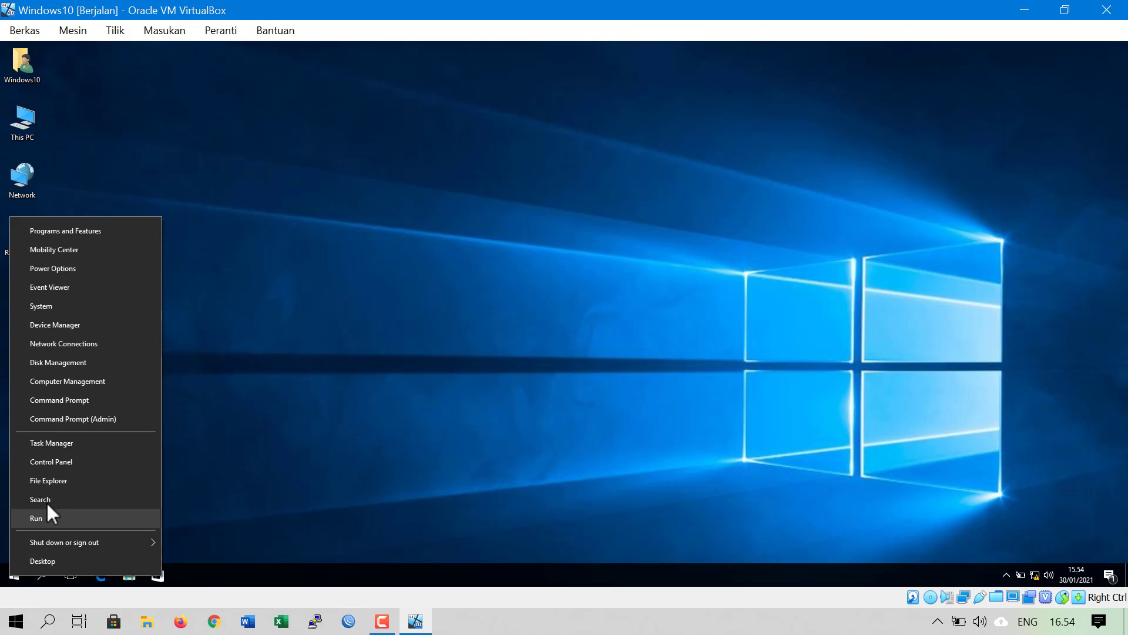
{"action": "left_click", "coordinate": [69, 461]}
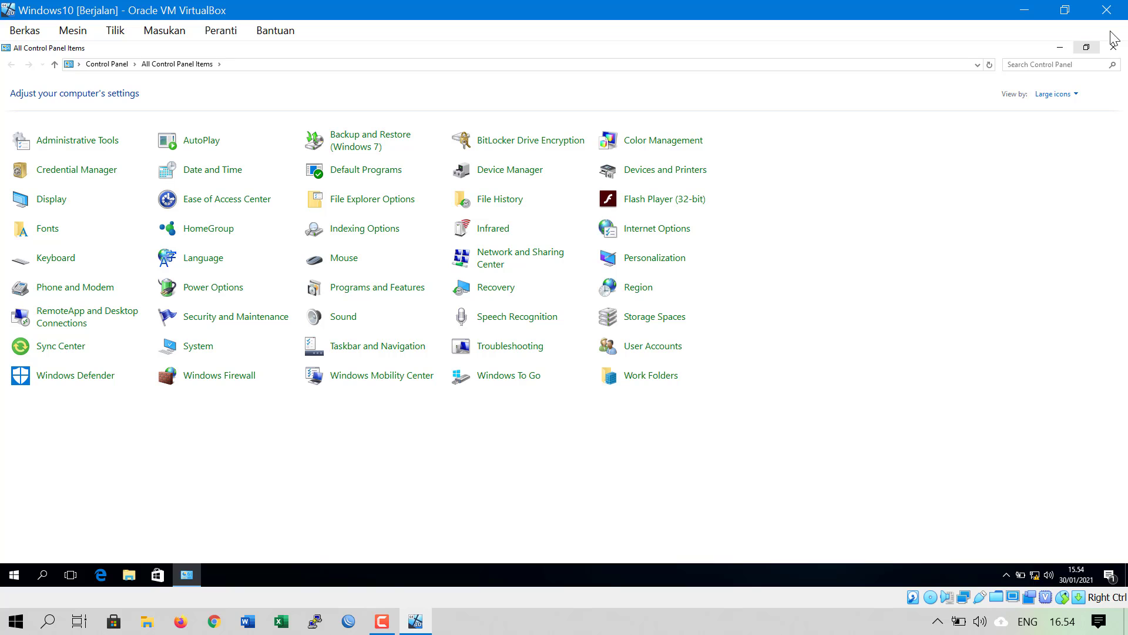
{"action": "left_click", "coordinate": [1113, 49]}
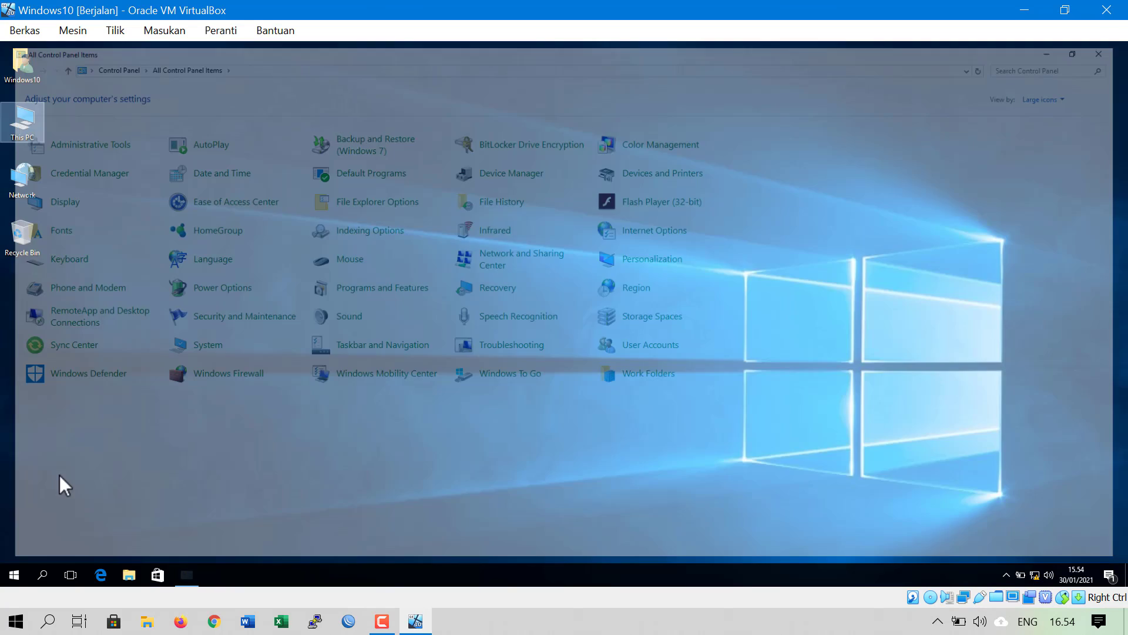
{"action": "right_click", "coordinate": [15, 576]}
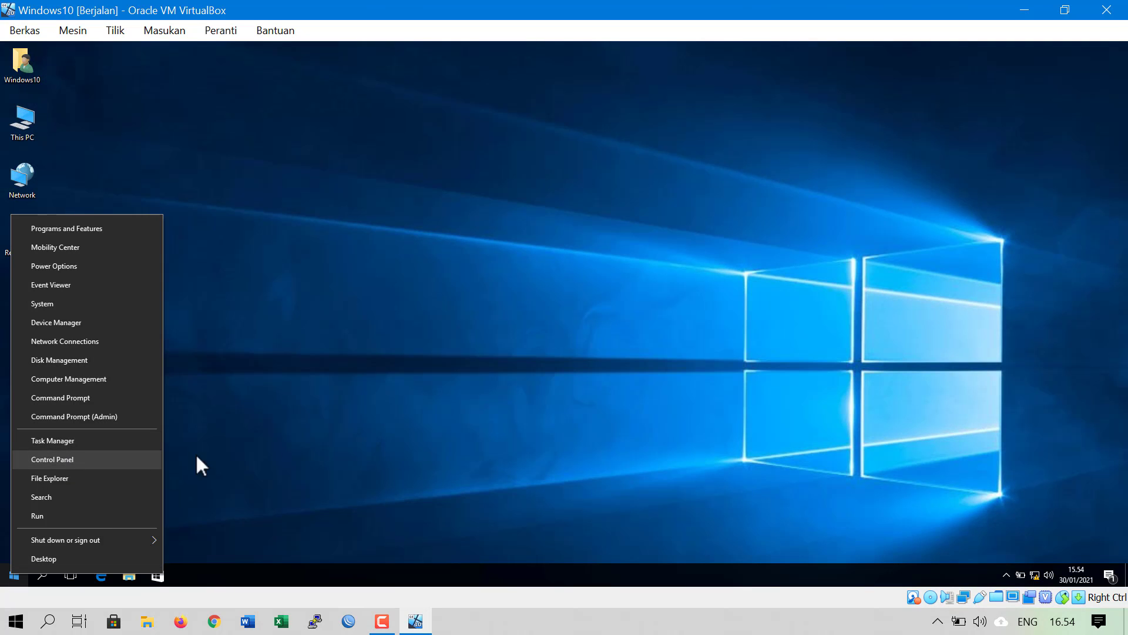
{"action": "left_click", "coordinate": [295, 446]}
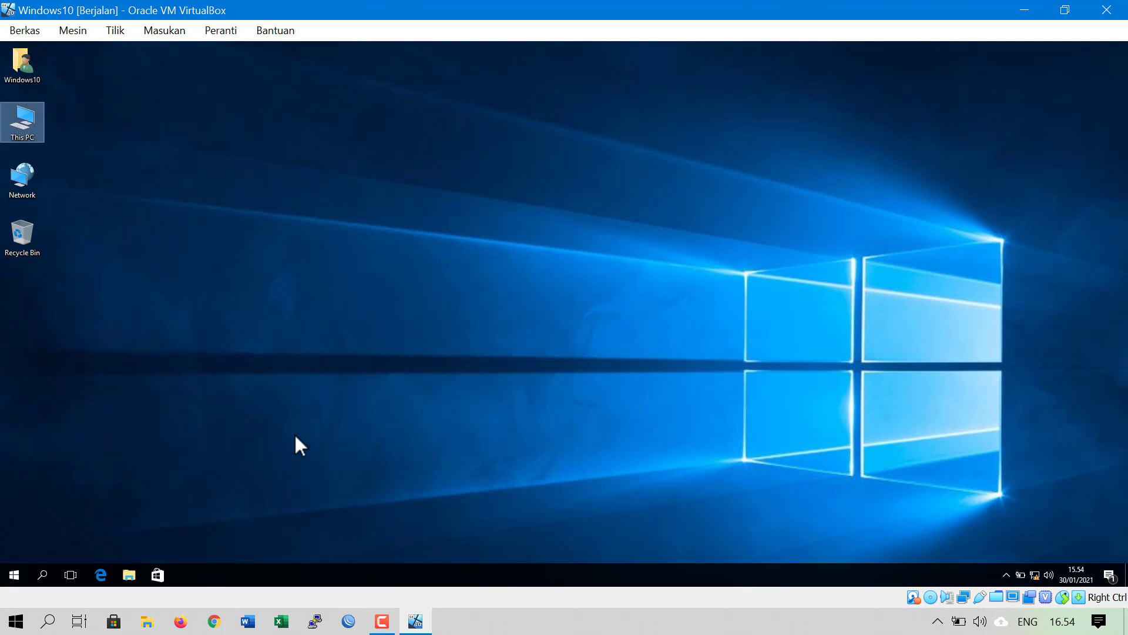
Search 'cont' in the taskbar and open Control Panel from the results
{"action": "left_click", "coordinate": [42, 575]}
{"action": "type", "text": "c"}
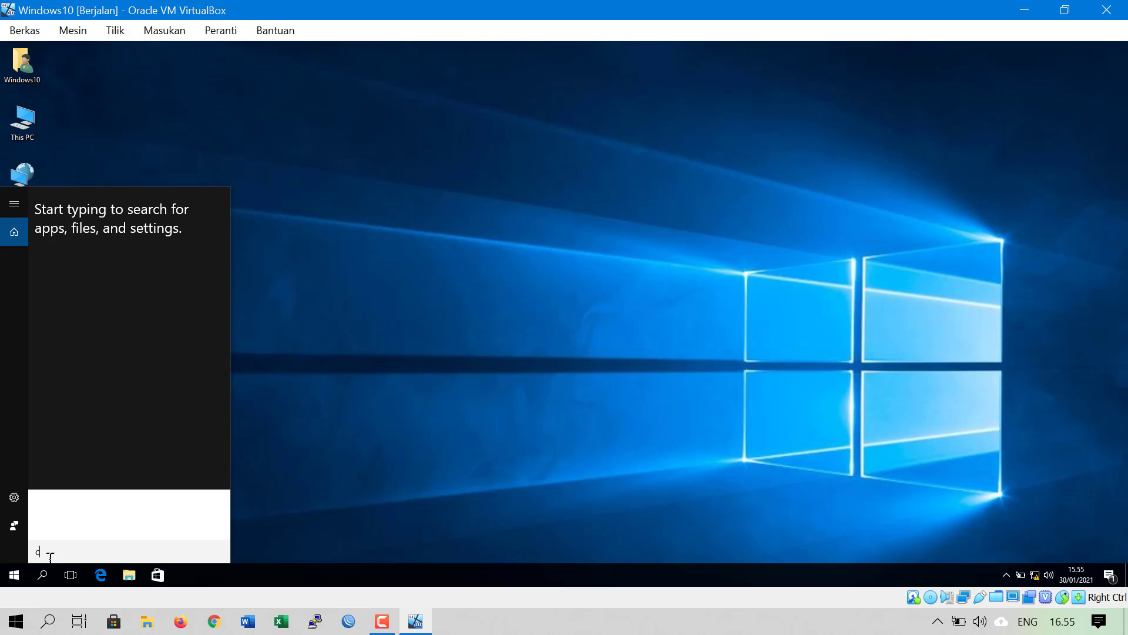
{"action": "type", "text": "ont"}
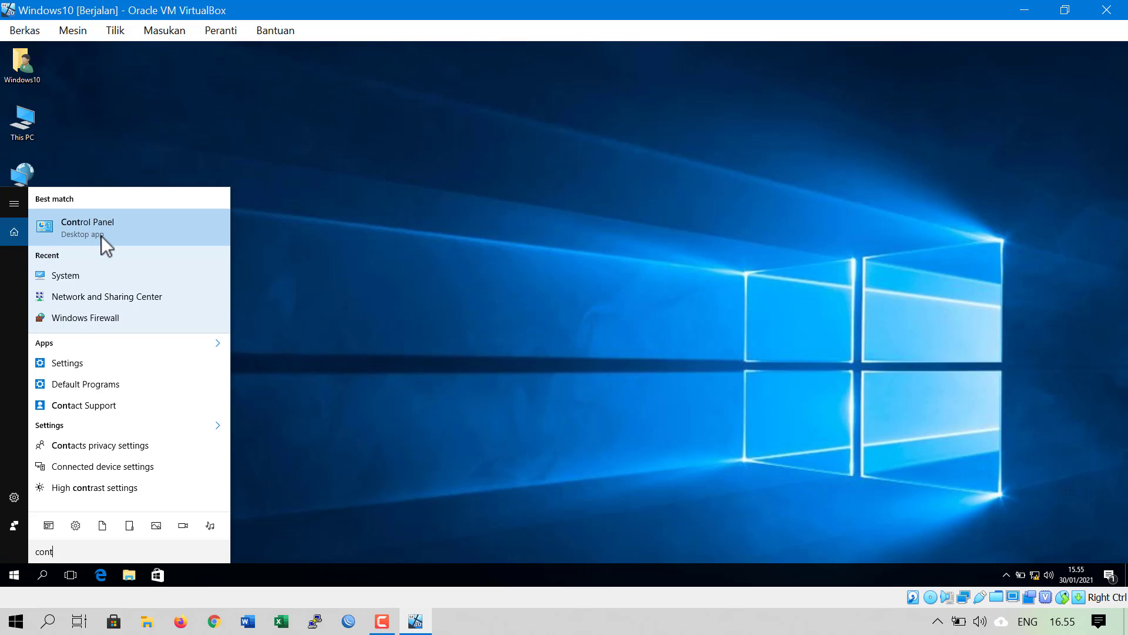
{"action": "left_click", "coordinate": [101, 235]}
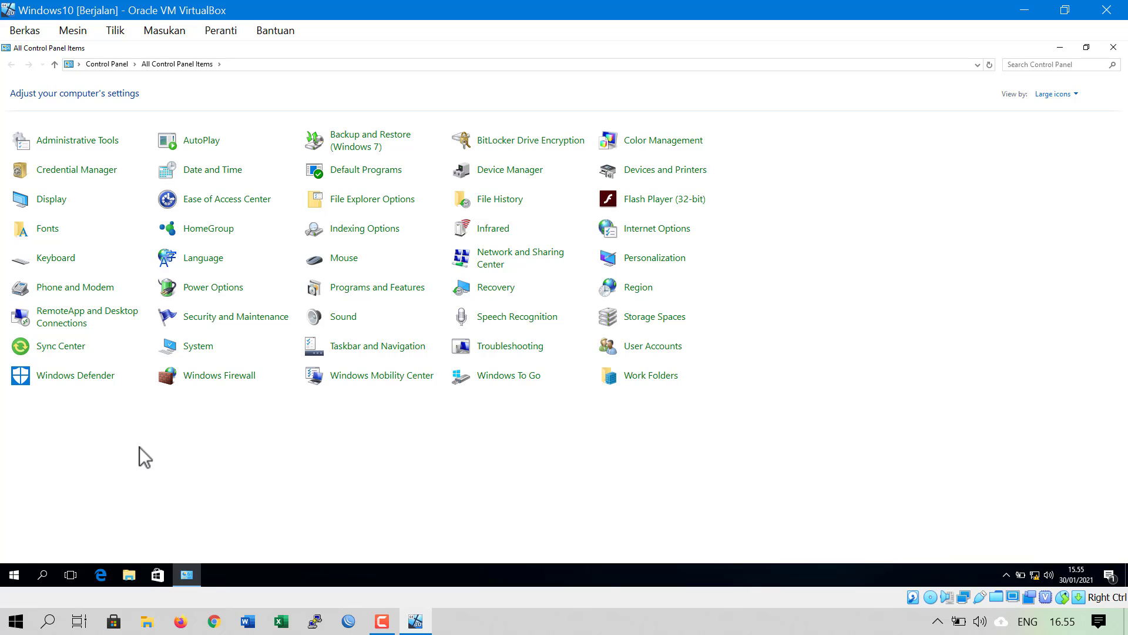
Create and confirm a password for the Windows10 account under User Accounts, then close Control Panel
{"action": "left_click", "coordinate": [659, 347]}
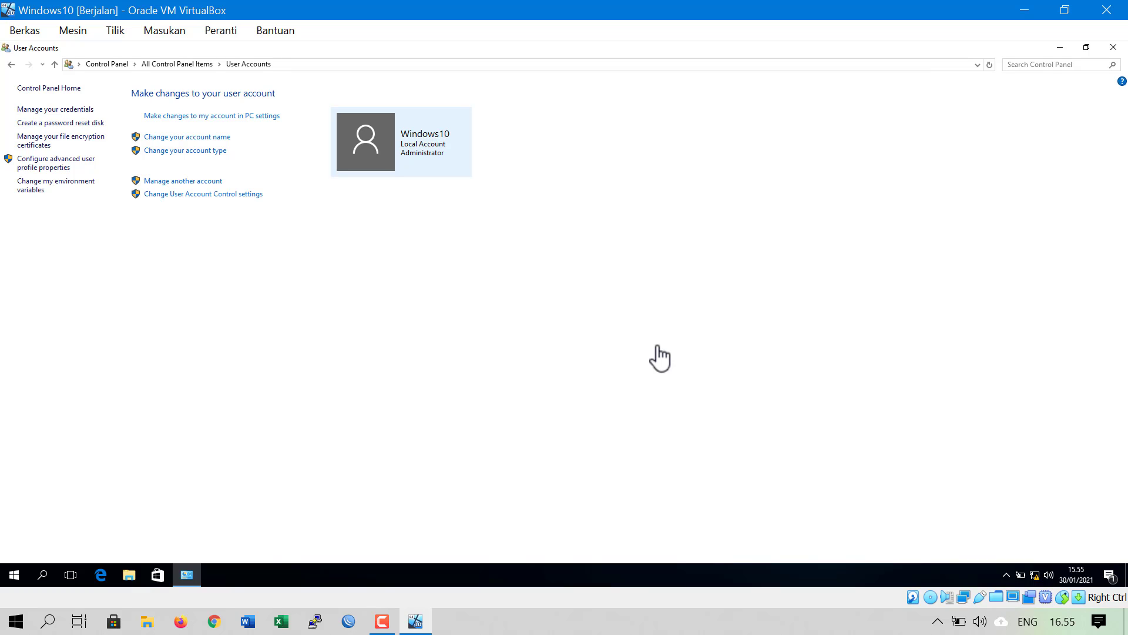
{"action": "left_click", "coordinate": [201, 183]}
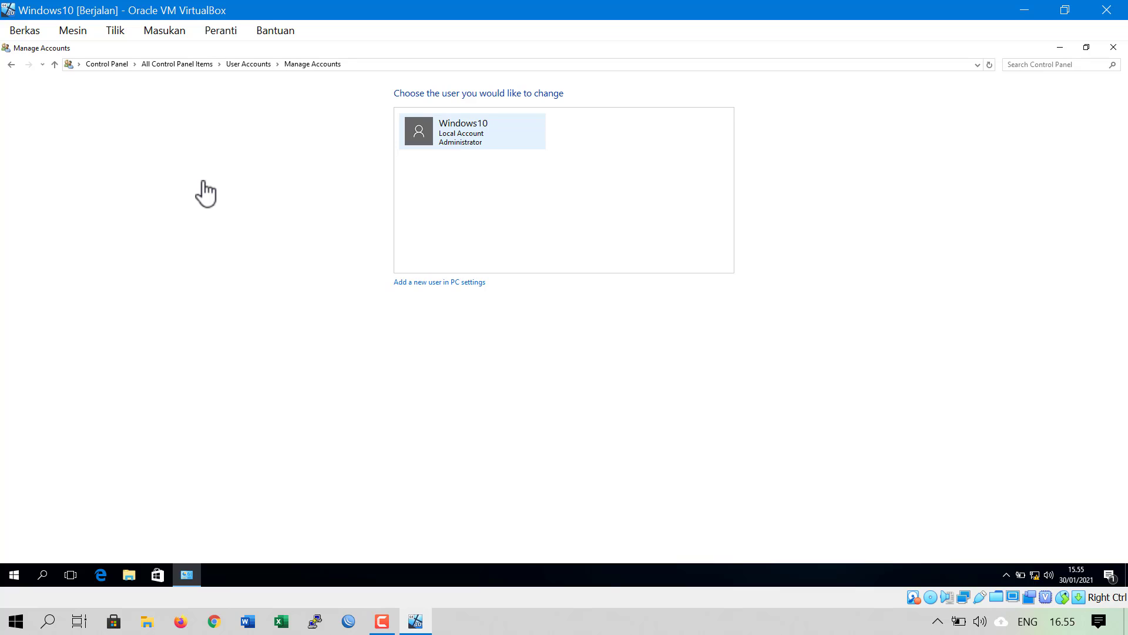
{"action": "left_click", "coordinate": [469, 133]}
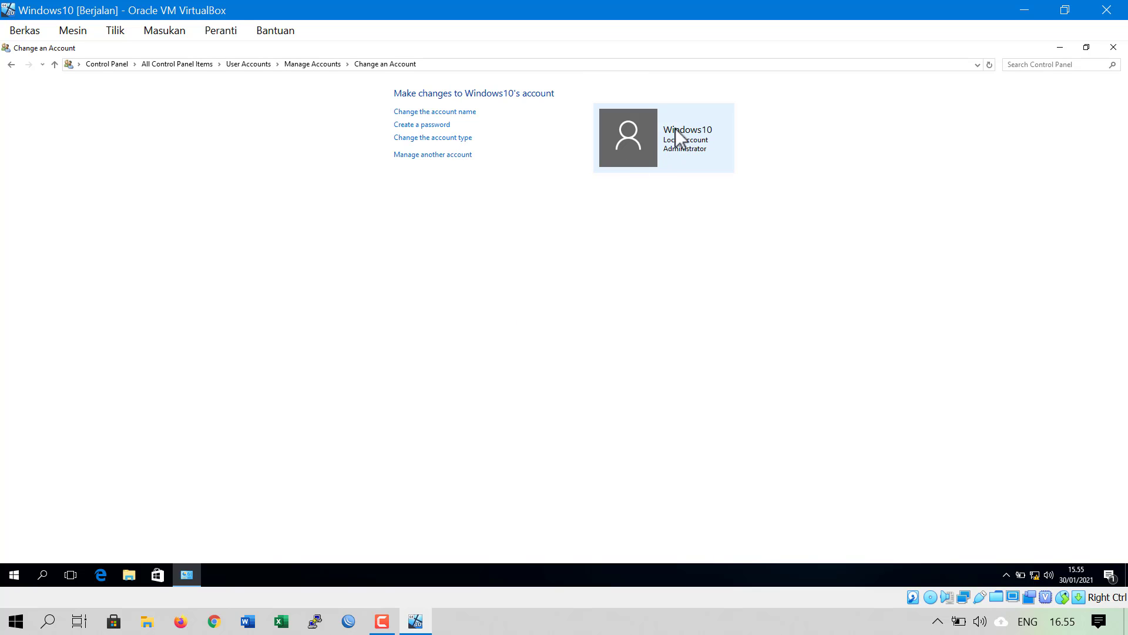
{"action": "left_click", "coordinate": [442, 126]}
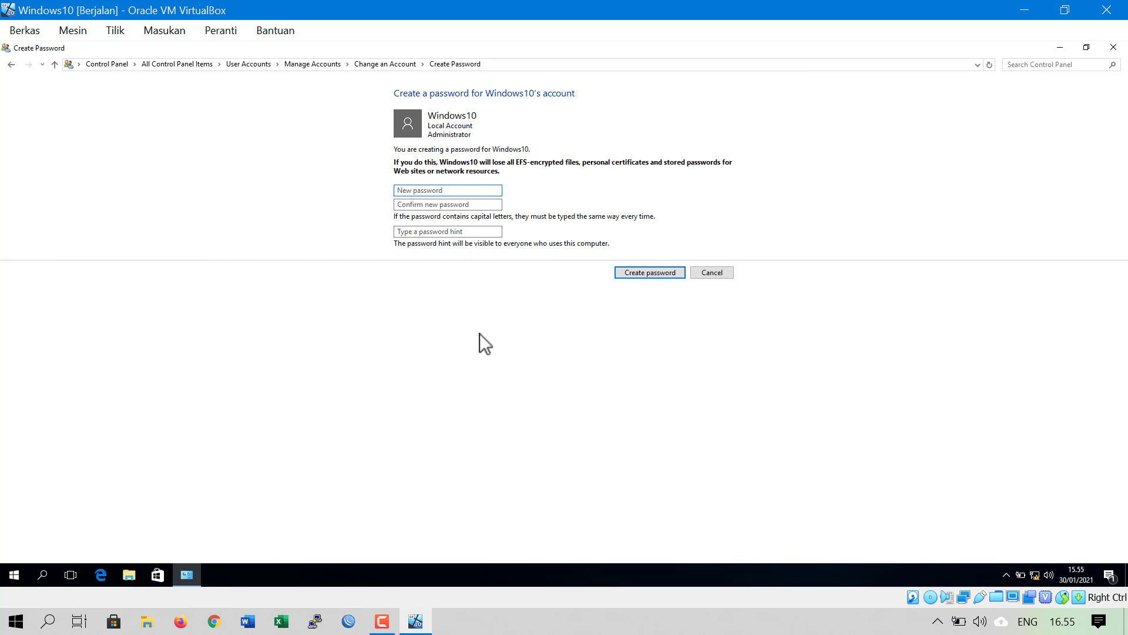
{"action": "type", "text": "123456"}
{"action": "left_click", "coordinate": [472, 204]}
{"action": "type", "text": "1"}
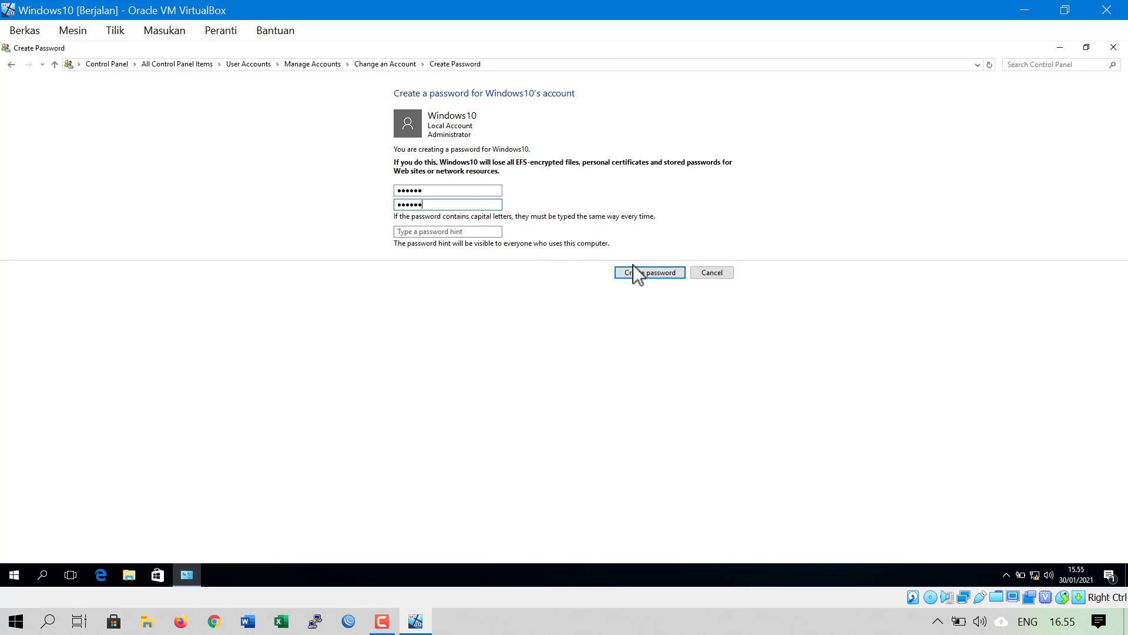
{"action": "left_click", "coordinate": [646, 274]}
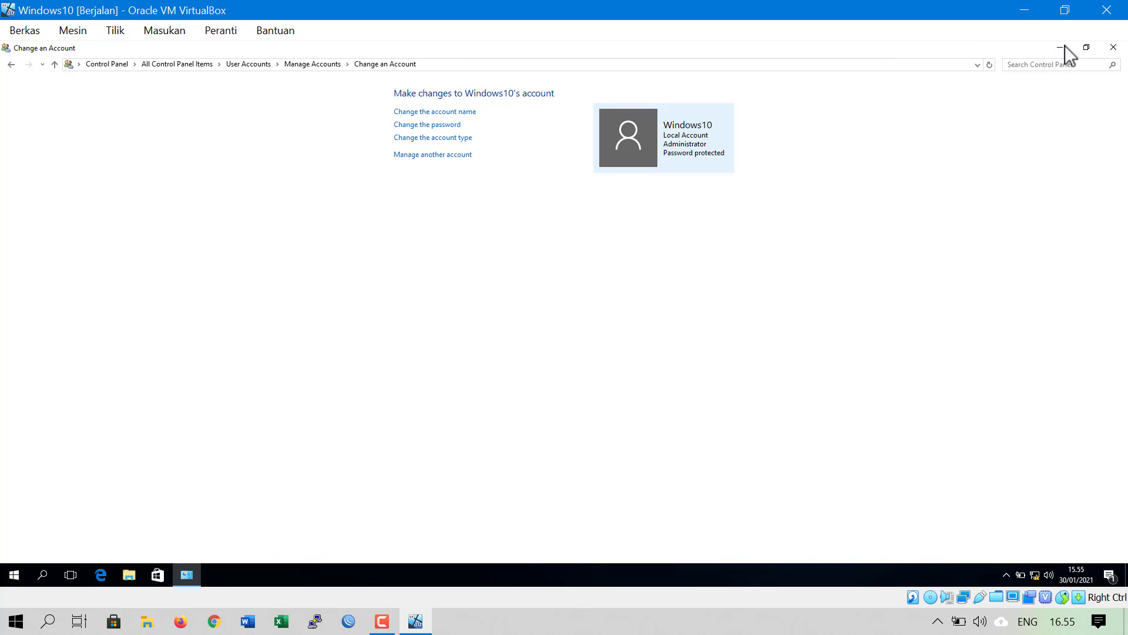
{"action": "left_click", "coordinate": [1114, 49]}
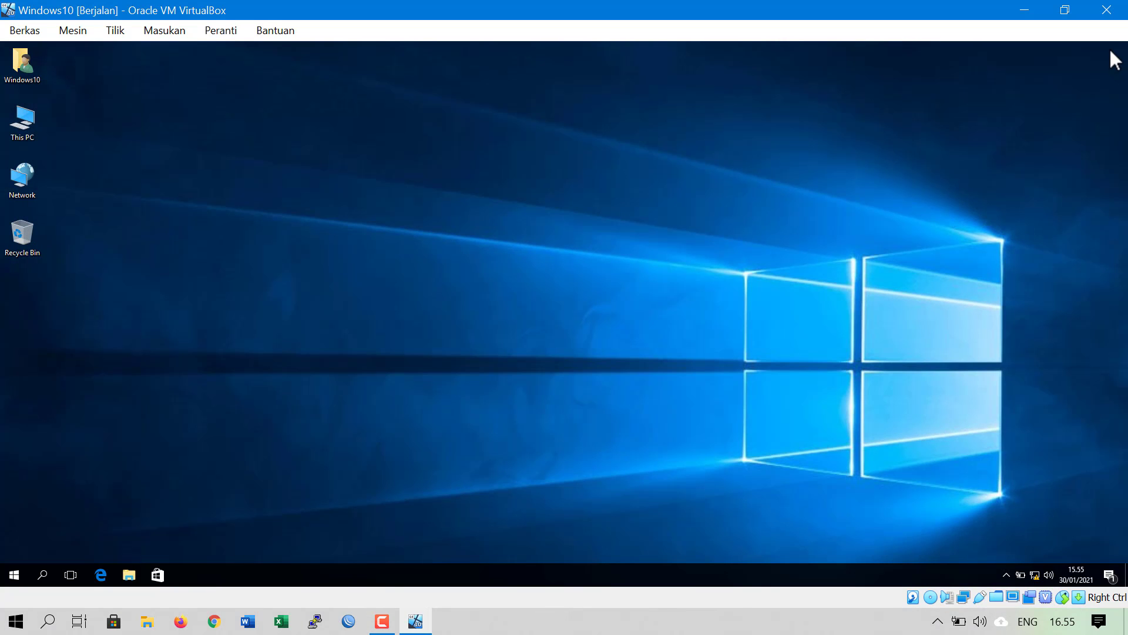
Restore down the VM window and launch Remote Desktop Connection through a 'remo' Start search
{"action": "left_click", "coordinate": [1069, 14]}
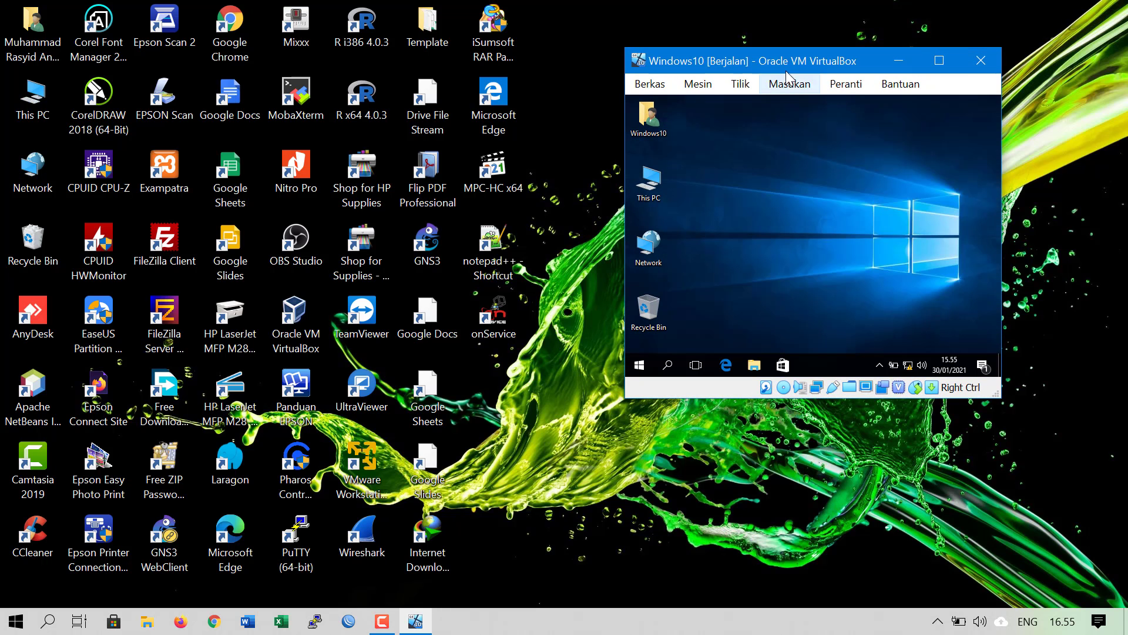
{"action": "left_click_drag", "start_coordinate": [798, 65], "coordinate": [762, 70]}
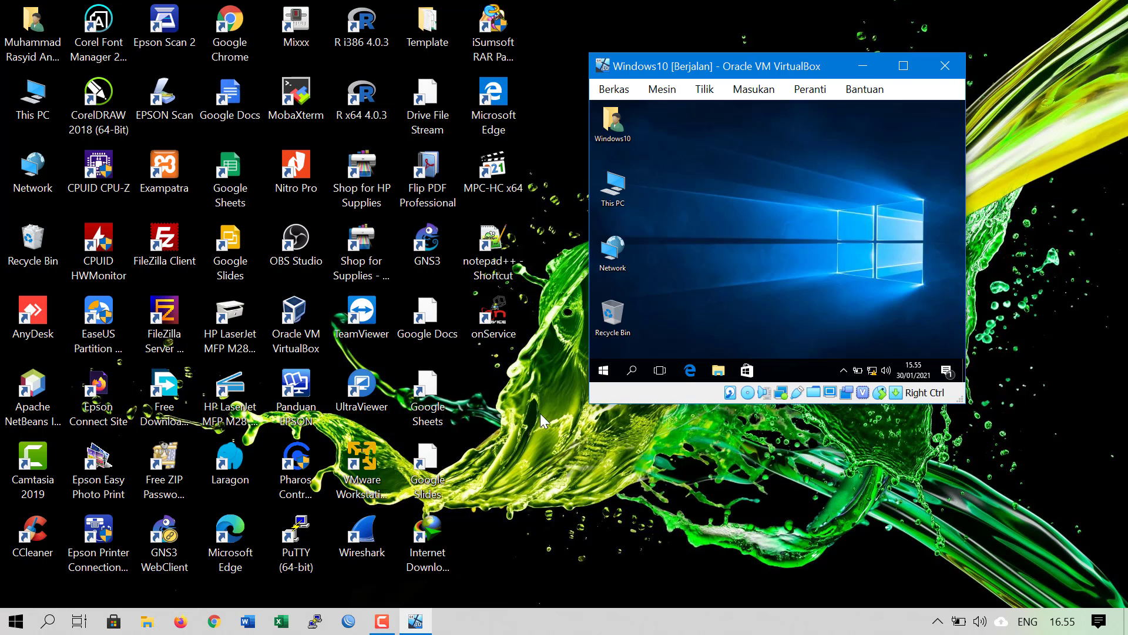
{"action": "left_click", "coordinate": [2, 630]}
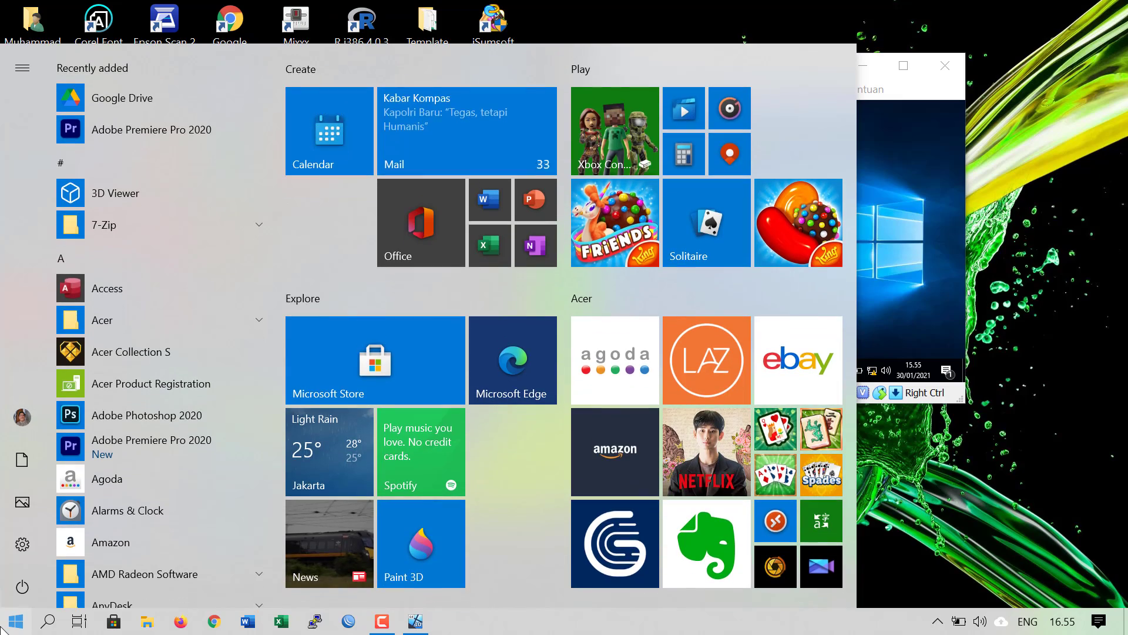
{"action": "left_click", "coordinate": [2, 630]}
{"action": "left_click", "coordinate": [3, 630]}
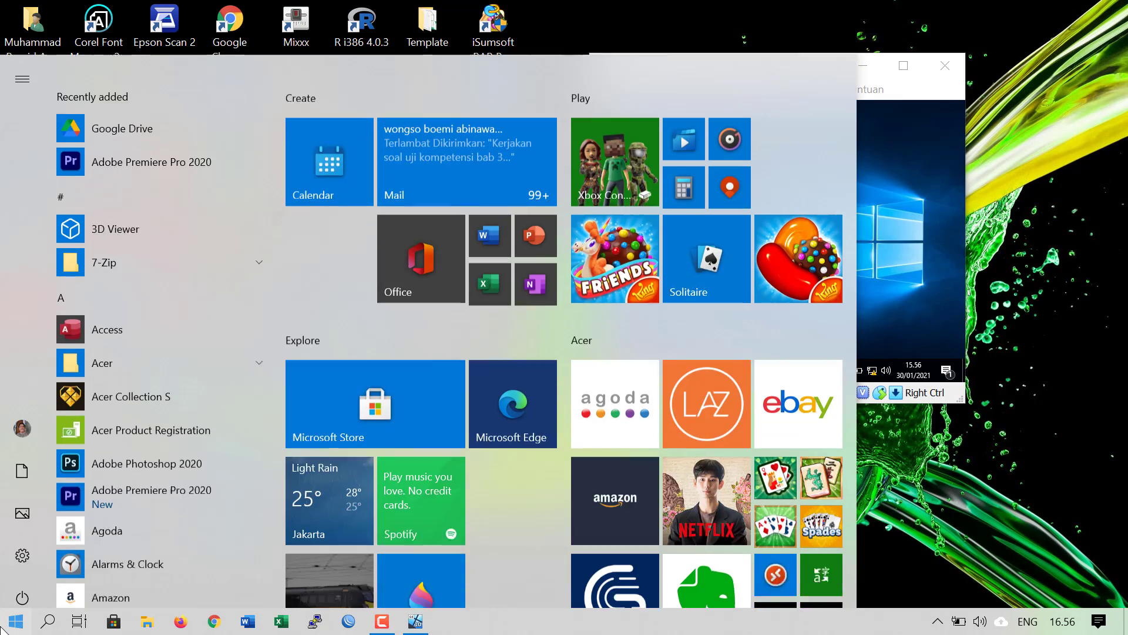
{"action": "type", "text": "remo"}
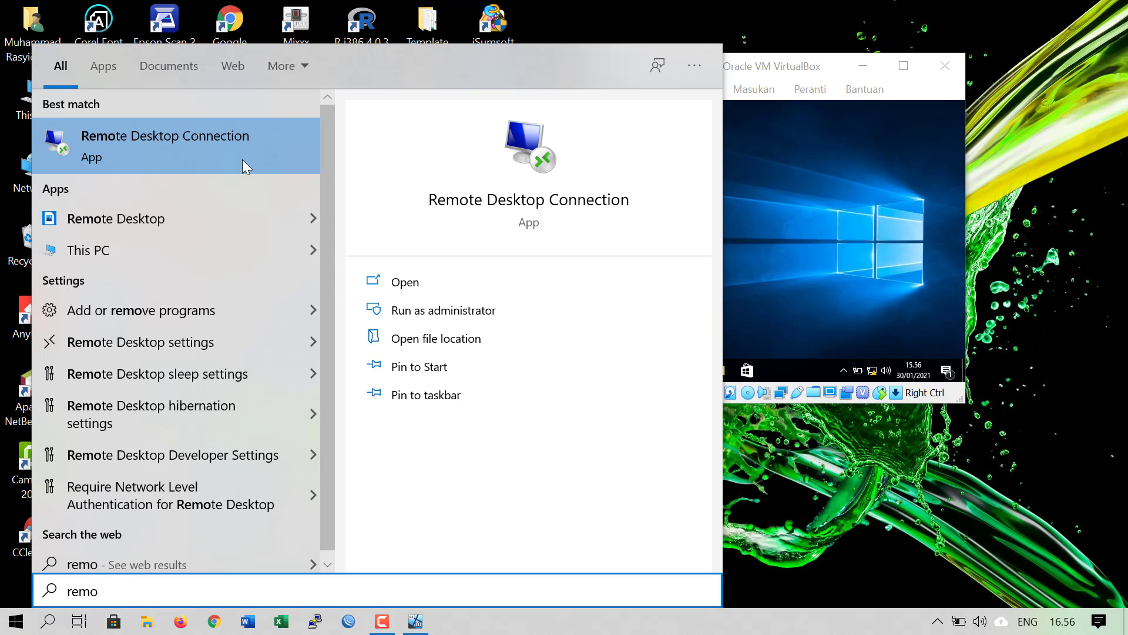
{"action": "left_click", "coordinate": [215, 139]}
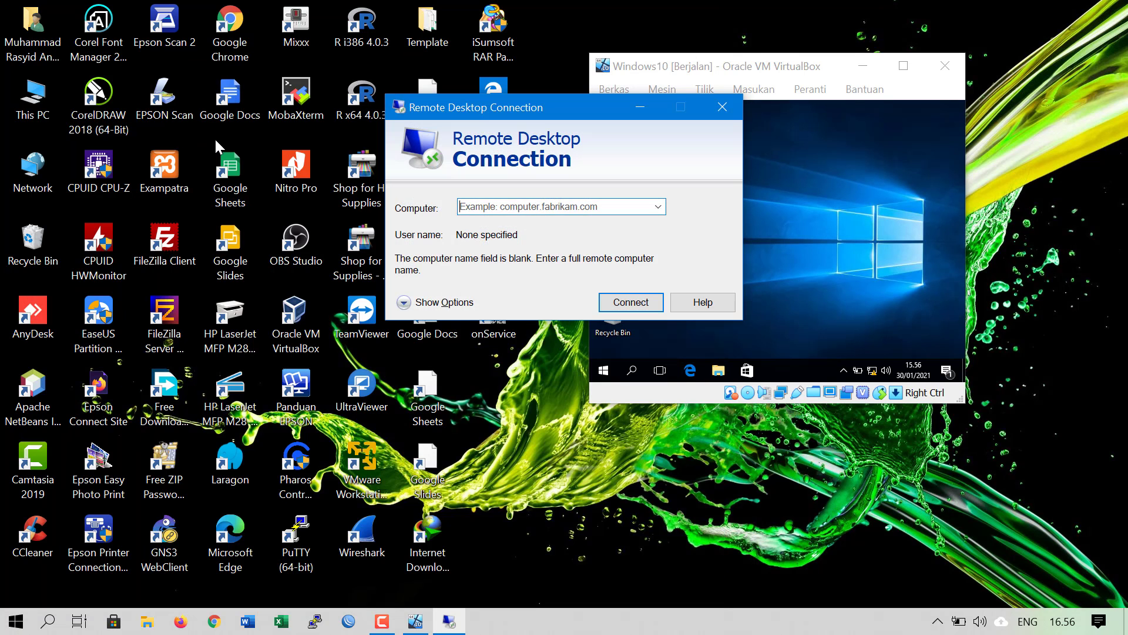
Place the Remote Desktop dialog on the left beside the enlarged VM window
{"action": "left_click_drag", "start_coordinate": [591, 108], "coordinate": [365, 129]}
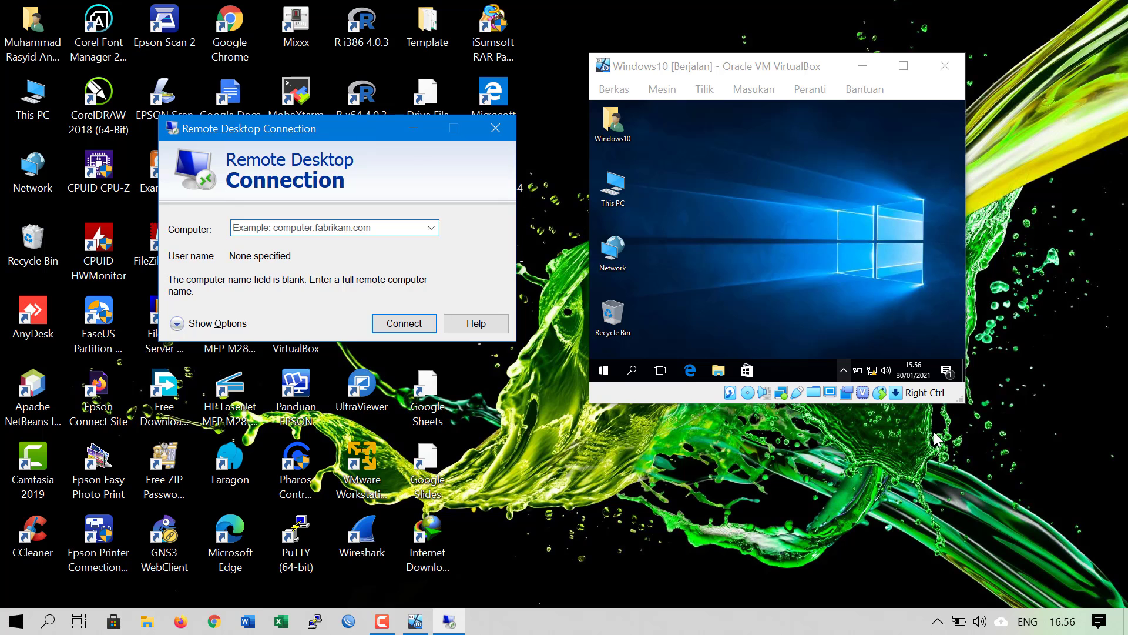
{"action": "left_click_drag", "start_coordinate": [953, 397], "coordinate": [1113, 558]}
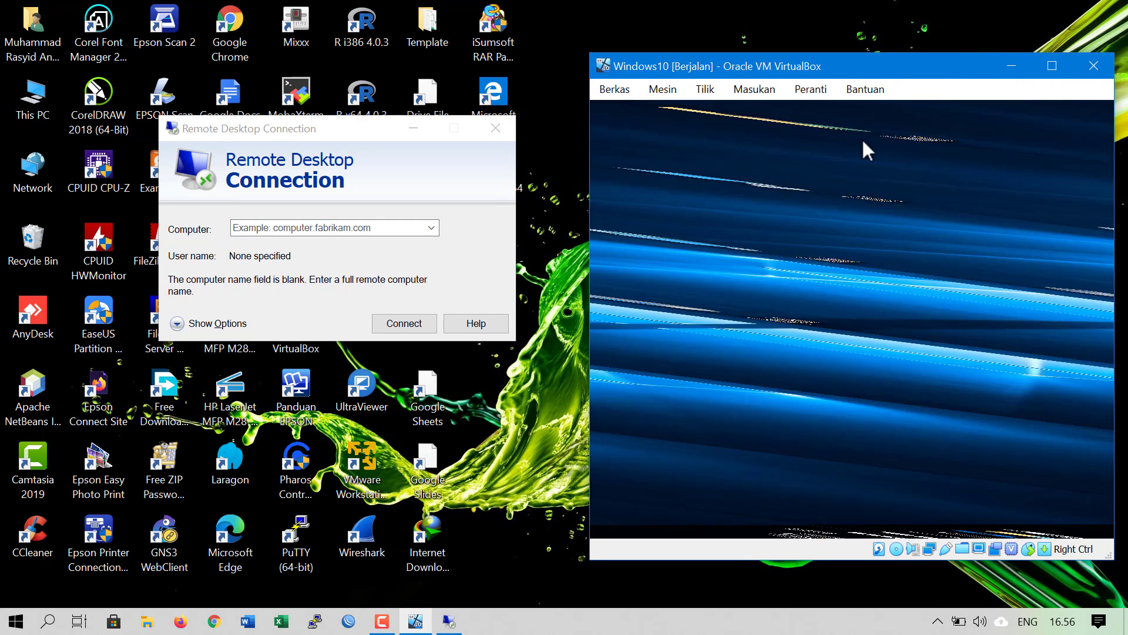
{"action": "left_click_drag", "start_coordinate": [867, 76], "coordinate": [843, 58]}
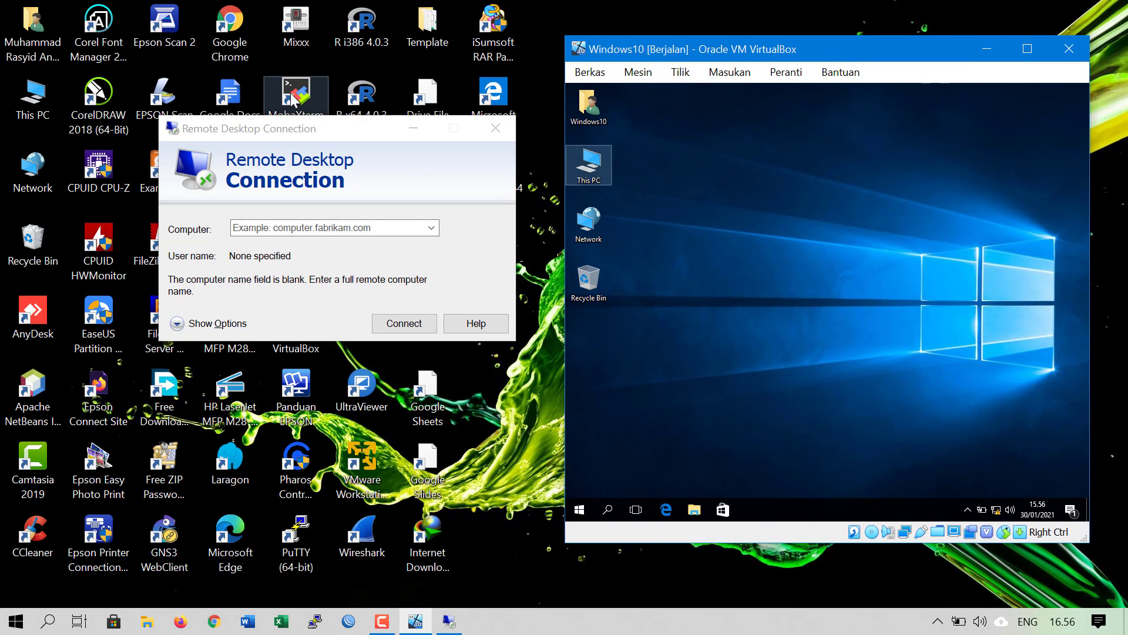
{"action": "left_click", "coordinate": [297, 139]}
{"action": "left_click_drag", "start_coordinate": [297, 139], "coordinate": [273, 151]}
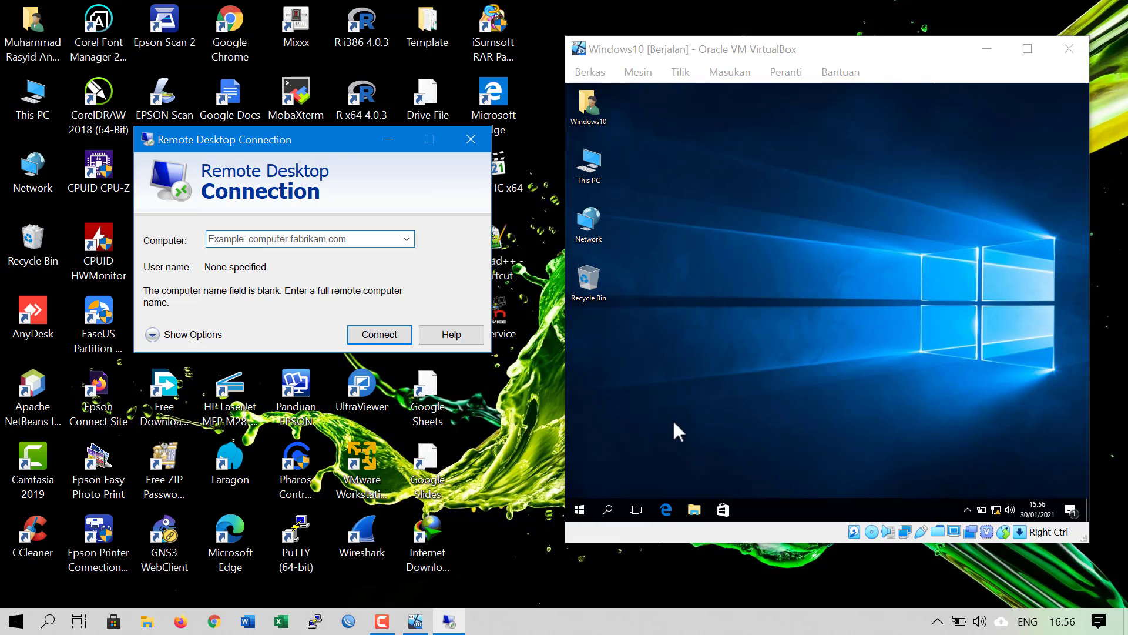
{"action": "right_click", "coordinate": [995, 506]}
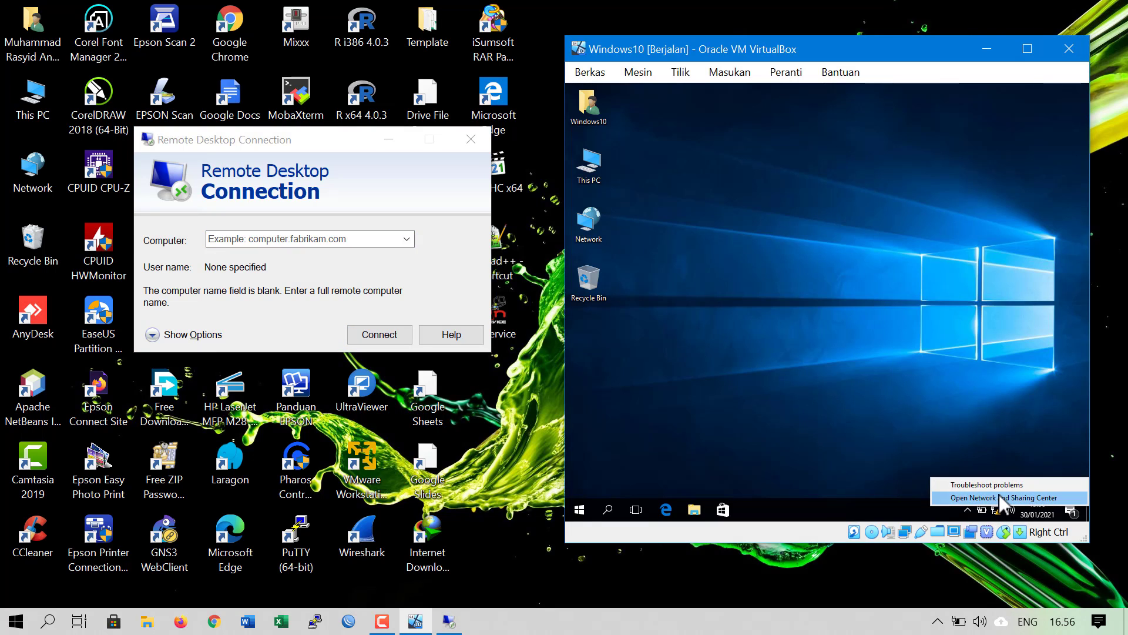
{"action": "left_click", "coordinate": [999, 496]}
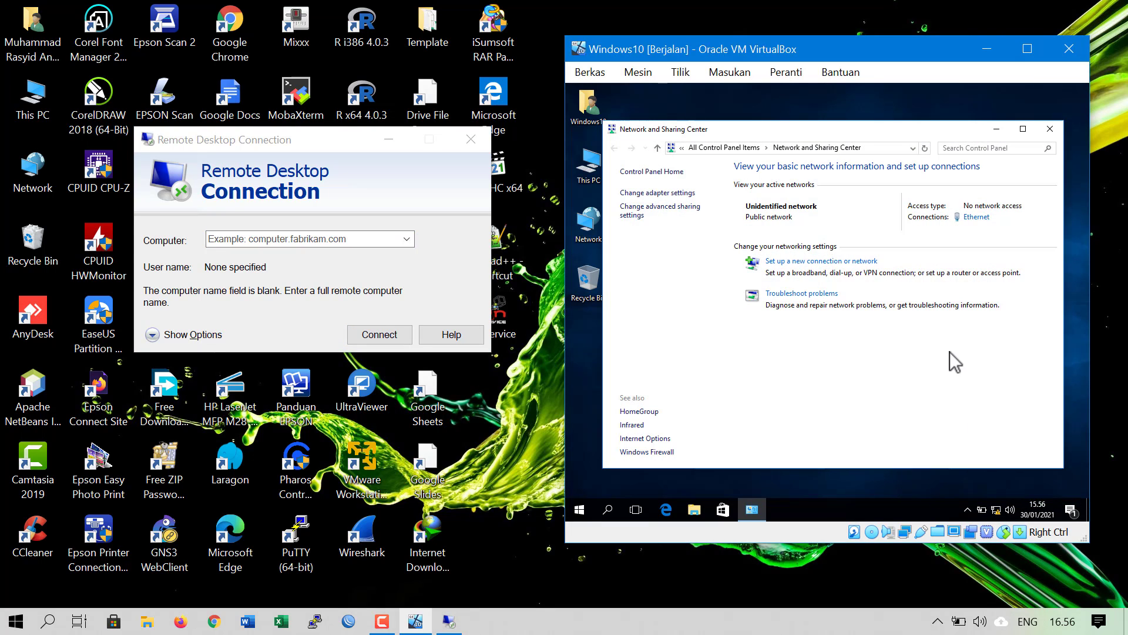
{"action": "left_click", "coordinate": [968, 217]}
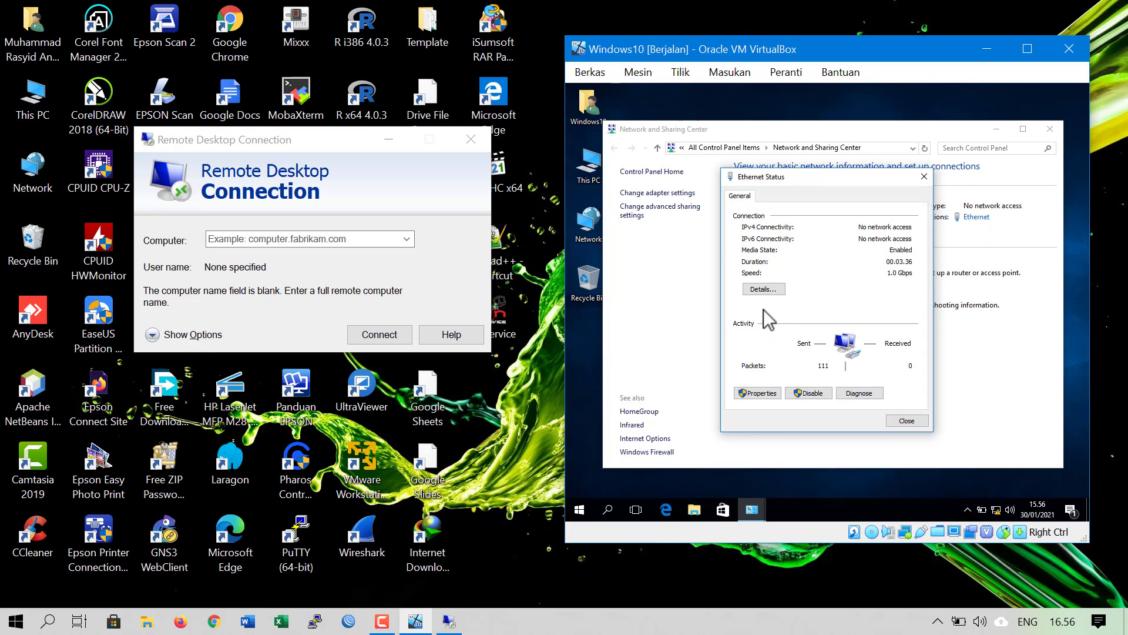
{"action": "left_click", "coordinate": [781, 290]}
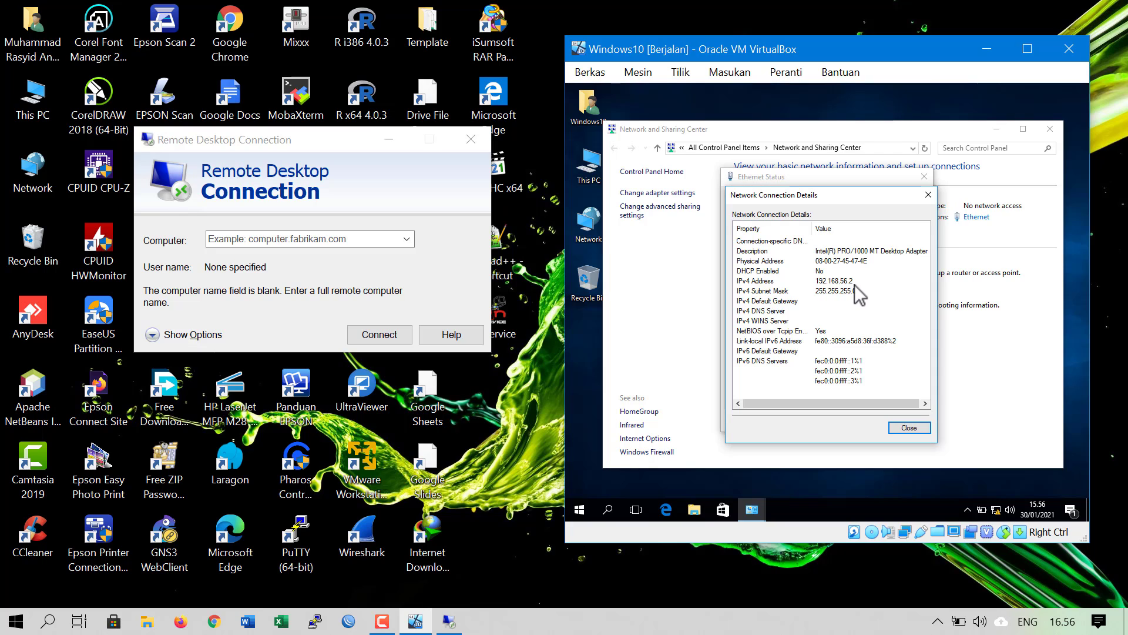
{"action": "left_click", "coordinate": [933, 200]}
{"action": "left_click", "coordinate": [925, 177]}
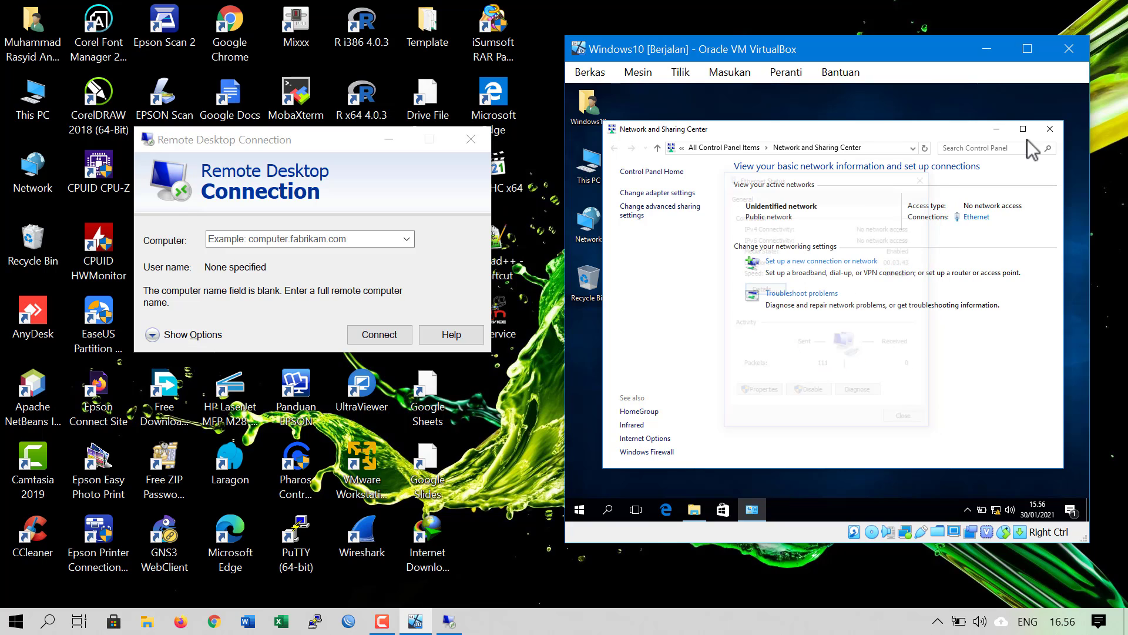
{"action": "left_click", "coordinate": [1049, 130]}
Enter 192.168.56.2 as the computer and connect
{"action": "left_click", "coordinate": [338, 243]}
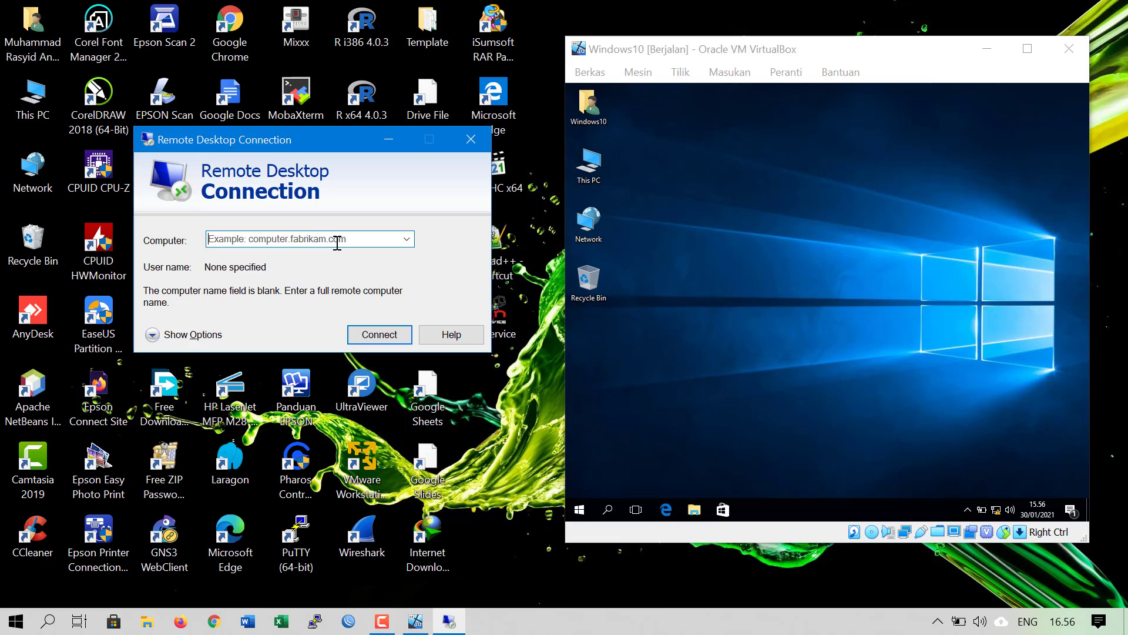
{"action": "type", "text": "192"}
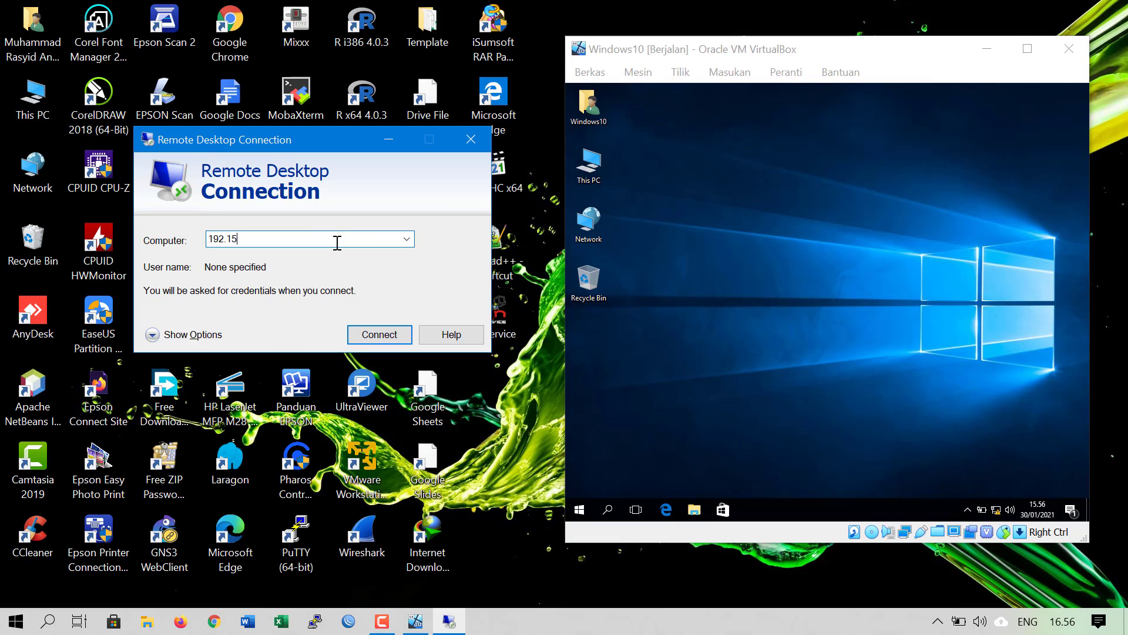
{"action": "type", "text": ".168.56.2"}
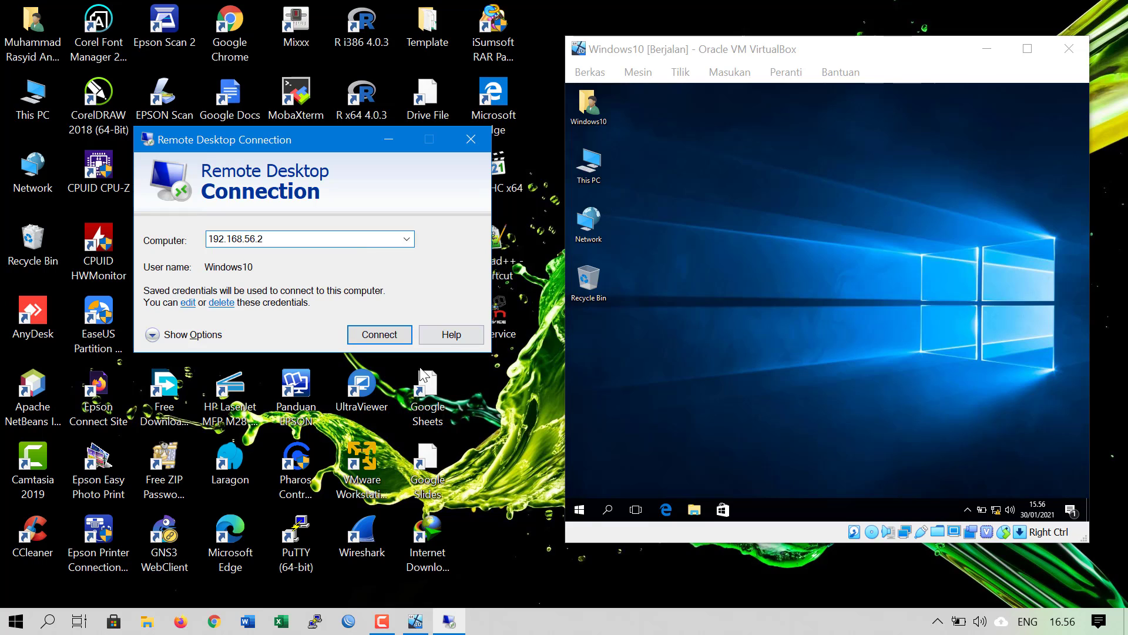
{"action": "left_click", "coordinate": [387, 337]}
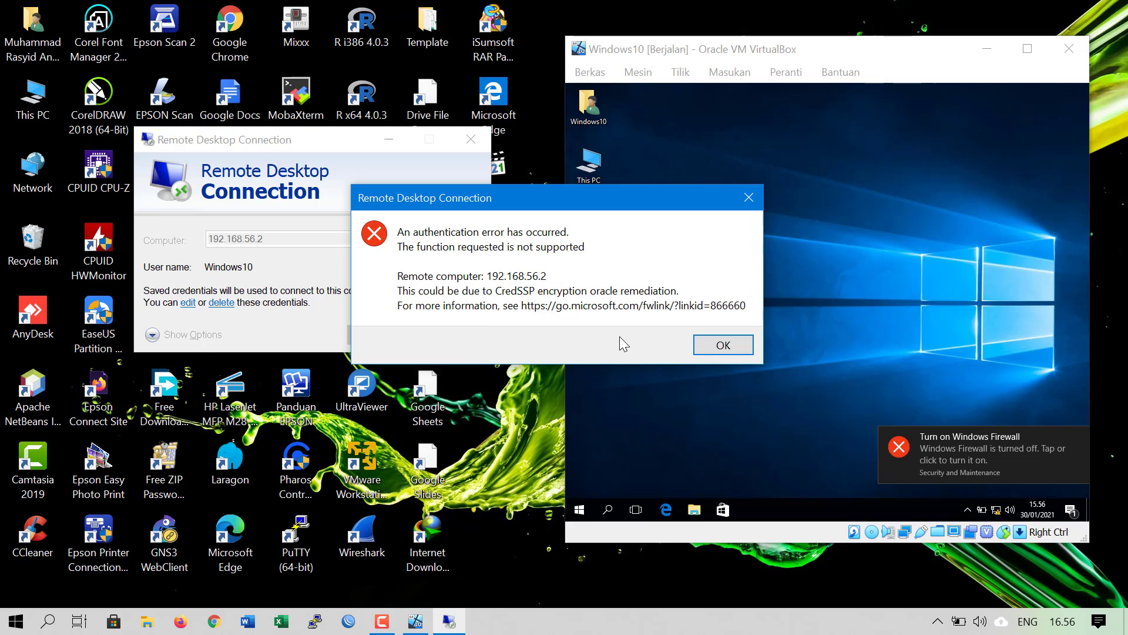
Move the authentication error dialog aside and switch to the Firefox CredSSP article
{"action": "left_click", "coordinate": [727, 346]}
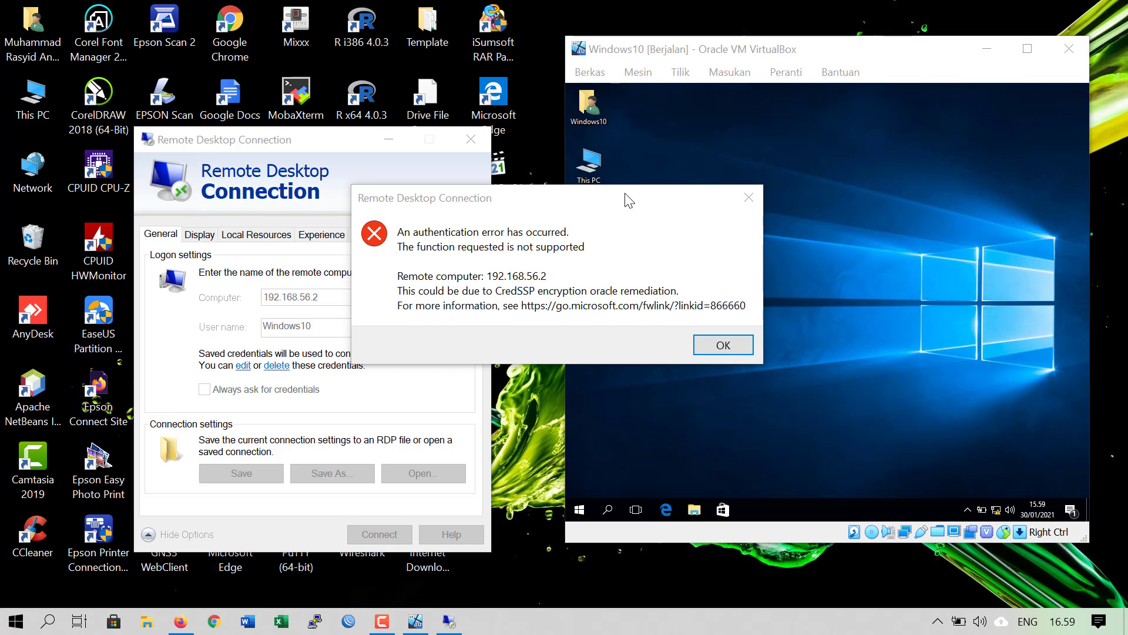
{"action": "left_click_drag", "start_coordinate": [627, 196], "coordinate": [549, 166]}
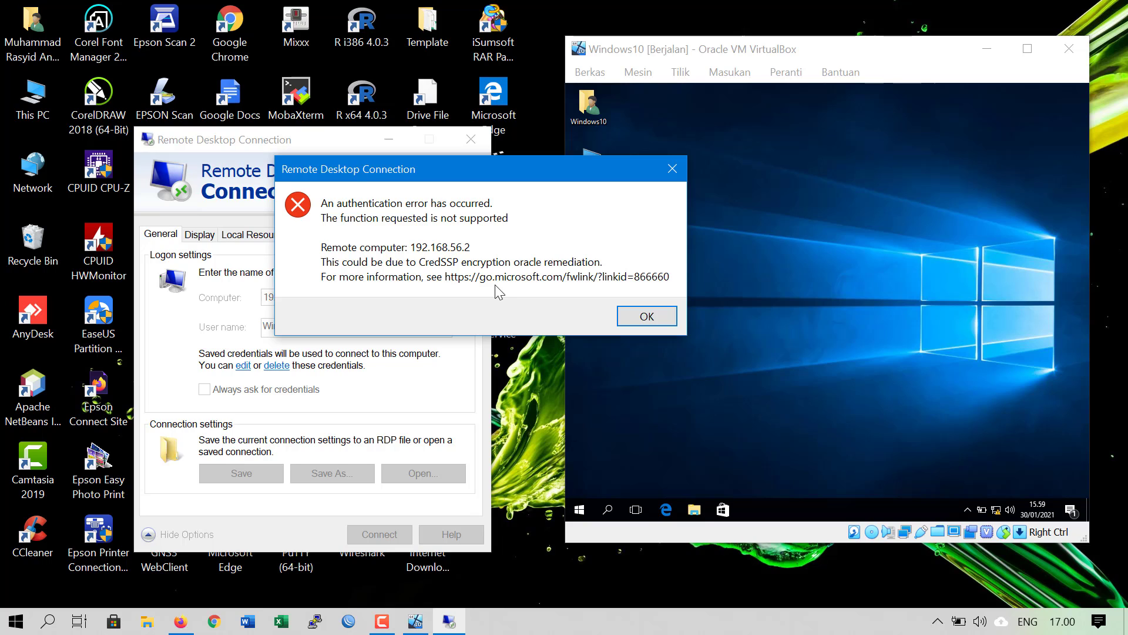
{"action": "left_click", "coordinate": [181, 621]}
Glance at the Google results, then return to Netwoven's CredSSP article
{"action": "left_click", "coordinate": [88, 7]}
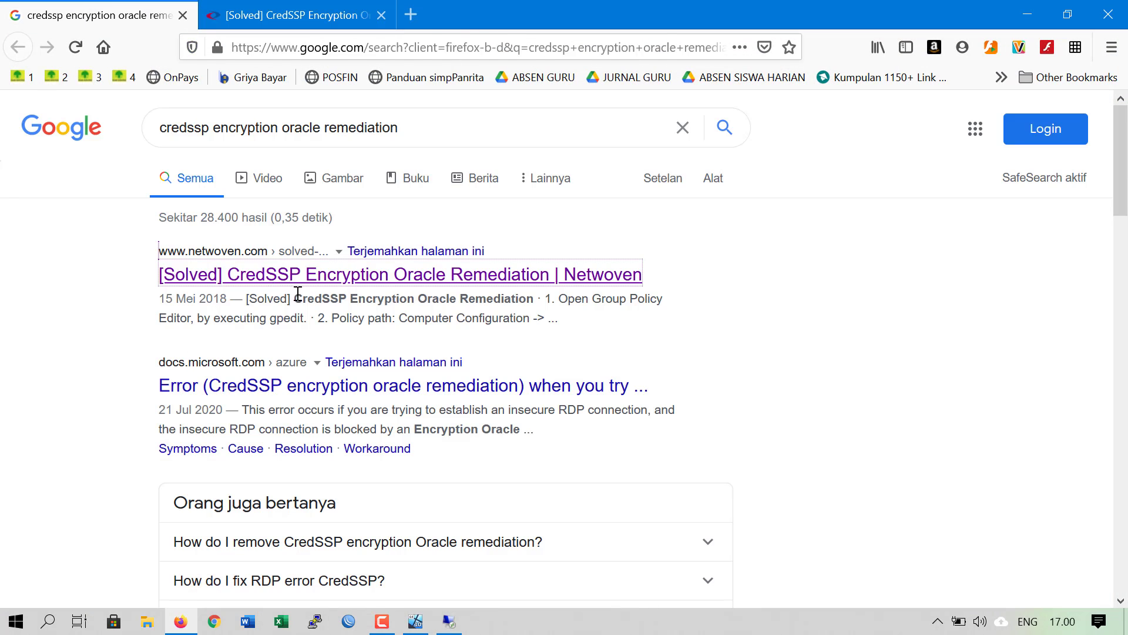
{"action": "scroll", "coordinate": [312, 497], "scroll_direction": "down", "scroll_amount": 3}
{"action": "scroll", "coordinate": [312, 497], "scroll_direction": "up", "scroll_amount": 3}
{"action": "left_click", "coordinate": [322, 19]}
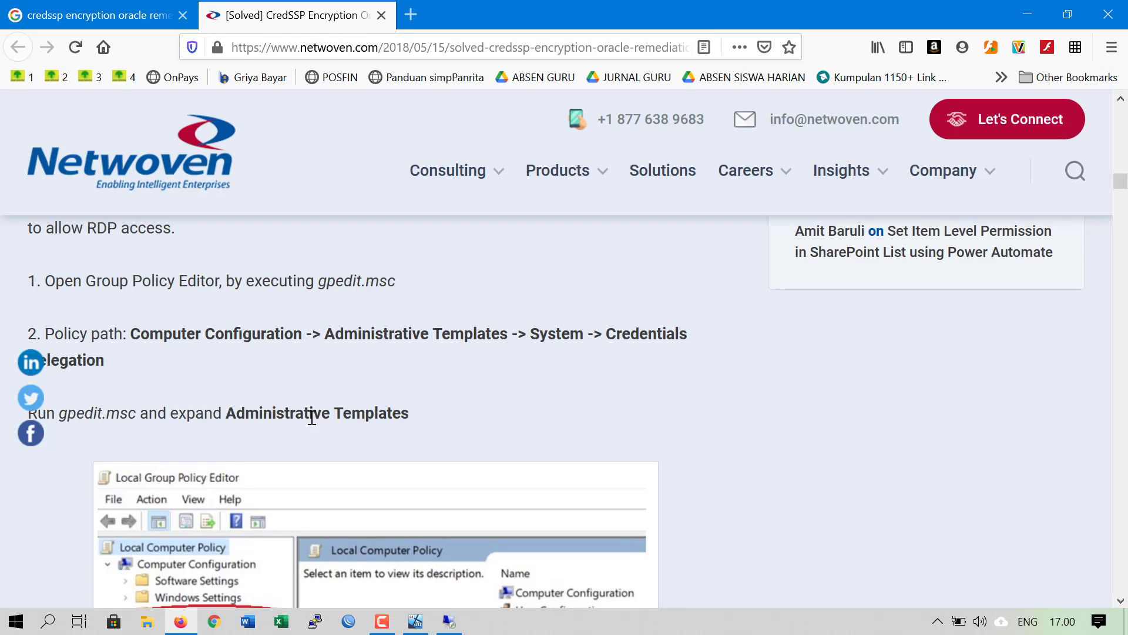
{"action": "scroll", "coordinate": [317, 414], "scroll_direction": "up", "scroll_amount": 10}
{"action": "scroll", "coordinate": [323, 422], "scroll_direction": "up", "scroll_amount": 5}
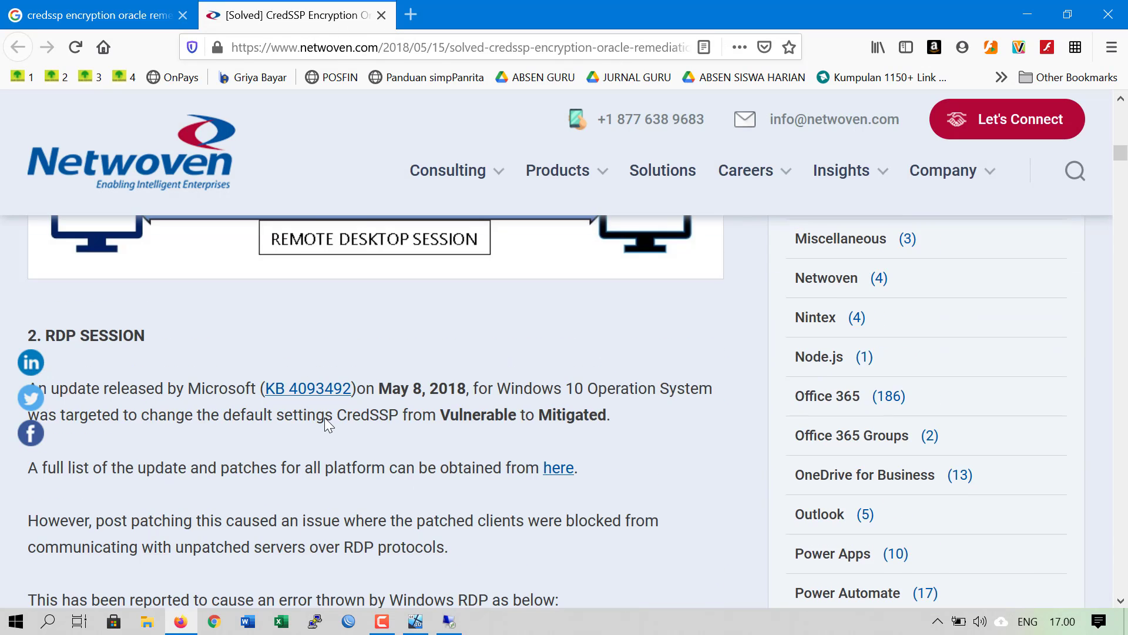
{"action": "scroll", "coordinate": [407, 482], "scroll_direction": "up", "scroll_amount": 4}
{"action": "scroll", "coordinate": [407, 481], "scroll_direction": "down", "scroll_amount": 6}
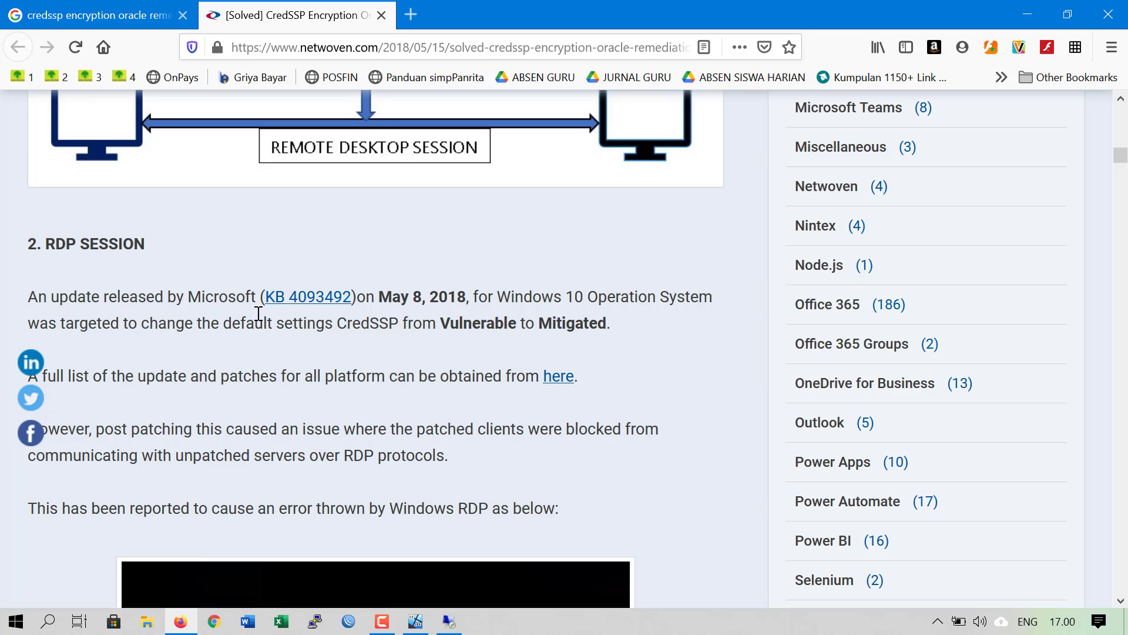
Highlight the article's May 8, 2018 update date and its Windows RDP error sentence
{"action": "left_click_drag", "start_coordinate": [194, 298], "coordinate": [213, 298]}
{"action": "left_click_drag", "start_coordinate": [401, 297], "coordinate": [448, 297]}
{"action": "scroll", "coordinate": [404, 344], "scroll_direction": "up", "scroll_amount": 3}
{"action": "left_click_drag", "start_coordinate": [405, 493], "coordinate": [466, 483]}
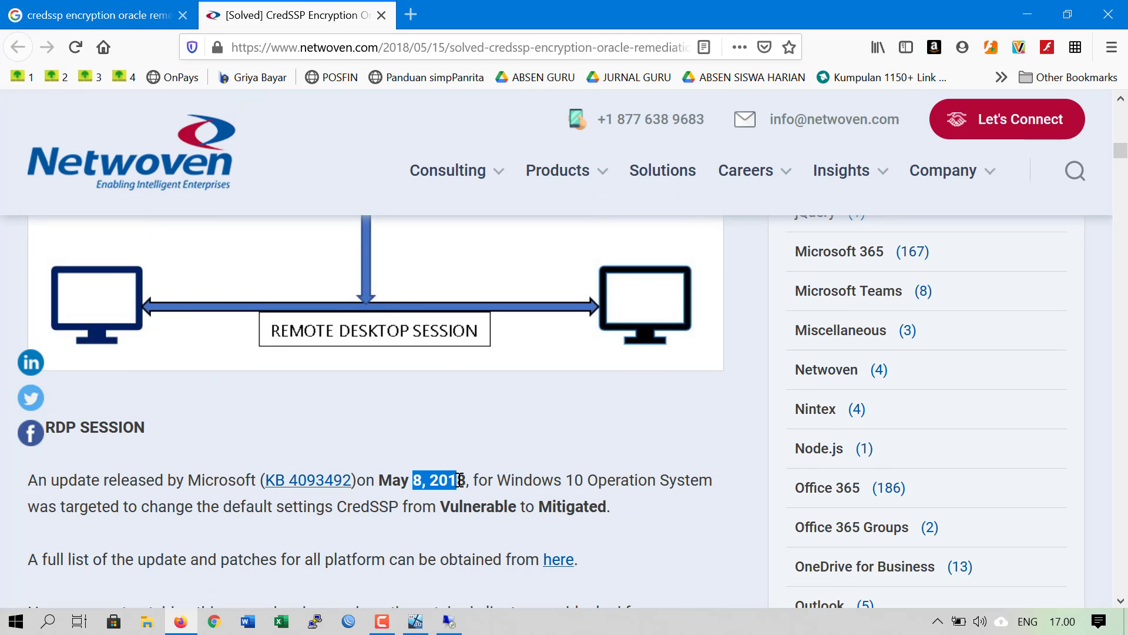
{"action": "scroll", "coordinate": [406, 411], "scroll_direction": "up", "scroll_amount": 6}
{"action": "scroll", "coordinate": [400, 335], "scroll_direction": "down", "scroll_amount": 3}
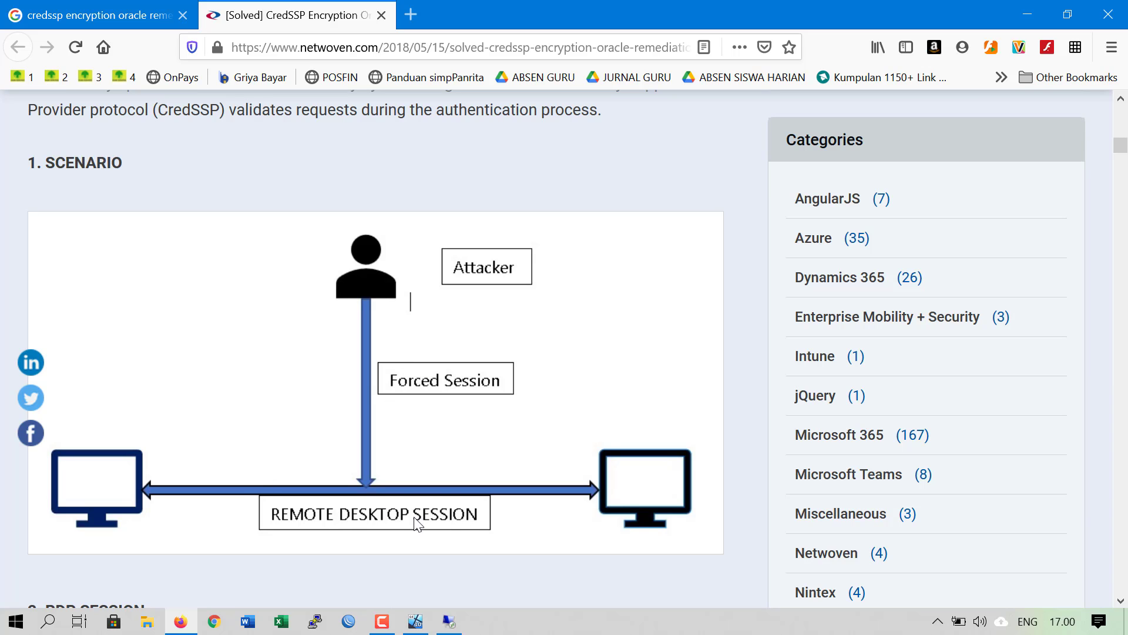
{"action": "scroll", "coordinate": [510, 415], "scroll_direction": "down", "scroll_amount": 4}
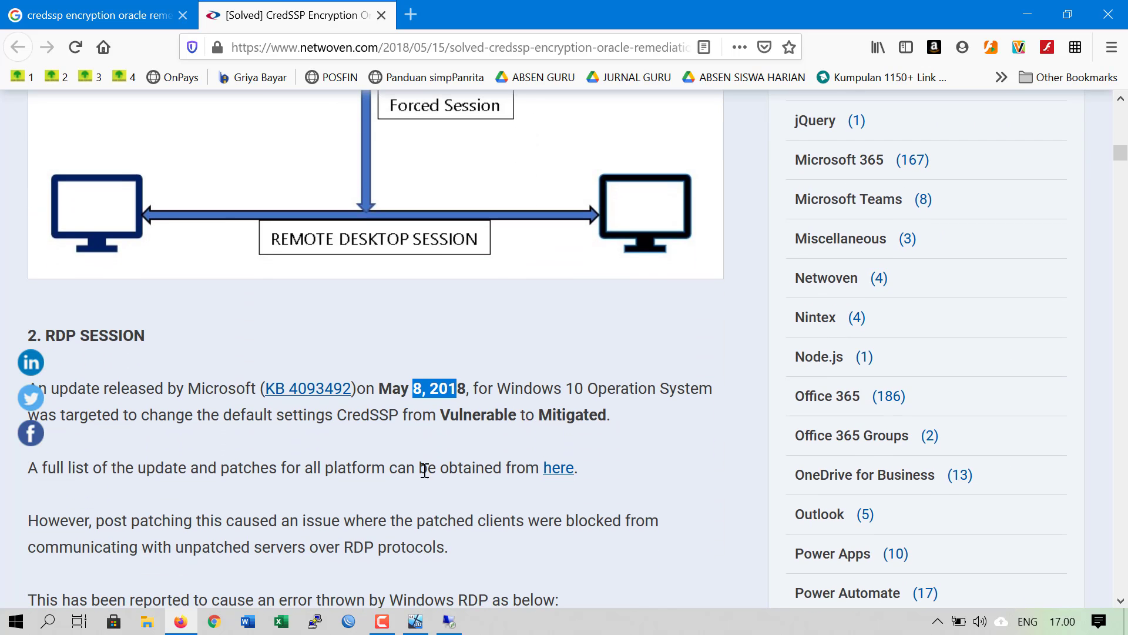
{"action": "left_click", "coordinate": [401, 468]}
{"action": "scroll", "coordinate": [400, 315], "scroll_direction": "down", "scroll_amount": 2}
{"action": "scroll", "coordinate": [405, 323], "scroll_direction": "down", "scroll_amount": 1}
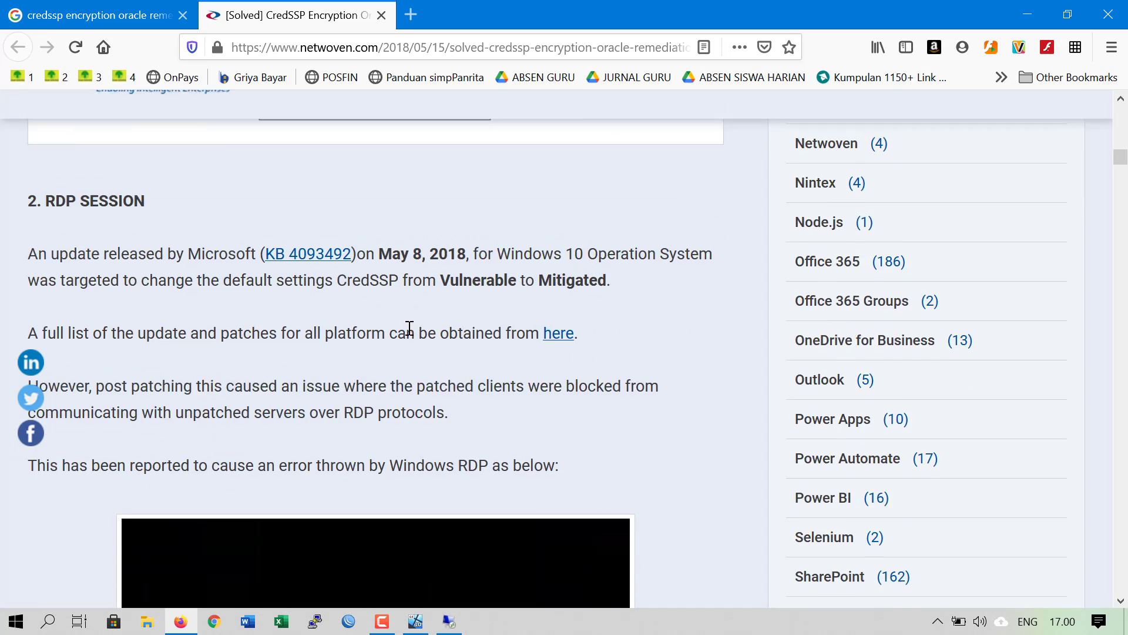
{"action": "scroll", "coordinate": [409, 330], "scroll_direction": "up", "scroll_amount": 2}
{"action": "scroll", "coordinate": [338, 400], "scroll_direction": "down", "scroll_amount": 6}
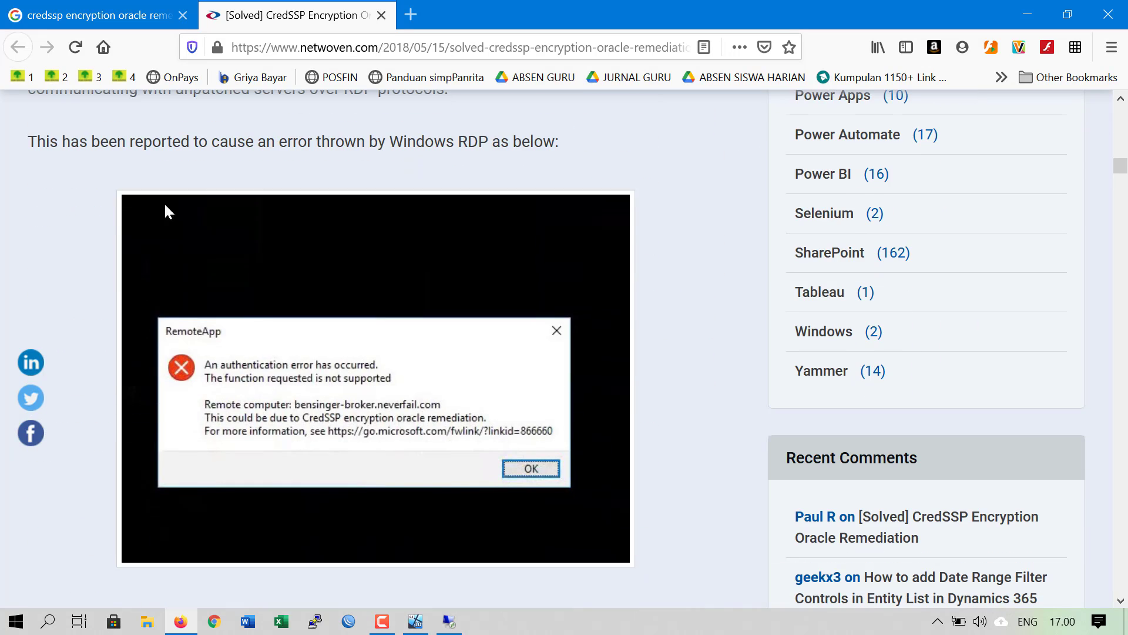
{"action": "left_click_drag", "start_coordinate": [168, 139], "coordinate": [312, 141]}
{"action": "left_click_drag", "start_coordinate": [465, 138], "coordinate": [530, 141]}
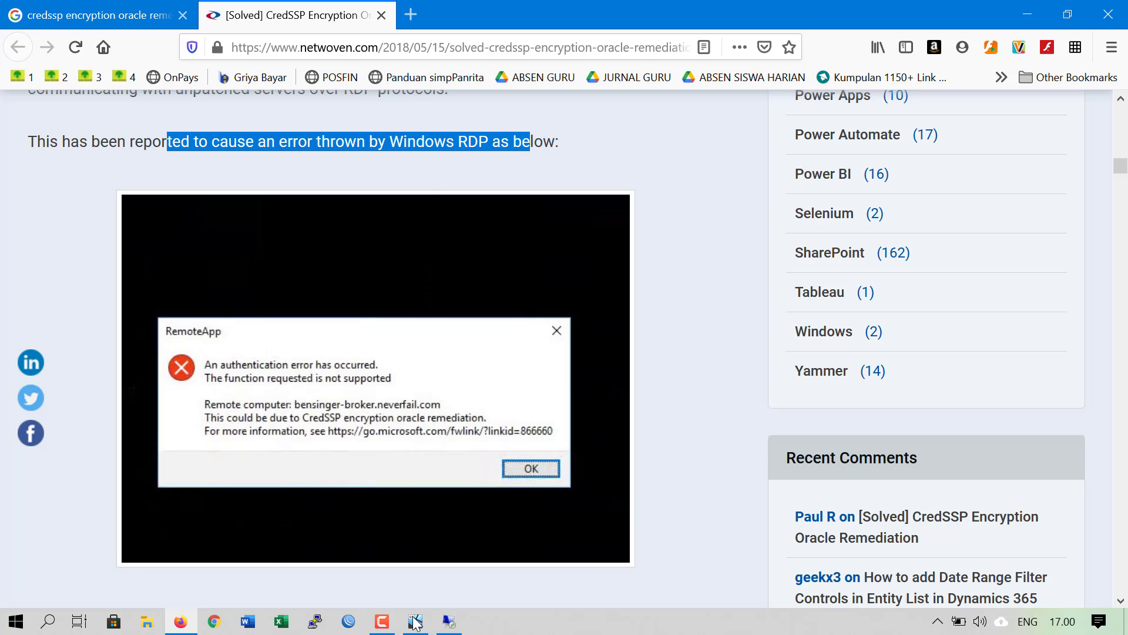
Compare with the Remote Desktop error, then highlight the workaround's allow RDP access and gpedit.msc lines
{"action": "mouse_move", "coordinate": [446, 624]}
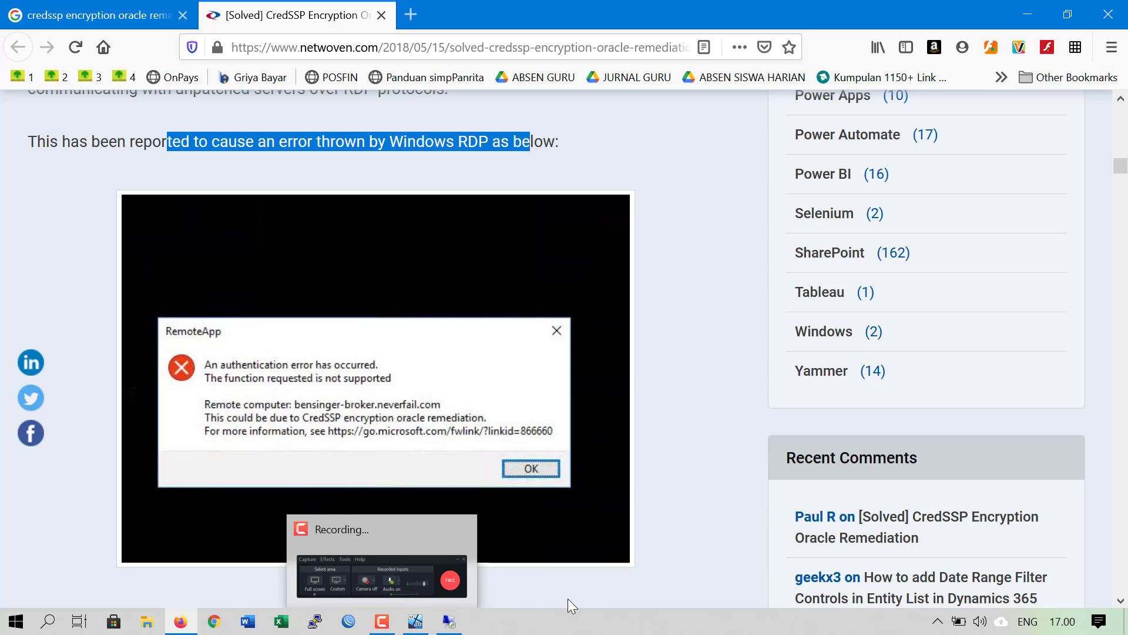
{"action": "left_click", "coordinate": [447, 622]}
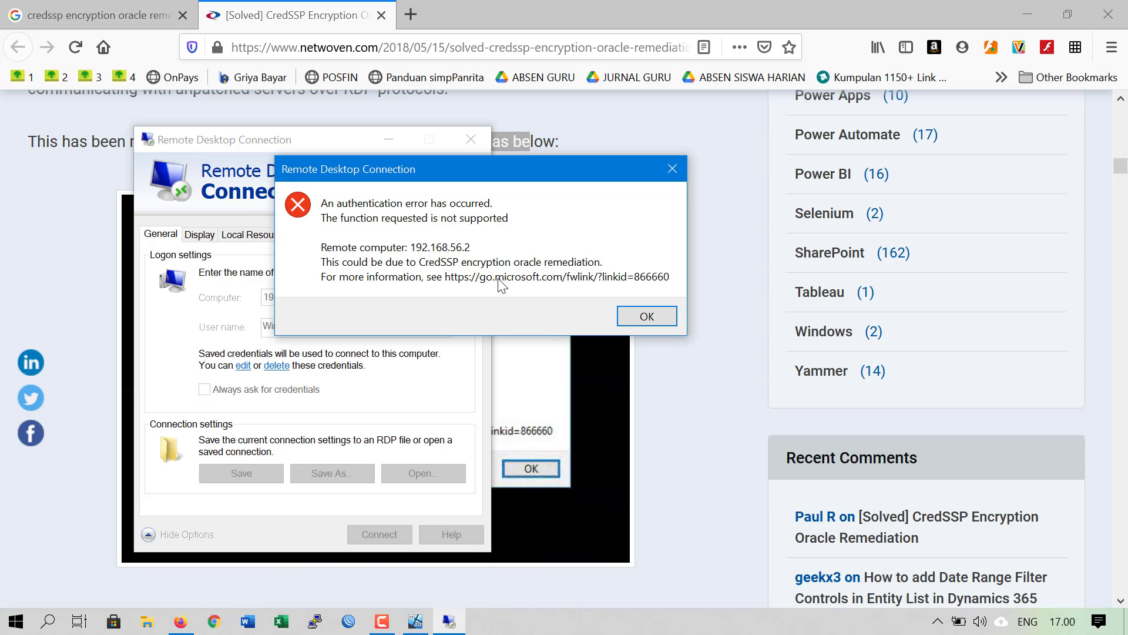
{"action": "left_click", "coordinate": [649, 516]}
{"action": "scroll", "coordinate": [574, 420], "scroll_direction": "down", "scroll_amount": 8}
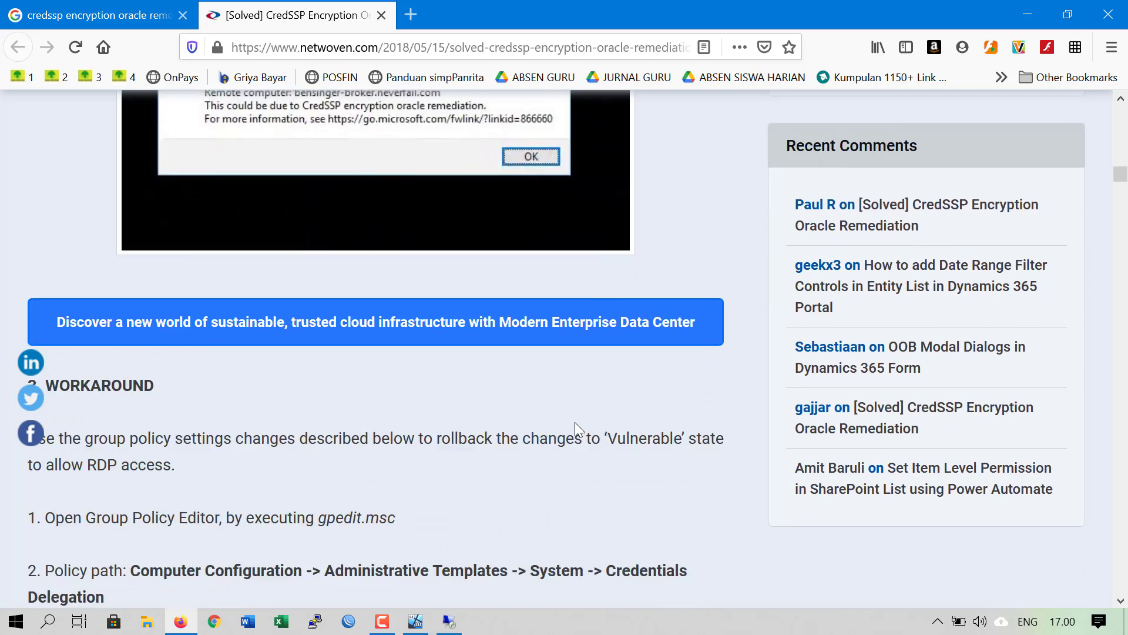
{"action": "scroll", "coordinate": [576, 424], "scroll_direction": "down", "scroll_amount": 3}
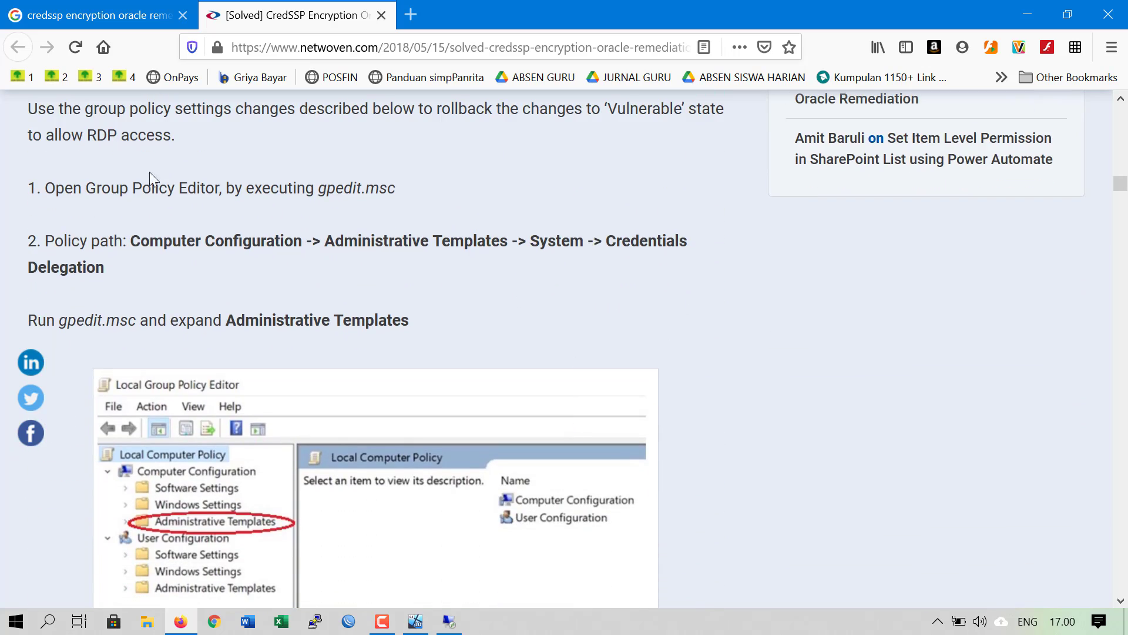
{"action": "left_click_drag", "start_coordinate": [71, 139], "coordinate": [151, 143]}
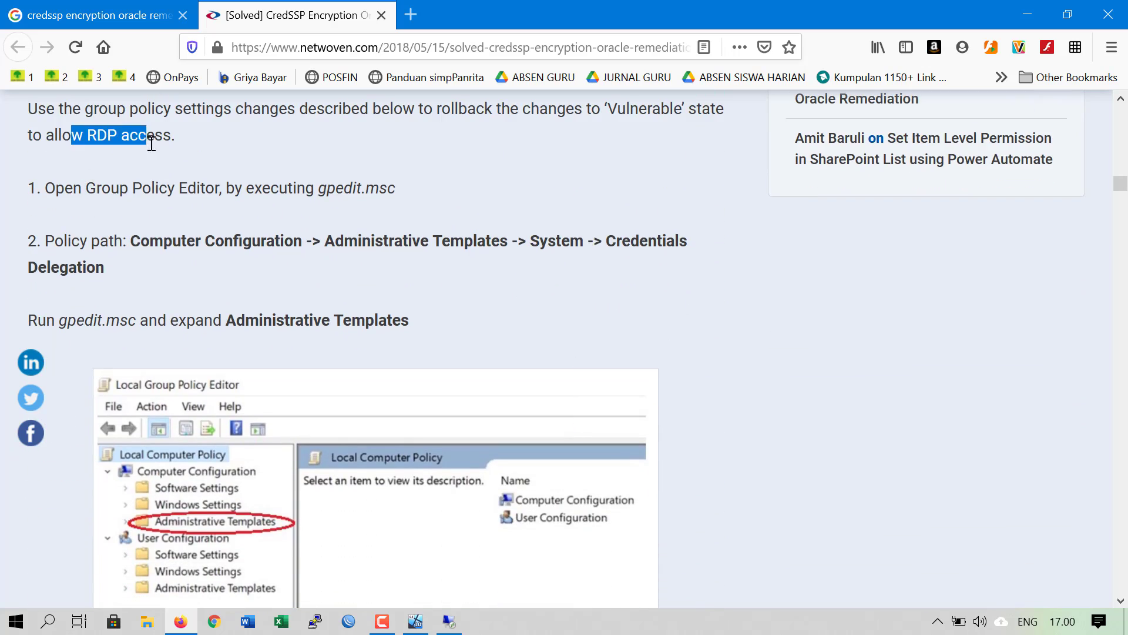
{"action": "left_click_drag", "start_coordinate": [254, 188], "coordinate": [398, 186]}
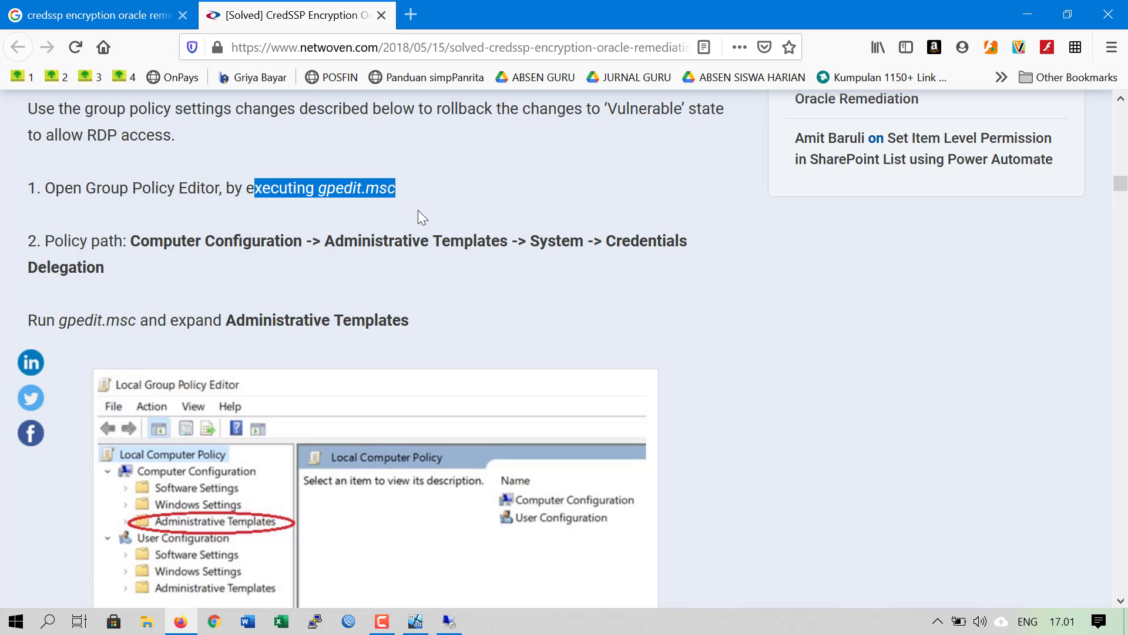
{"action": "left_click_drag", "start_coordinate": [162, 241], "coordinate": [206, 241]}
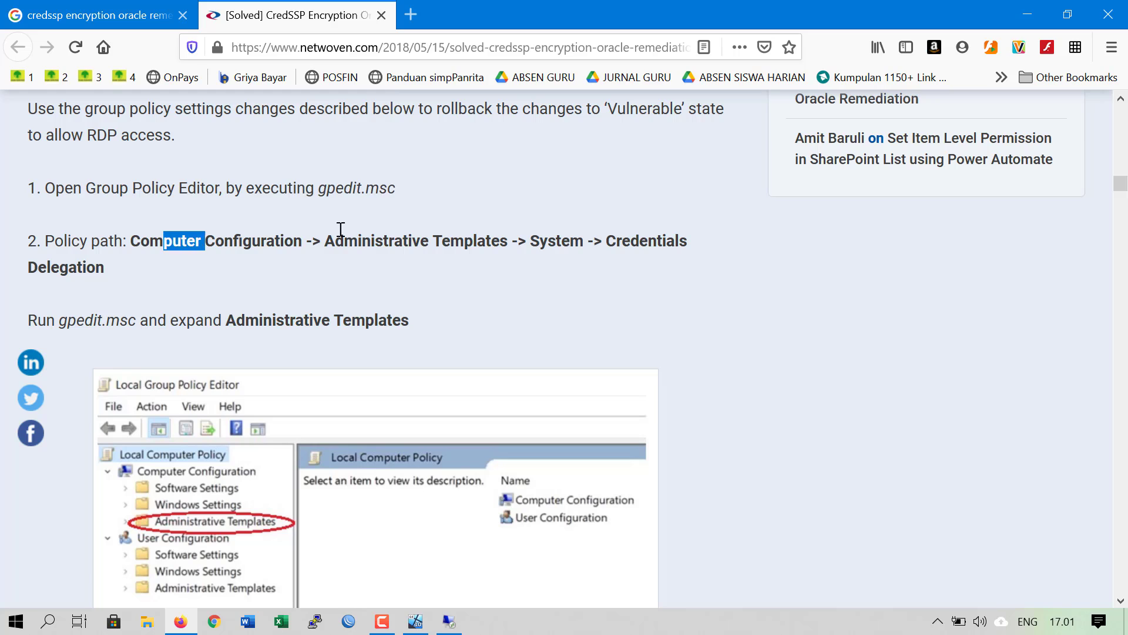
{"action": "left_click", "coordinate": [353, 230]}
Bring the Windows10 VM forward and try running gpedit from the Win+R prompt
{"action": "mouse_move", "coordinate": [453, 624]}
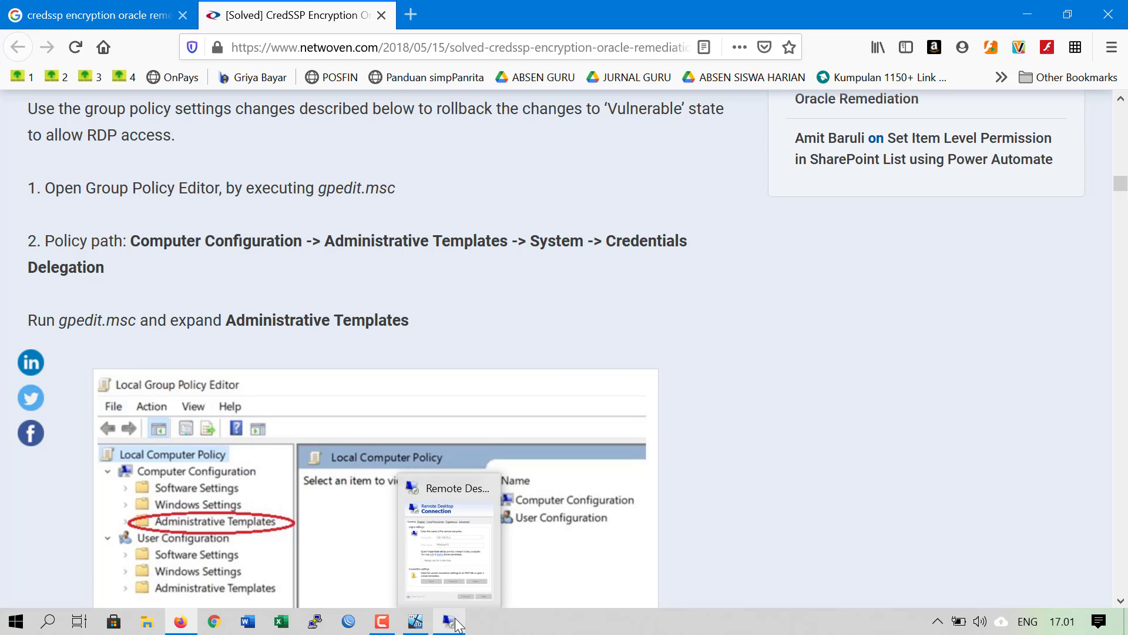
{"action": "left_click", "coordinate": [416, 621]}
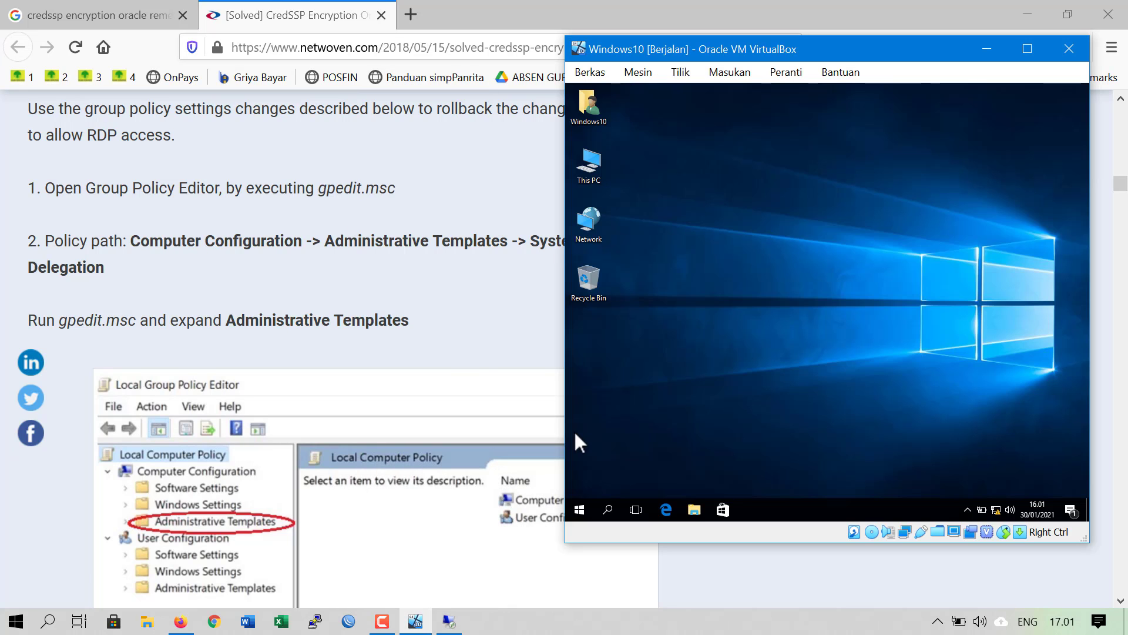
{"action": "key", "text": "super+r"}
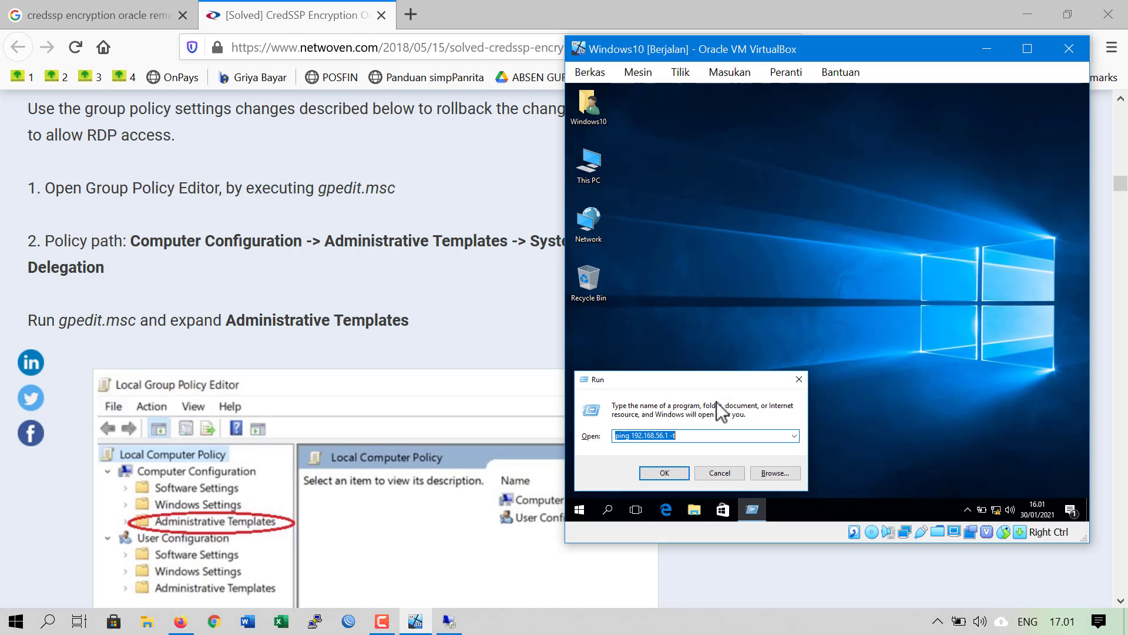
{"action": "type", "text": "gpde"}
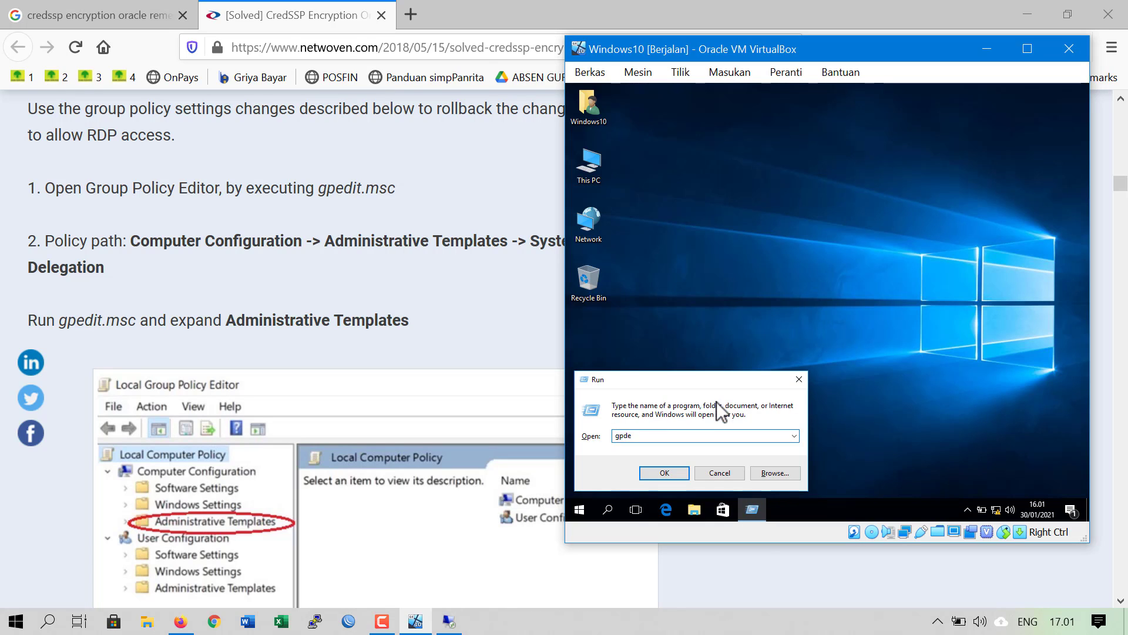
{"action": "key", "text": "BackSpace"}
{"action": "key", "text": "BackSpace"}
{"action": "type", "text": "edit"}
{"action": "key", "text": "Return"}
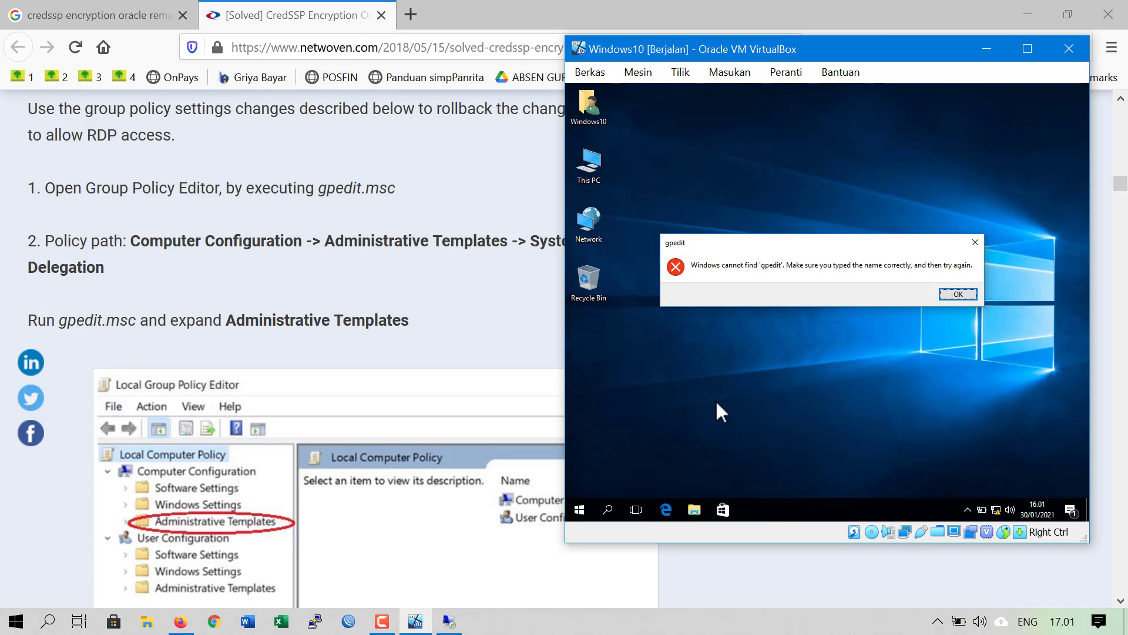
Dismiss the cannot-find gpedit error and return to the end of the Run command text
{"action": "left_click", "coordinate": [955, 294]}
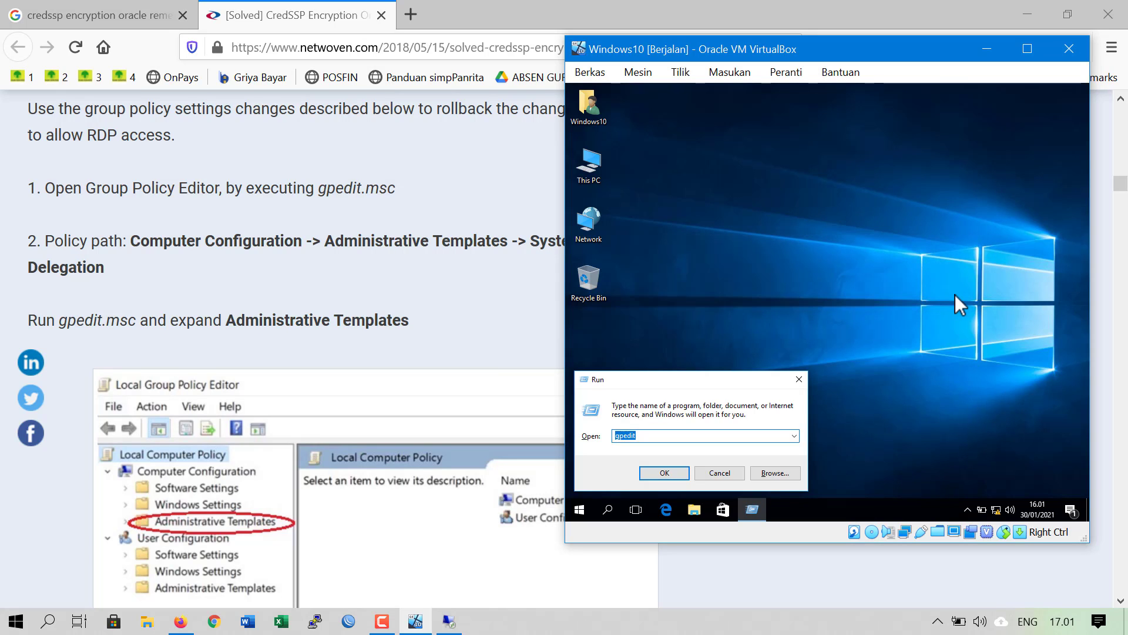
{"action": "left_click_drag", "start_coordinate": [721, 53], "coordinate": [746, 48]}
{"action": "key", "text": "End"}
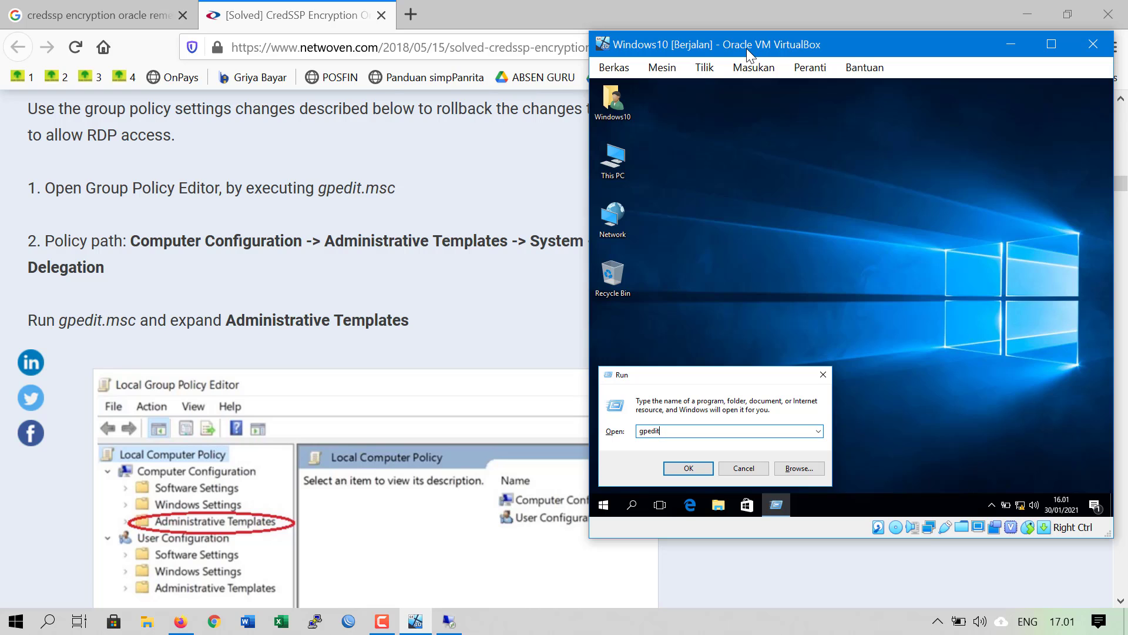
Run gpedit.msc in the VM and drill down through Administrative Templates > System to Credentials Delegation's ten settings
{"action": "type", "text": ".msc"}
{"action": "key", "text": "Return"}
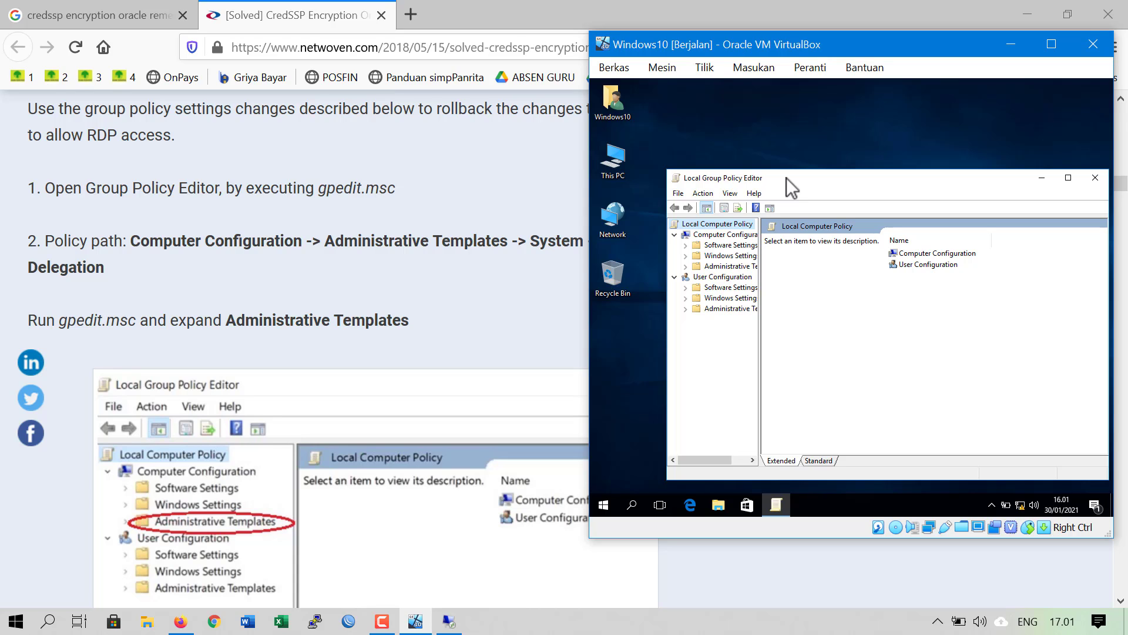
{"action": "left_click", "coordinate": [731, 235]}
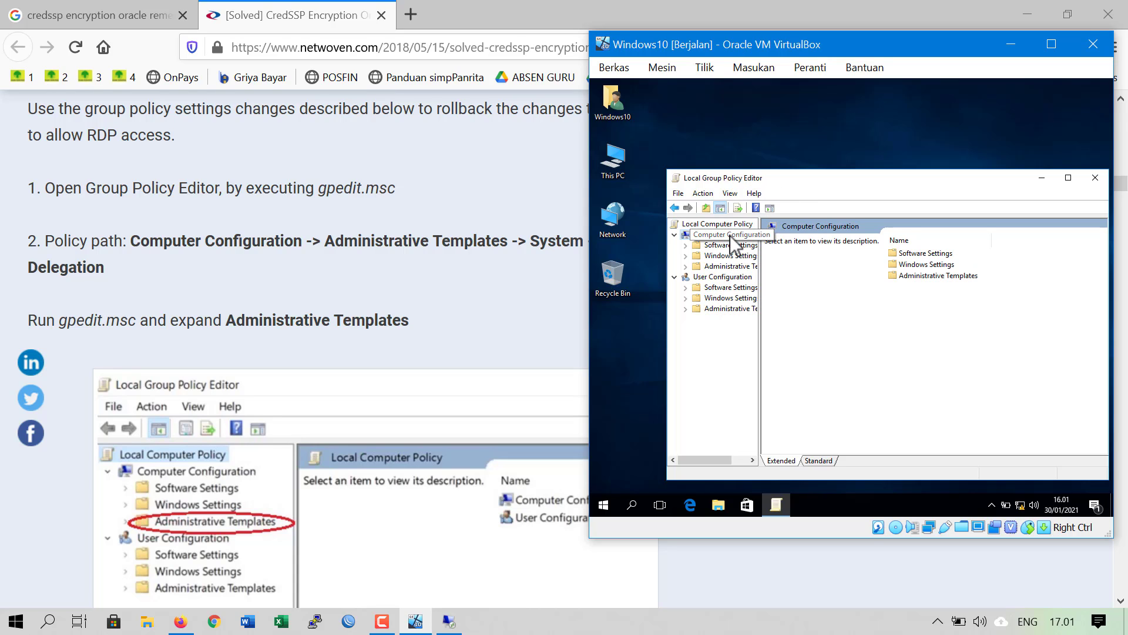
{"action": "left_click", "coordinate": [722, 267]}
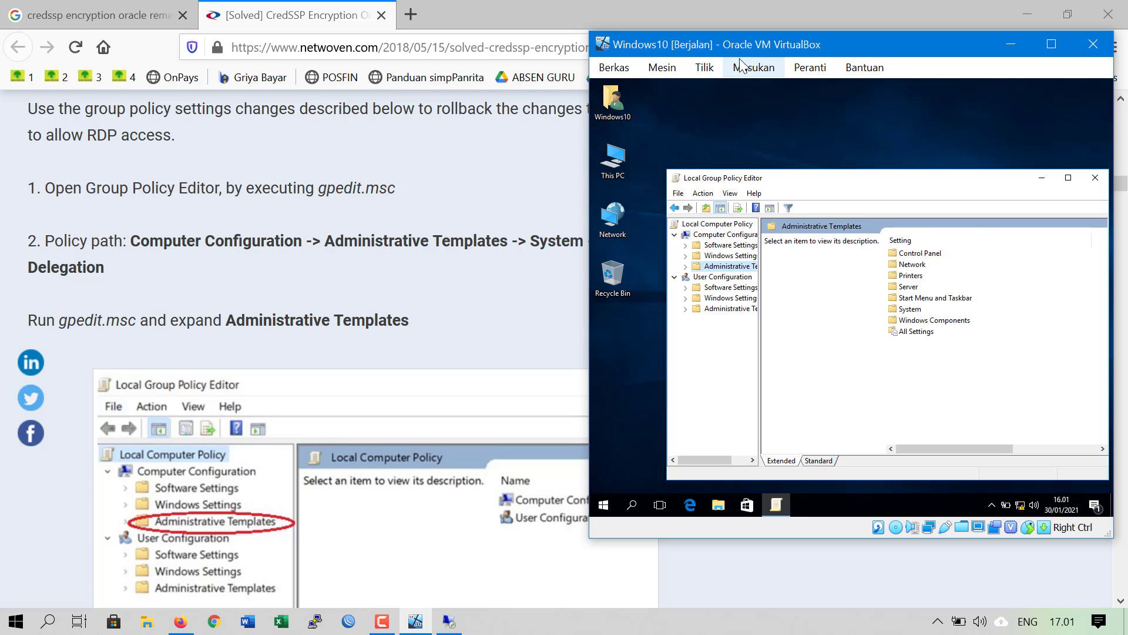
{"action": "left_click_drag", "start_coordinate": [749, 46], "coordinate": [657, 37]}
{"action": "double_click", "coordinate": [630, 260]}
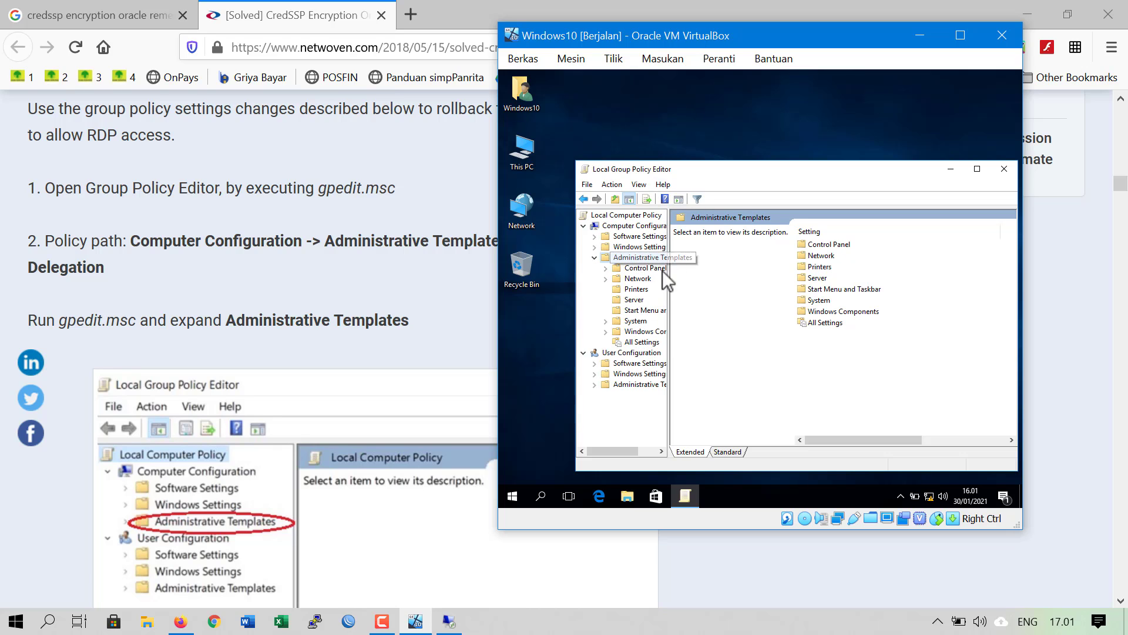
{"action": "left_click", "coordinate": [636, 321]}
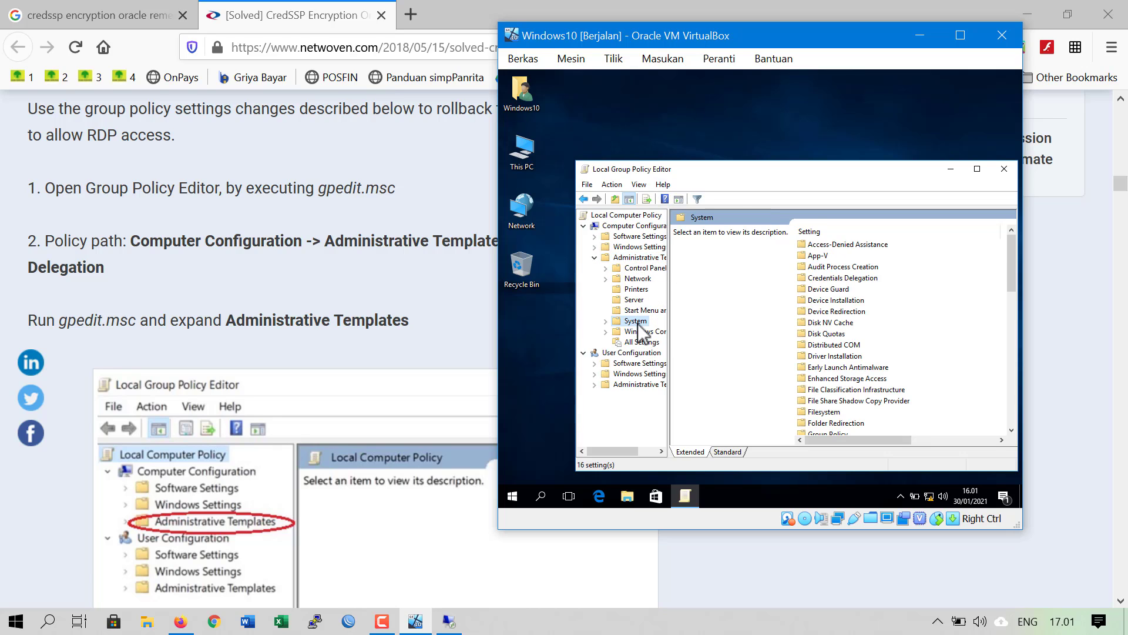
{"action": "double_click", "coordinate": [827, 280]}
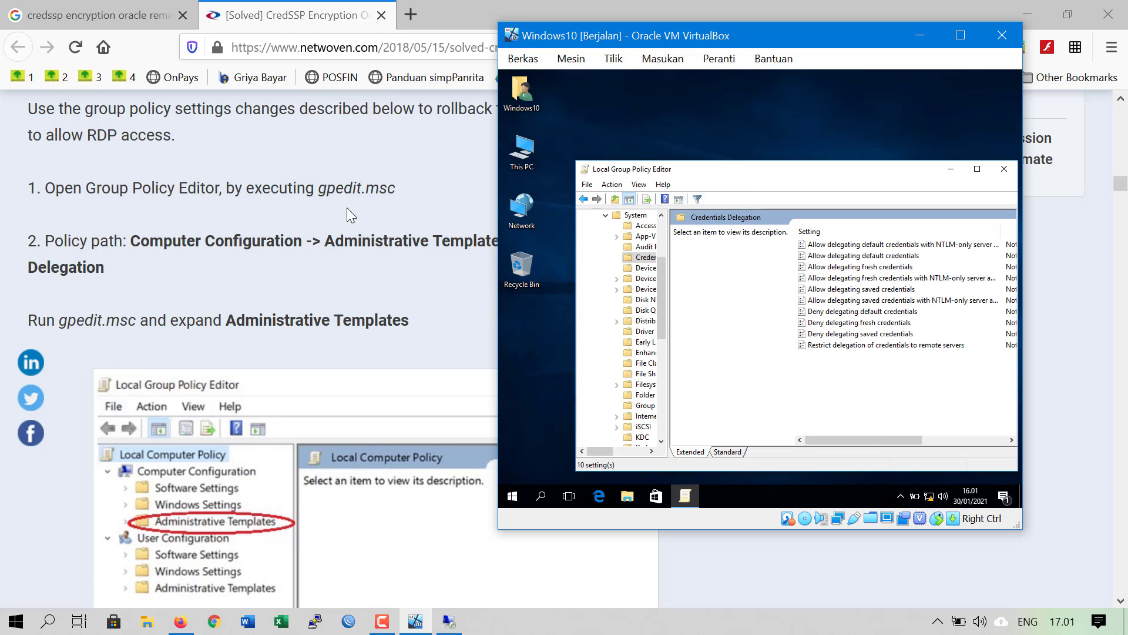
Scroll the CredSSP article in Firefox down to the Edit Encryption Oracle Remediation section
{"action": "left_click", "coordinate": [315, 263]}
{"action": "scroll", "coordinate": [315, 264], "scroll_direction": "down", "scroll_amount": 8}
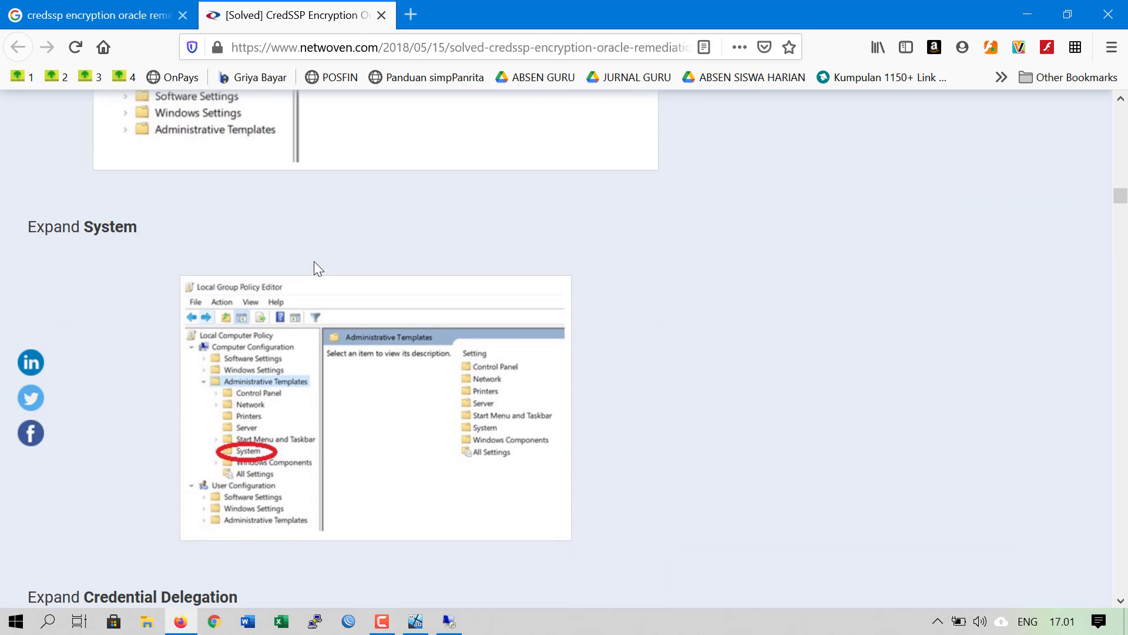
{"action": "scroll", "coordinate": [315, 267], "scroll_direction": "down", "scroll_amount": 6}
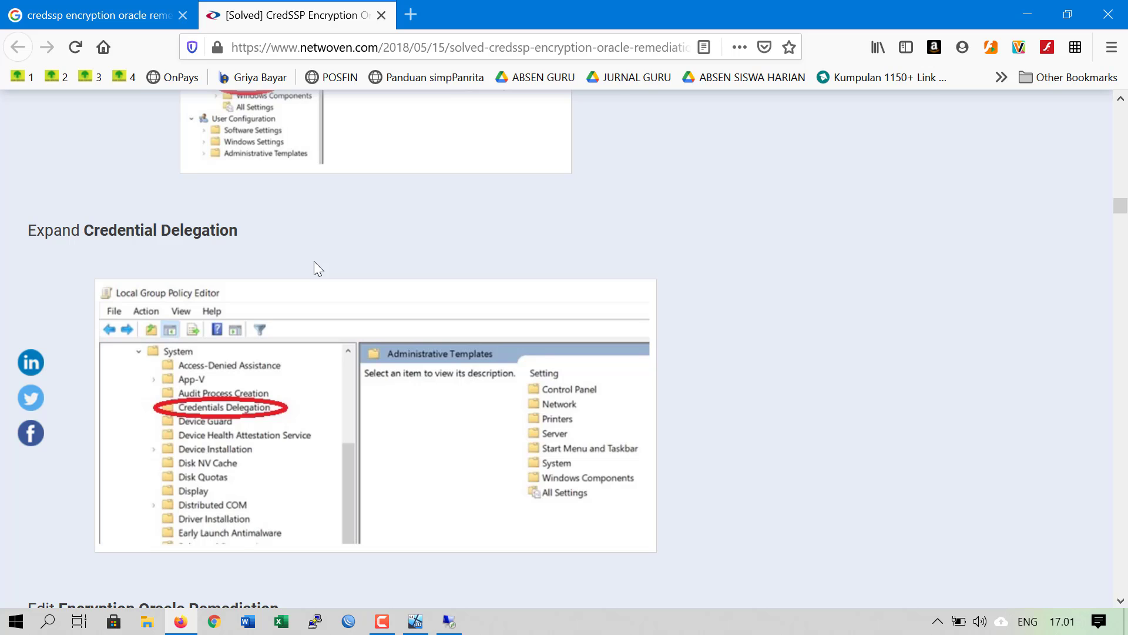
{"action": "scroll", "coordinate": [315, 263], "scroll_direction": "down", "scroll_amount": 8}
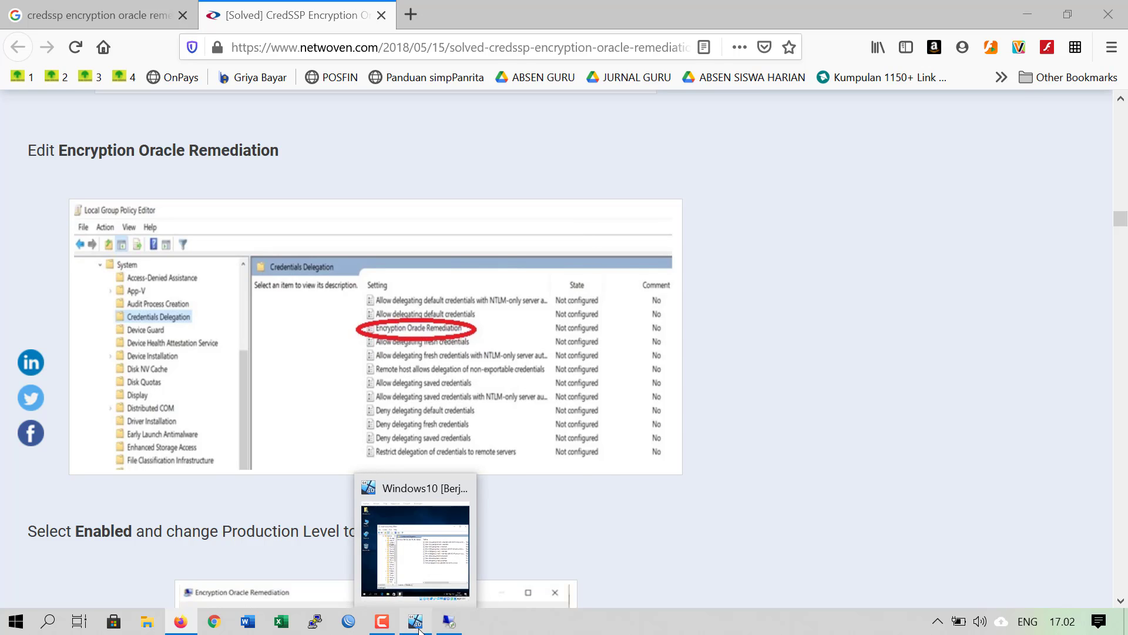
Check the VM's Credentials Delegation settings, which lack Encryption Oracle Remediation, and close the editor
{"action": "left_click", "coordinate": [429, 547]}
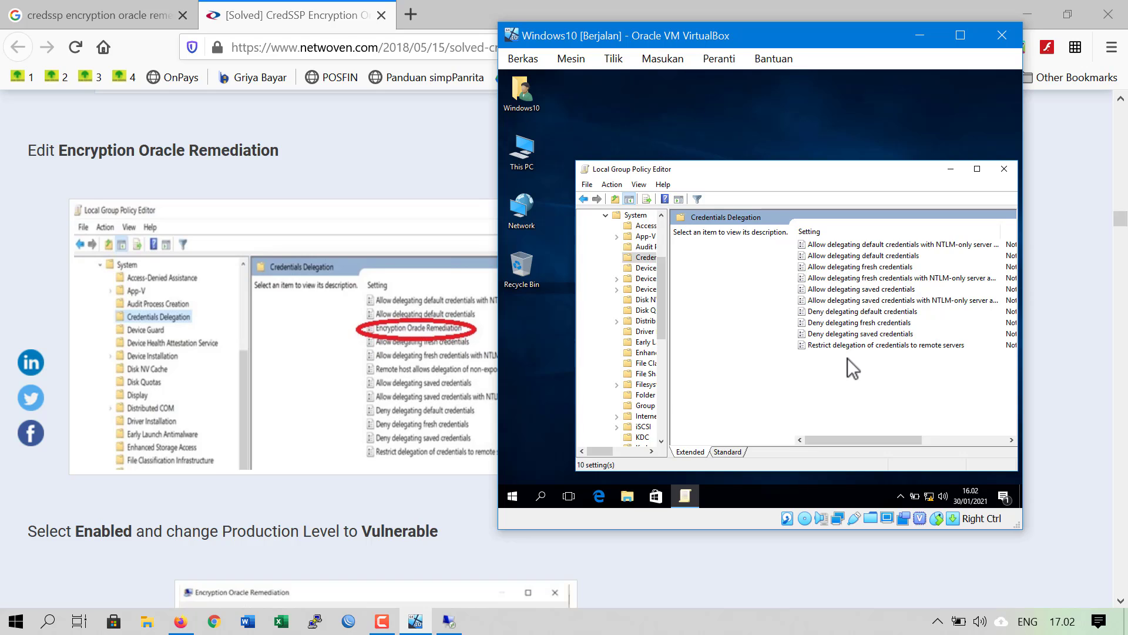
{"action": "left_click_drag", "start_coordinate": [668, 251], "coordinate": [710, 259]}
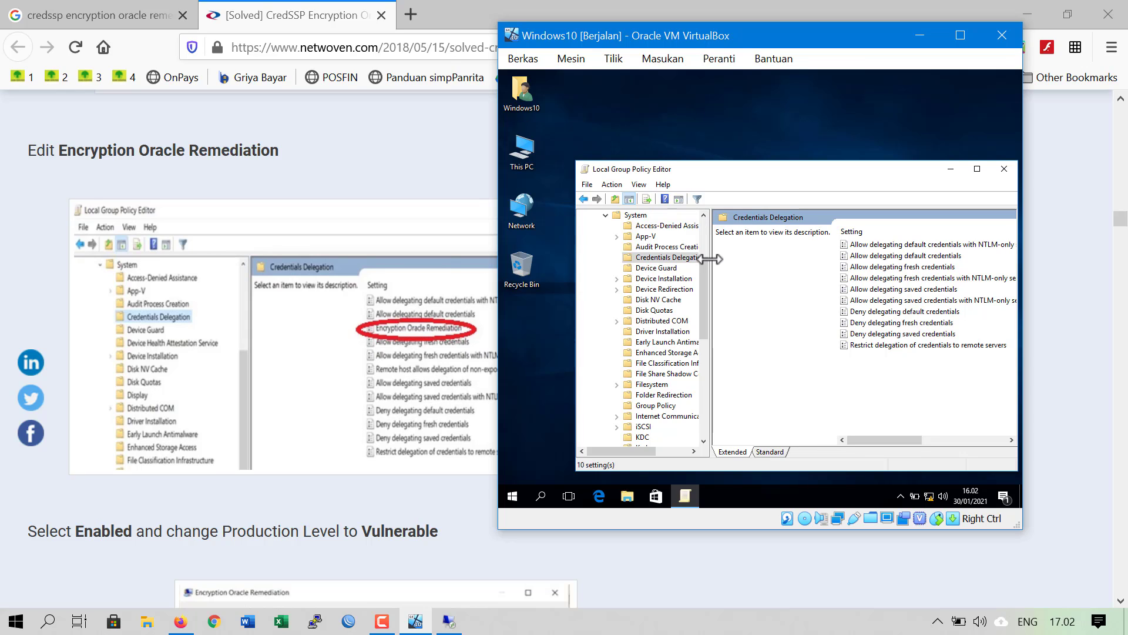
{"action": "left_click_drag", "start_coordinate": [710, 258], "coordinate": [693, 259]}
{"action": "left_click", "coordinate": [605, 626]}
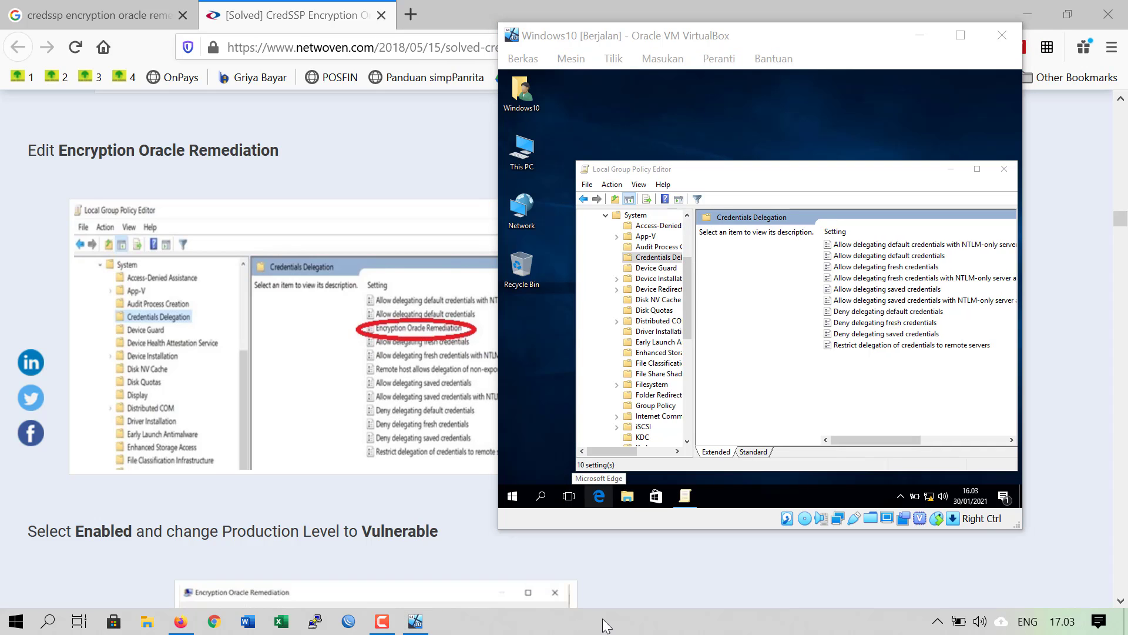
{"action": "left_click", "coordinate": [770, 377]}
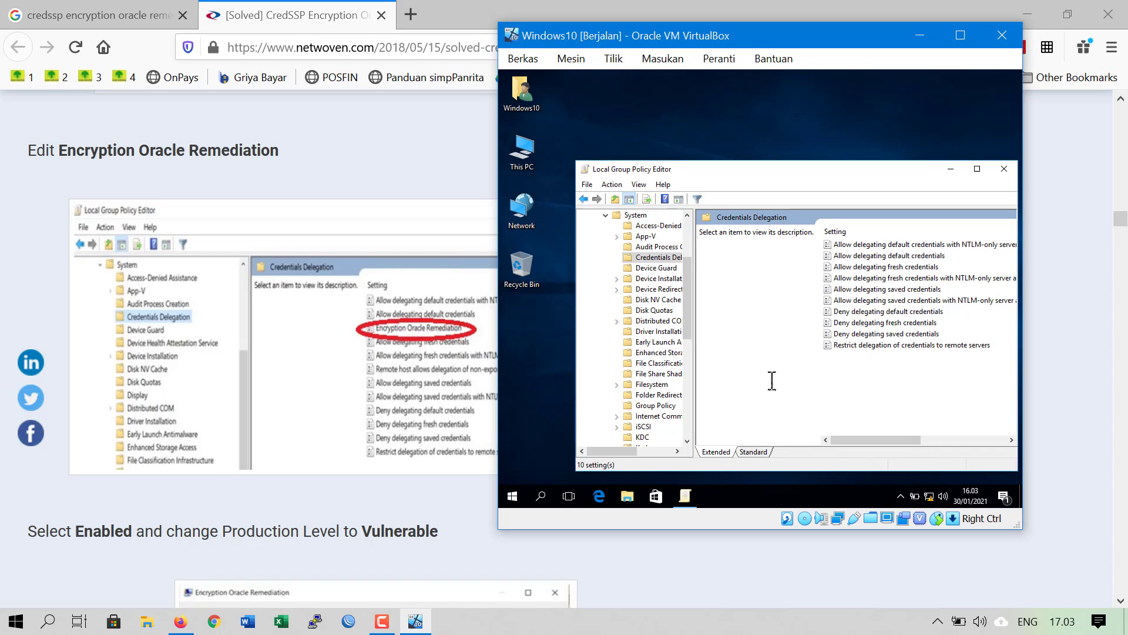
{"action": "left_click", "coordinate": [841, 267]}
{"action": "left_click", "coordinate": [888, 372]}
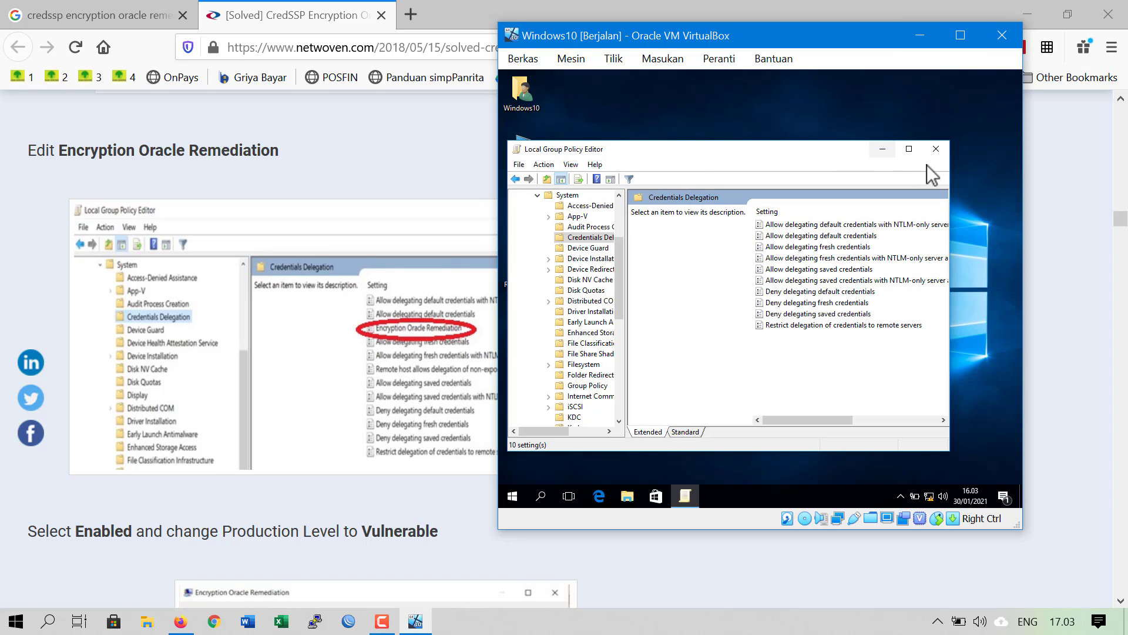
{"action": "left_click", "coordinate": [939, 148]}
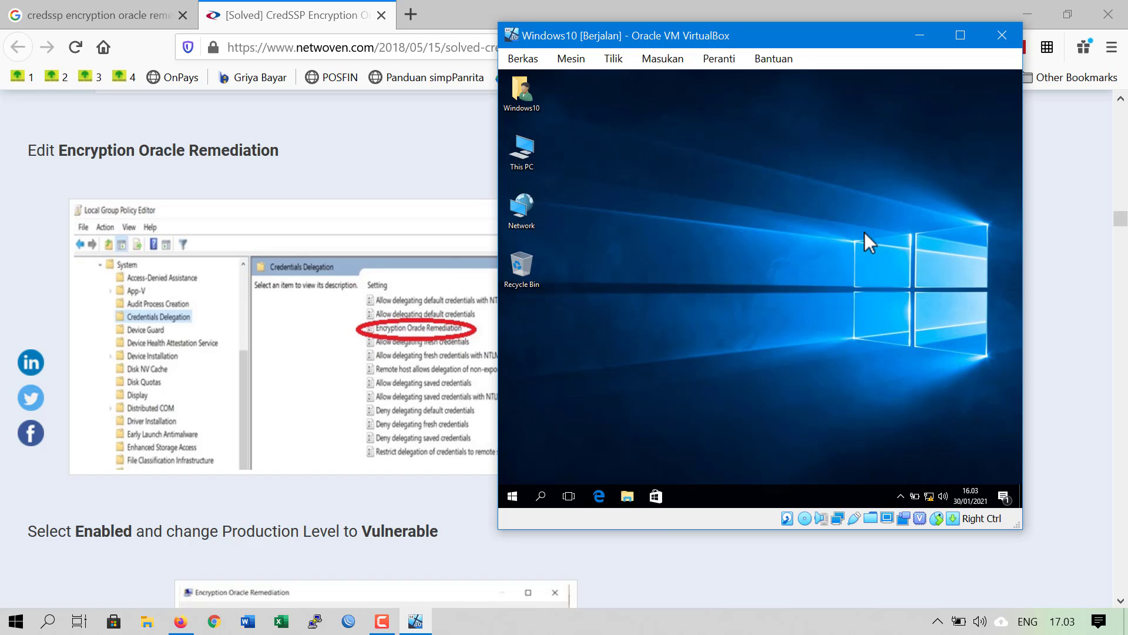
Launch gpedit.msc on the host through the Start button's Run dialog
{"action": "left_click", "coordinate": [492, 621]}
{"action": "right_click", "coordinate": [16, 624]}
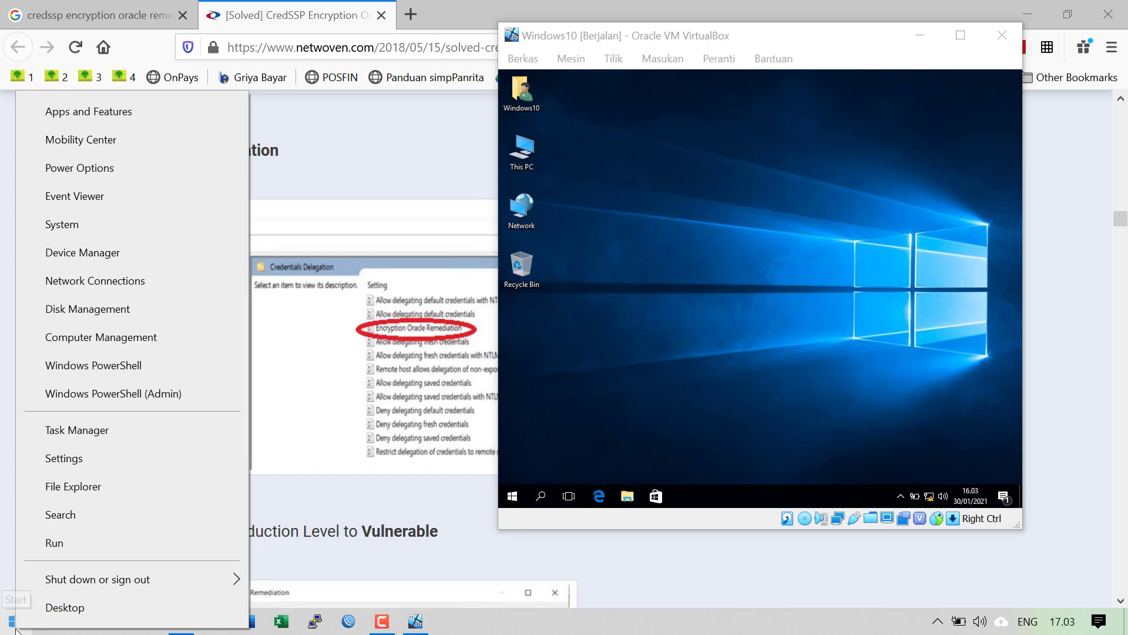
{"action": "left_click", "coordinate": [16, 624]}
{"action": "right_click", "coordinate": [16, 623]}
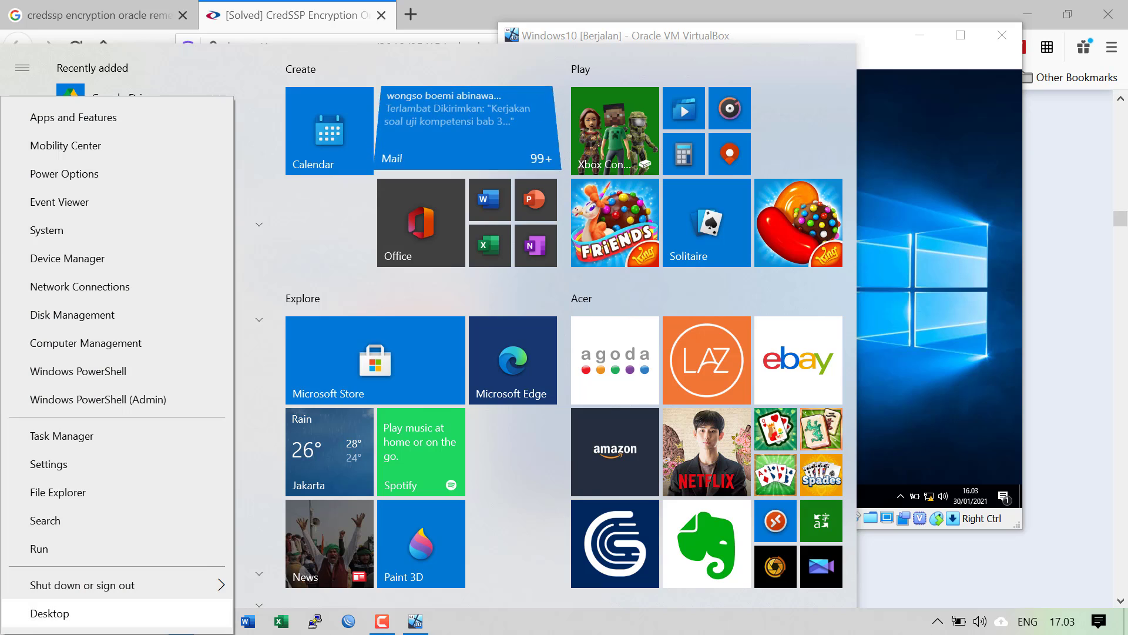
{"action": "left_click", "coordinate": [76, 547]}
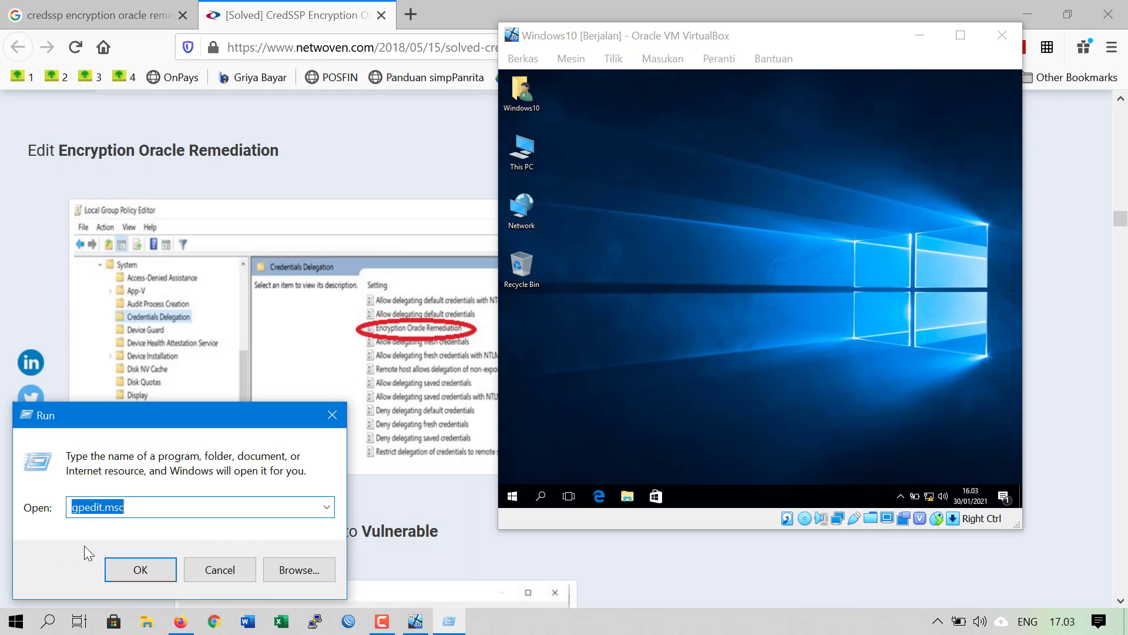
{"action": "left_click", "coordinate": [159, 508]}
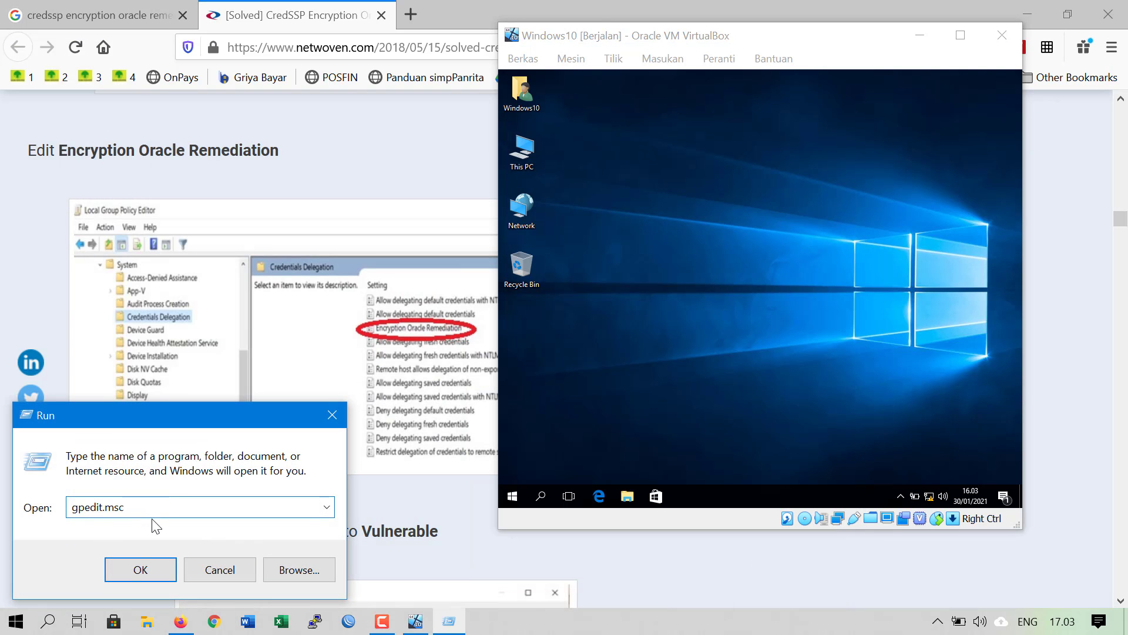
{"action": "left_click", "coordinate": [125, 571]}
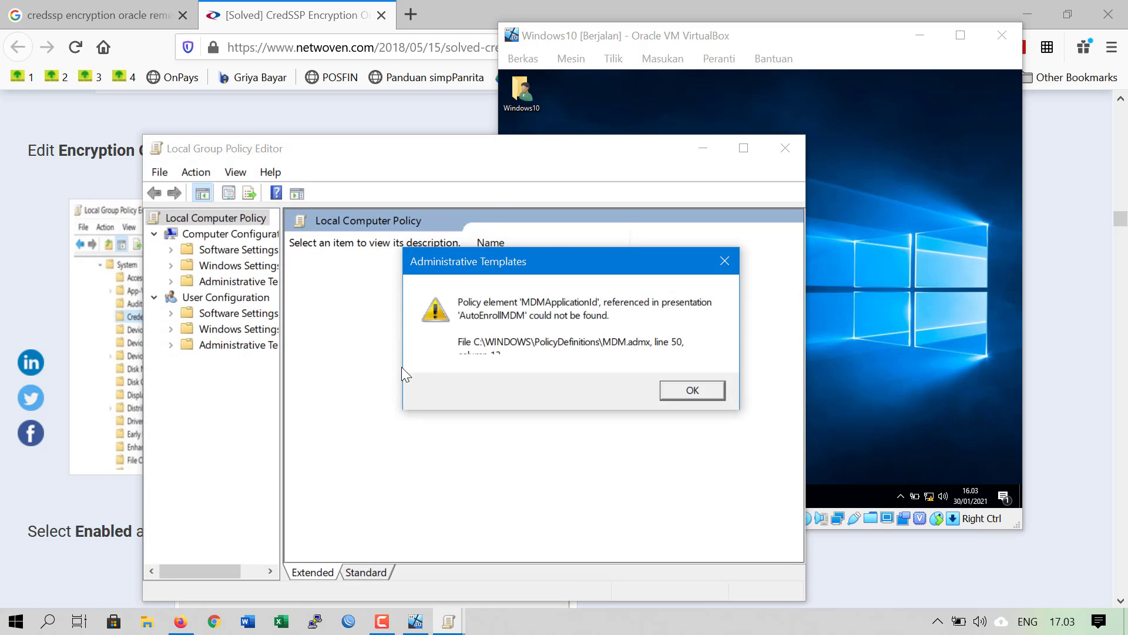
Dismiss the four Administrative Templates warnings, including the MDM and WindowsUpdate.admx ones
{"action": "left_click", "coordinate": [685, 399]}
{"action": "left_click", "coordinate": [693, 395]}
{"action": "left_click", "coordinate": [703, 388]}
{"action": "left_click", "coordinate": [705, 400]}
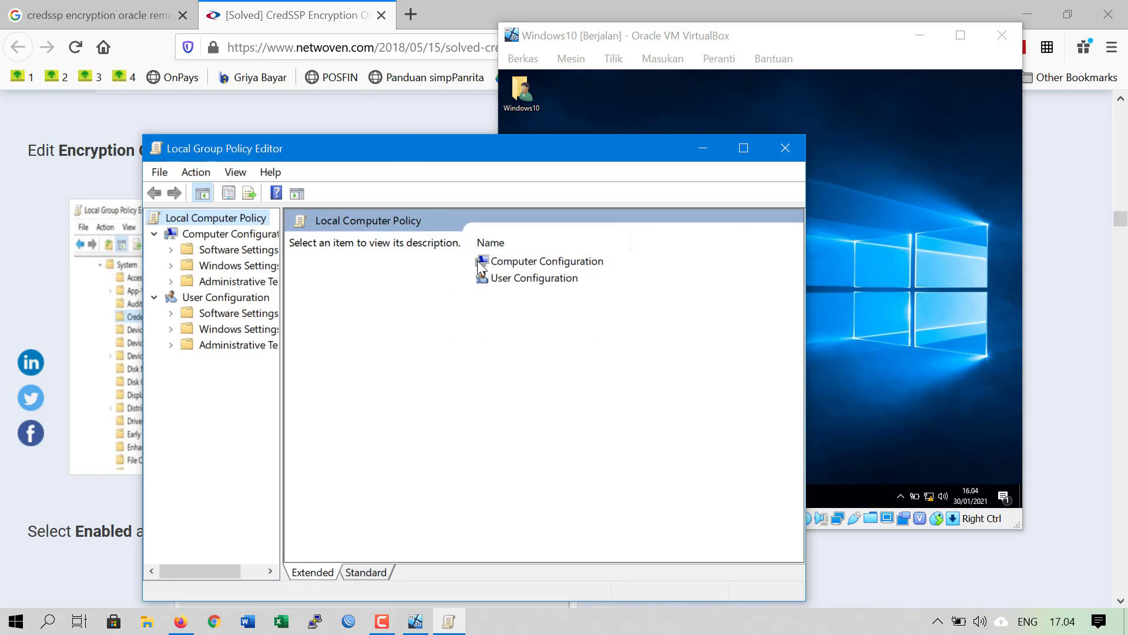
Open the host's System > Credentials Delegation folder and select Encryption Oracle Remediation to show its description
{"action": "left_click_drag", "start_coordinate": [394, 150], "coordinate": [438, 94]}
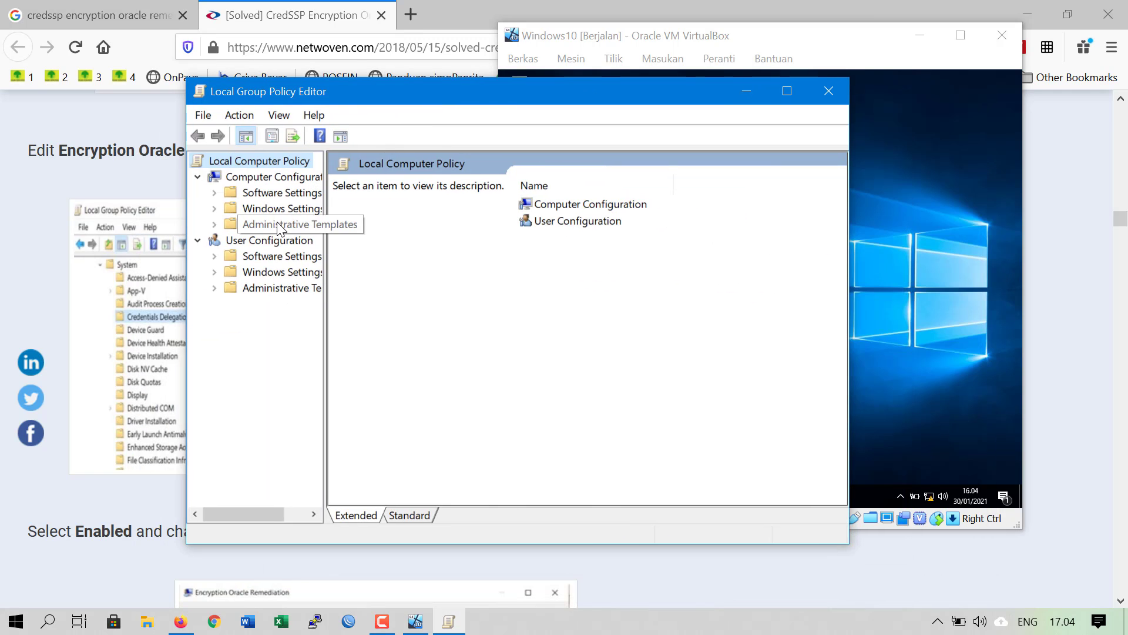
{"action": "left_click", "coordinate": [279, 226]}
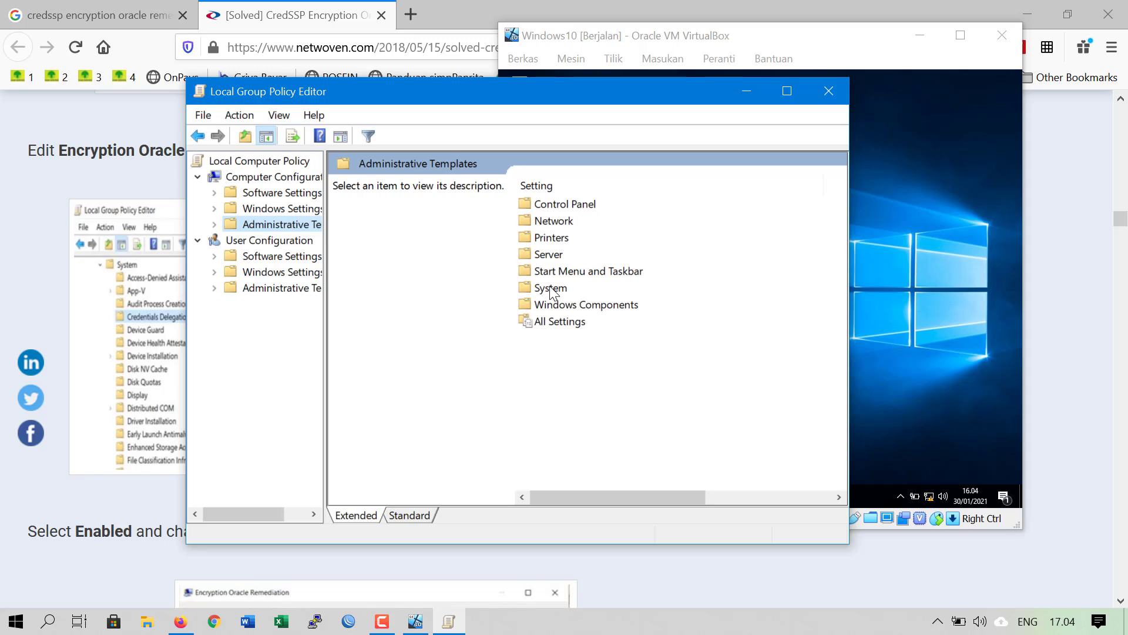
{"action": "double_click", "coordinate": [548, 291]}
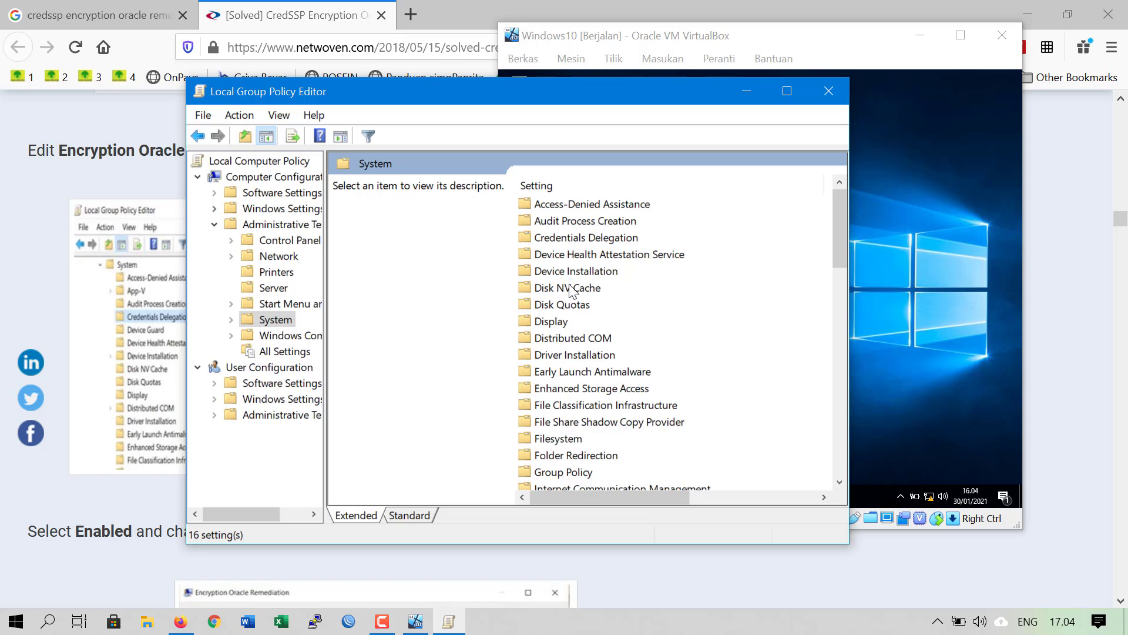
{"action": "double_click", "coordinate": [573, 238]}
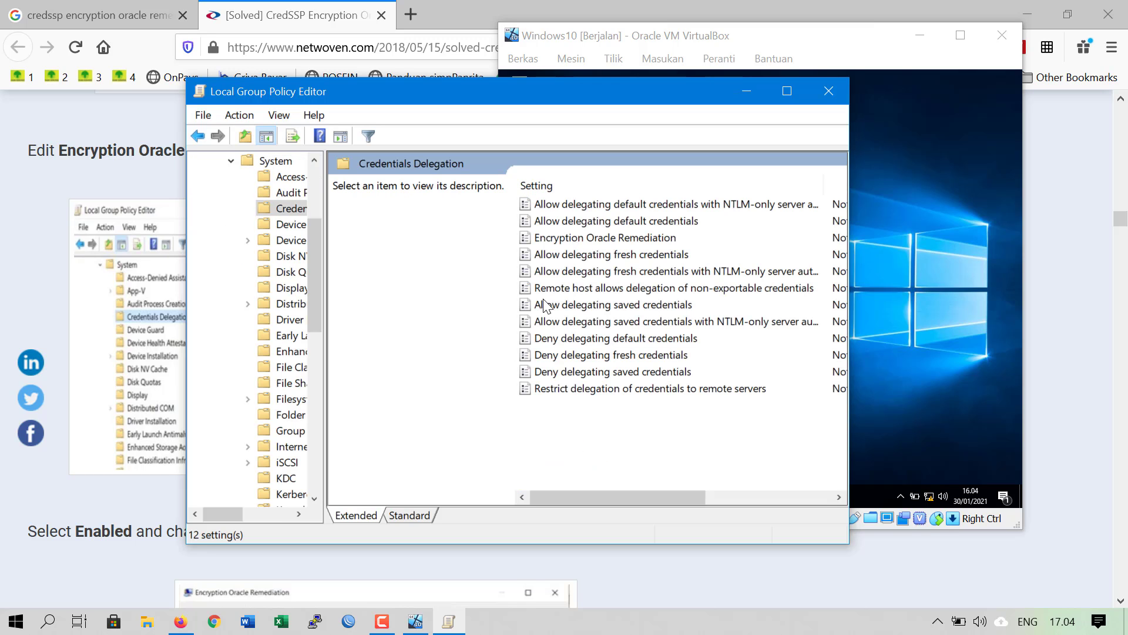
{"action": "left_click", "coordinate": [585, 238]}
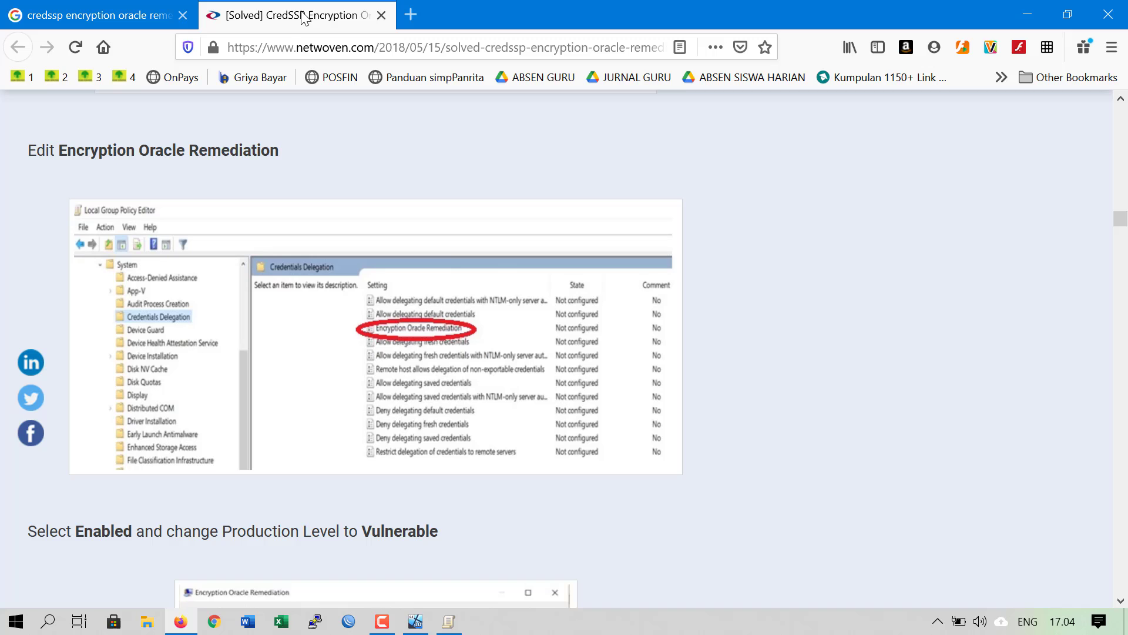
Compare the policy with the CredSSP article in Firefox, then return to the policy editor
{"action": "left_click", "coordinate": [305, 17]}
{"action": "scroll", "coordinate": [410, 336], "scroll_direction": "down", "scroll_amount": 5}
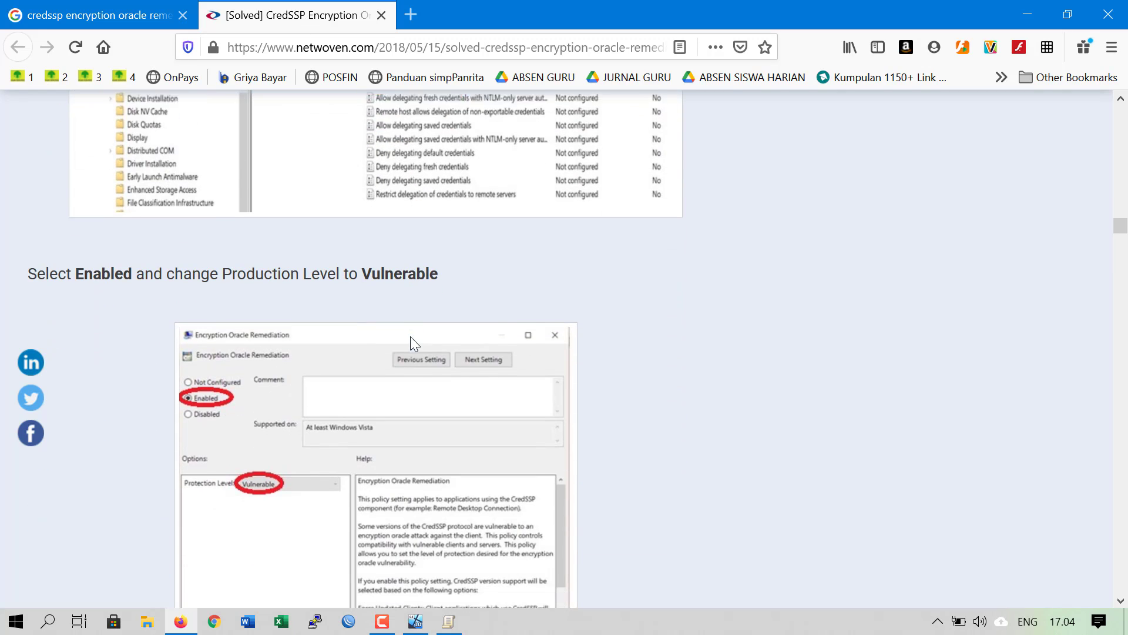
{"action": "scroll", "coordinate": [92, 271], "scroll_direction": "up", "scroll_amount": 2}
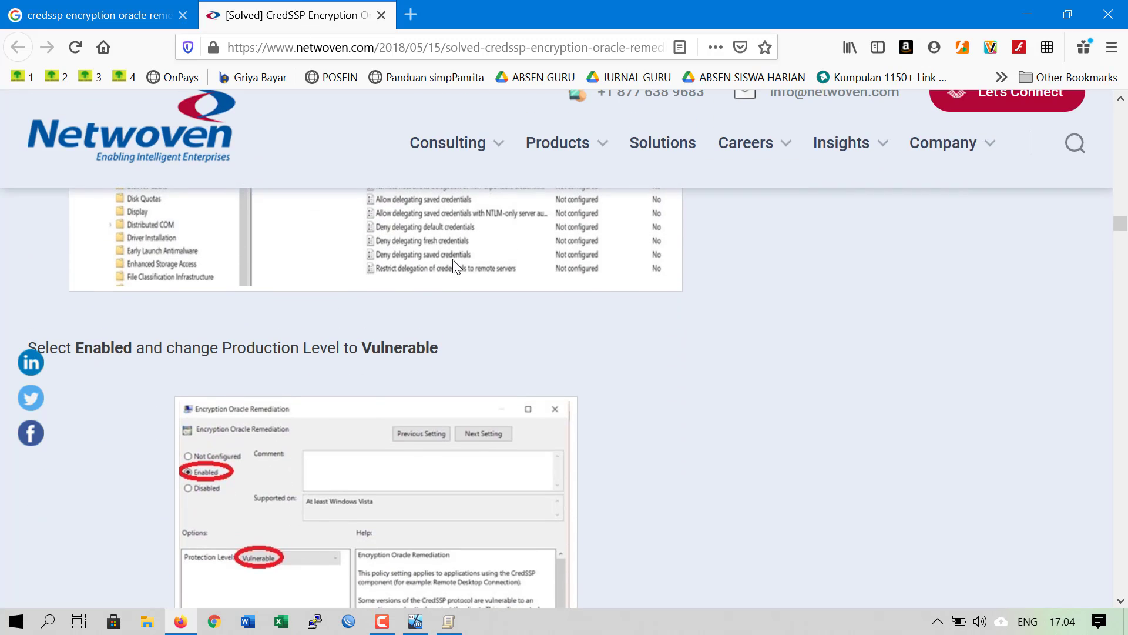
{"action": "scroll", "coordinate": [259, 490], "scroll_direction": "down", "scroll_amount": 2}
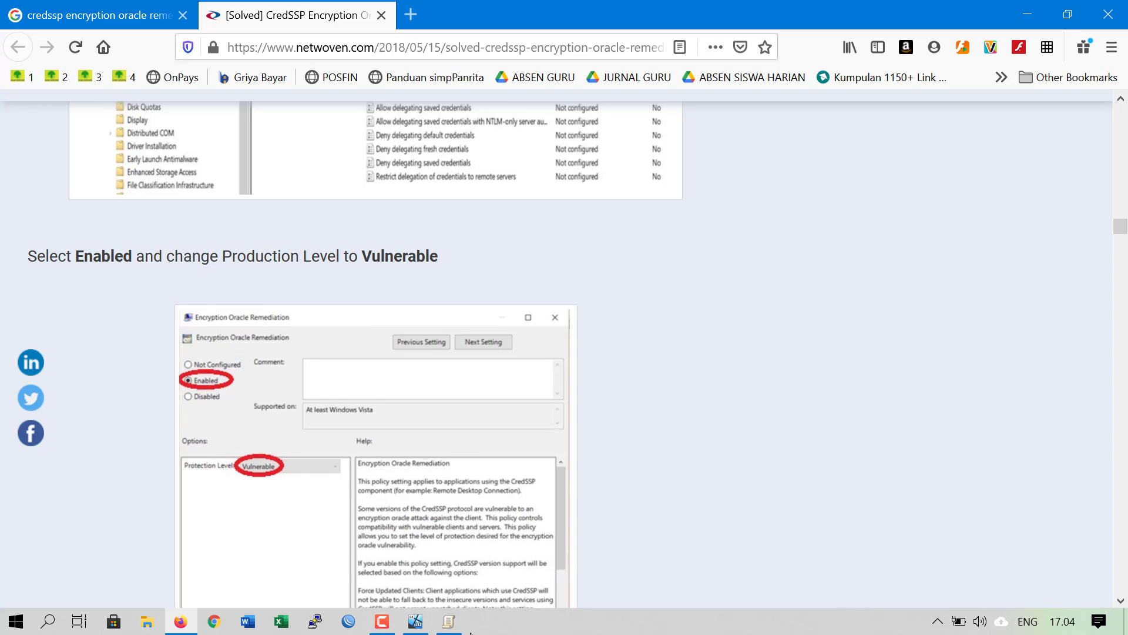
{"action": "left_click", "coordinate": [449, 625]}
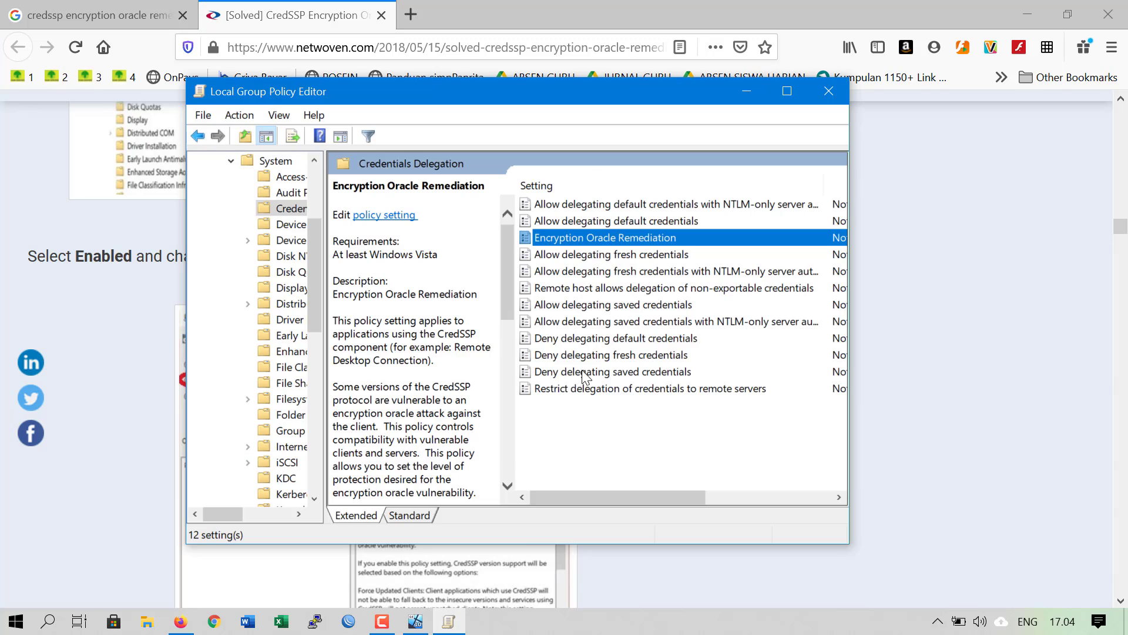
Enable Encryption Oracle Remediation with Protection Level Vulnerable, checking the article before confirming
{"action": "double_click", "coordinate": [559, 237]}
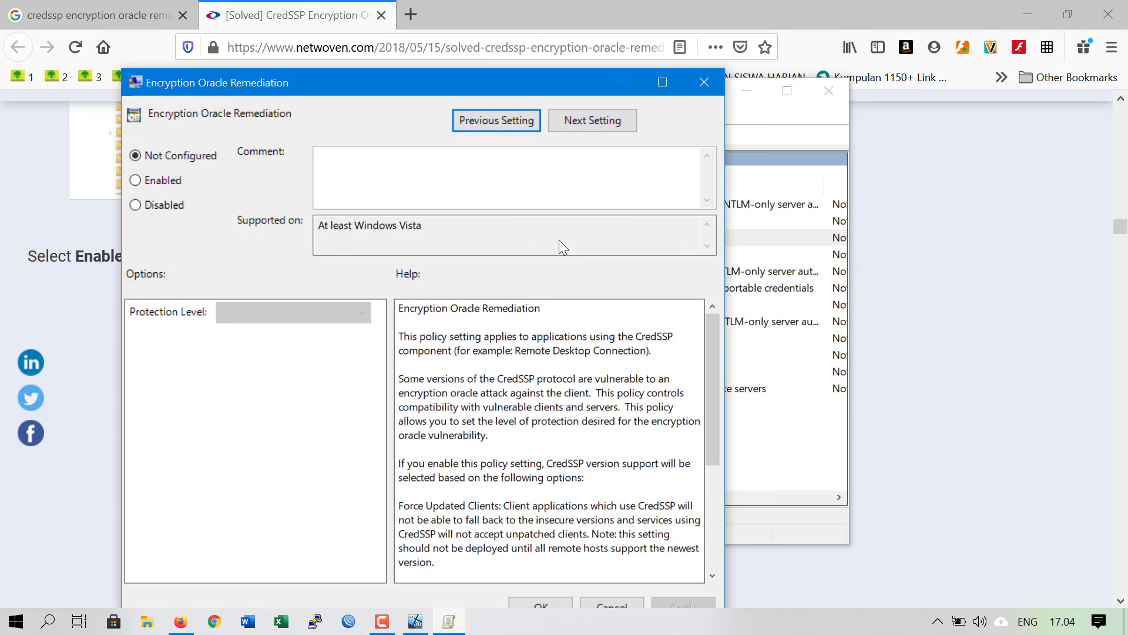
{"action": "left_click", "coordinate": [136, 181]}
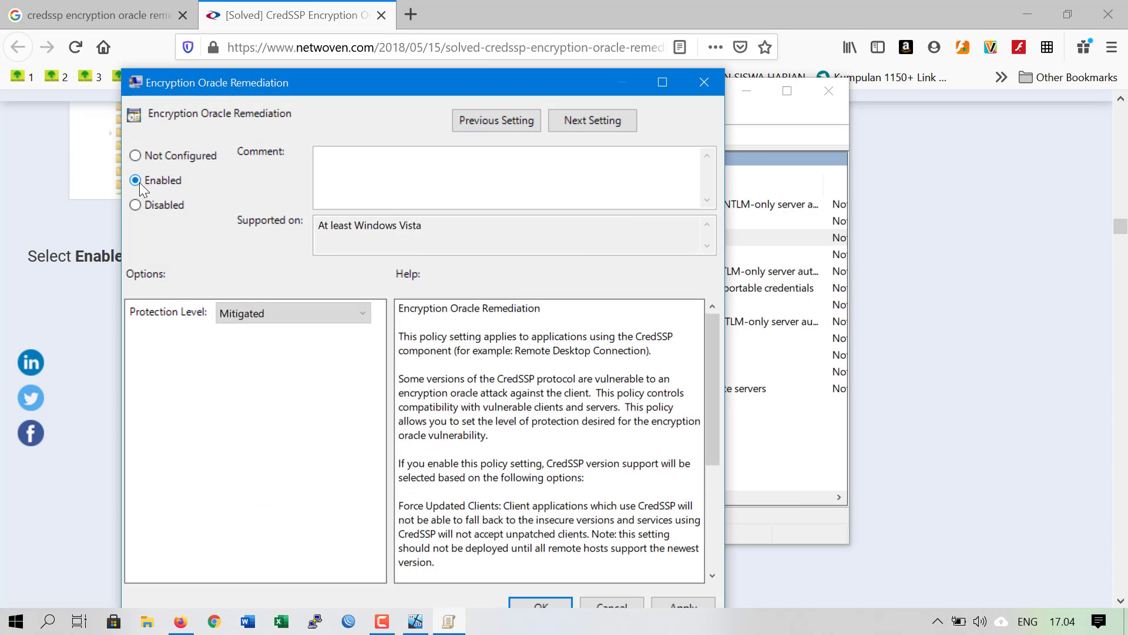
{"action": "left_click", "coordinate": [357, 312]}
{"action": "left_click", "coordinate": [278, 359]}
{"action": "left_click", "coordinate": [894, 457]}
{"action": "scroll", "coordinate": [578, 411], "scroll_direction": "down", "scroll_amount": 5}
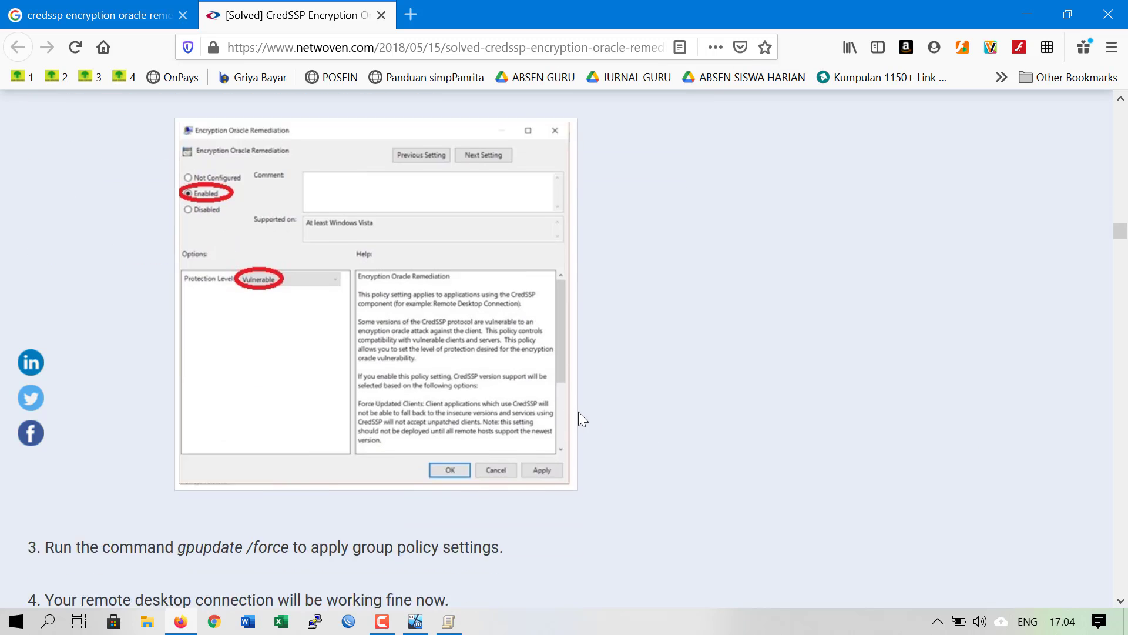
{"action": "scroll", "coordinate": [576, 413], "scroll_direction": "down", "scroll_amount": 5}
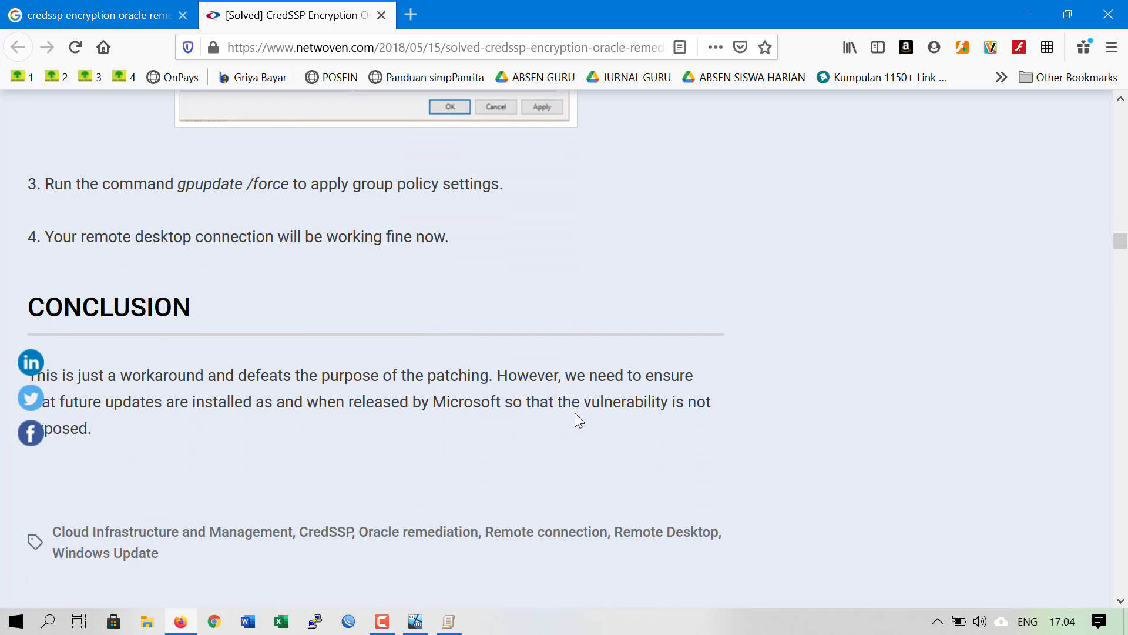
{"action": "scroll", "coordinate": [424, 338], "scroll_direction": "up", "scroll_amount": 5}
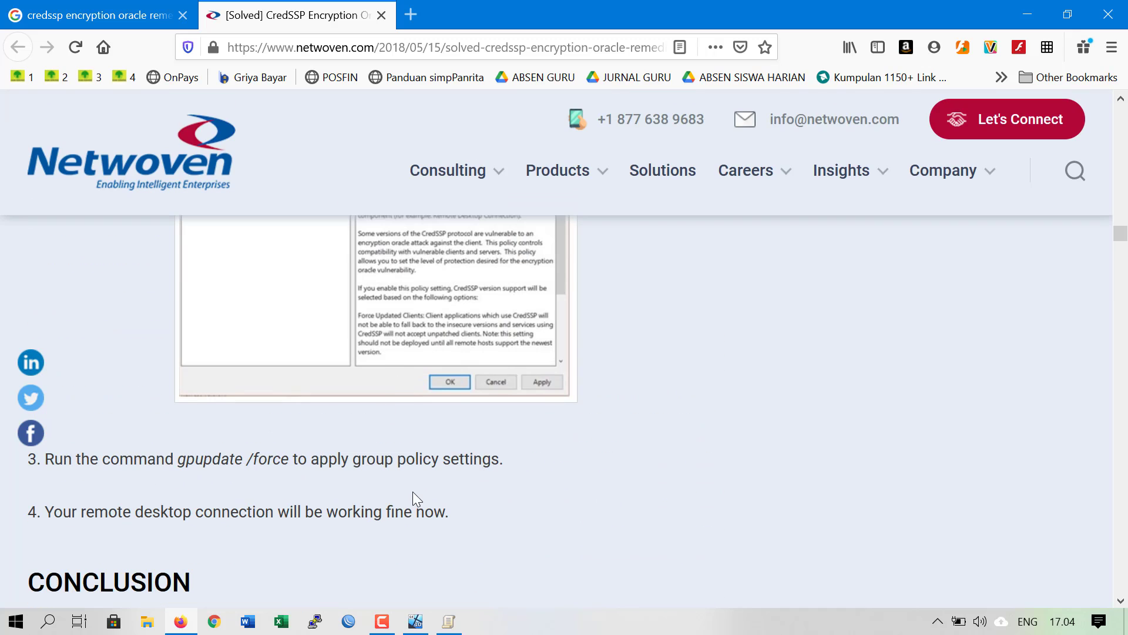
{"action": "left_click", "coordinate": [449, 621]}
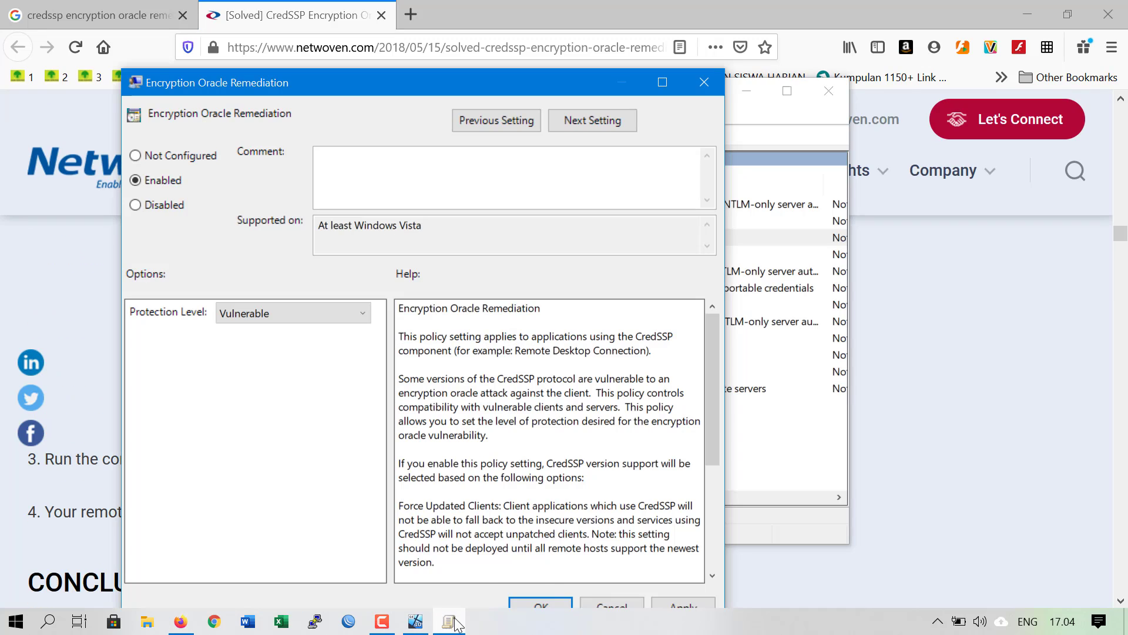
{"action": "left_click", "coordinate": [552, 604]}
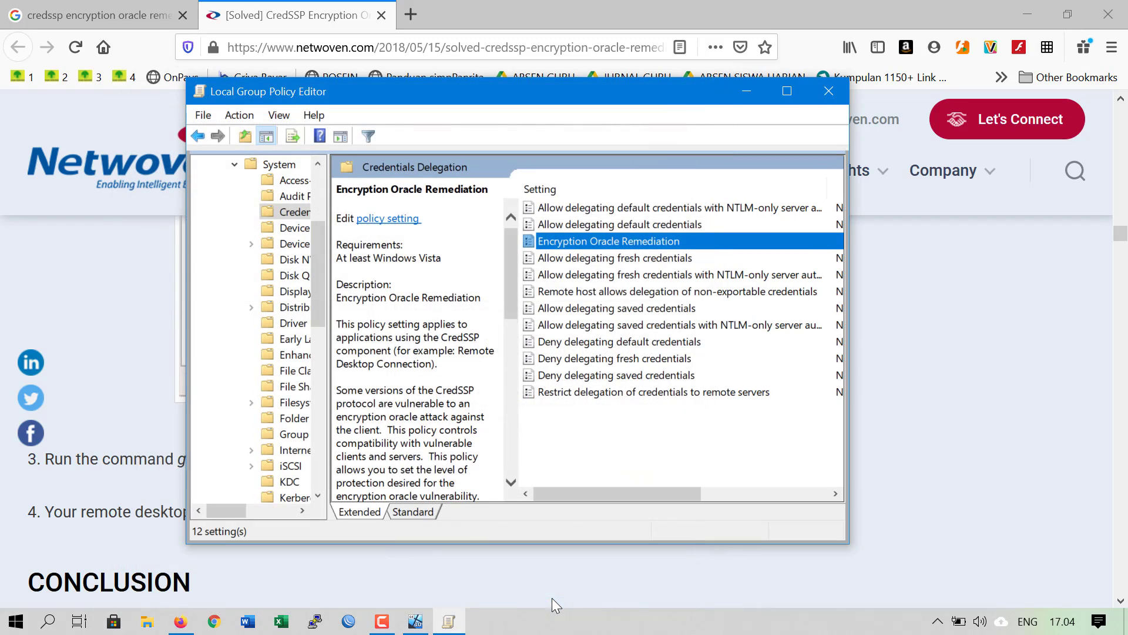
Close the Group Policy Editor, minimize Firefox and shift the VM window to the right
{"action": "left_click", "coordinate": [820, 95]}
{"action": "left_click", "coordinate": [1022, 16]}
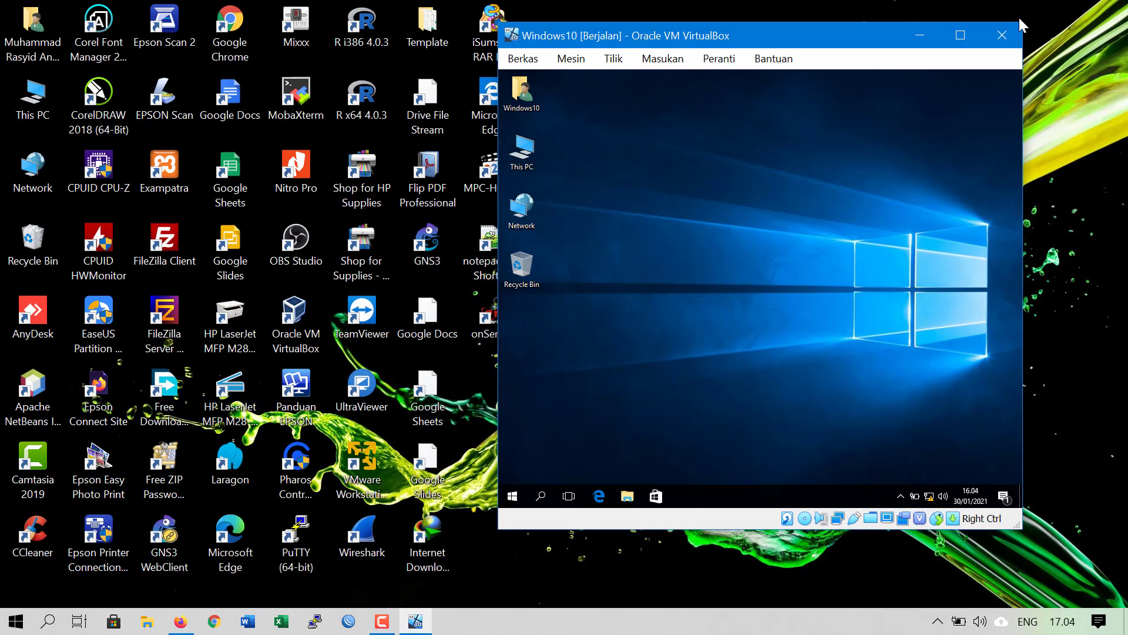
{"action": "left_click_drag", "start_coordinate": [702, 35], "coordinate": [757, 17]}
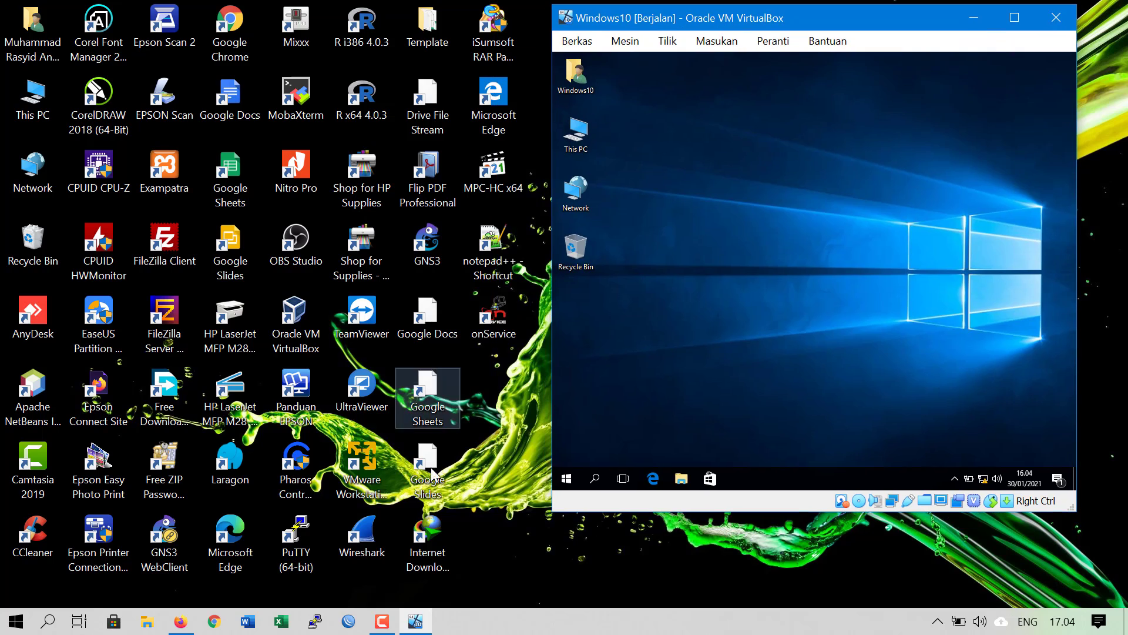
Search 'rmo' to launch Remote Desktop Connection, connect to 192.168.56.2, and dismiss the CredSSP error
{"action": "left_click", "coordinate": [12, 620]}
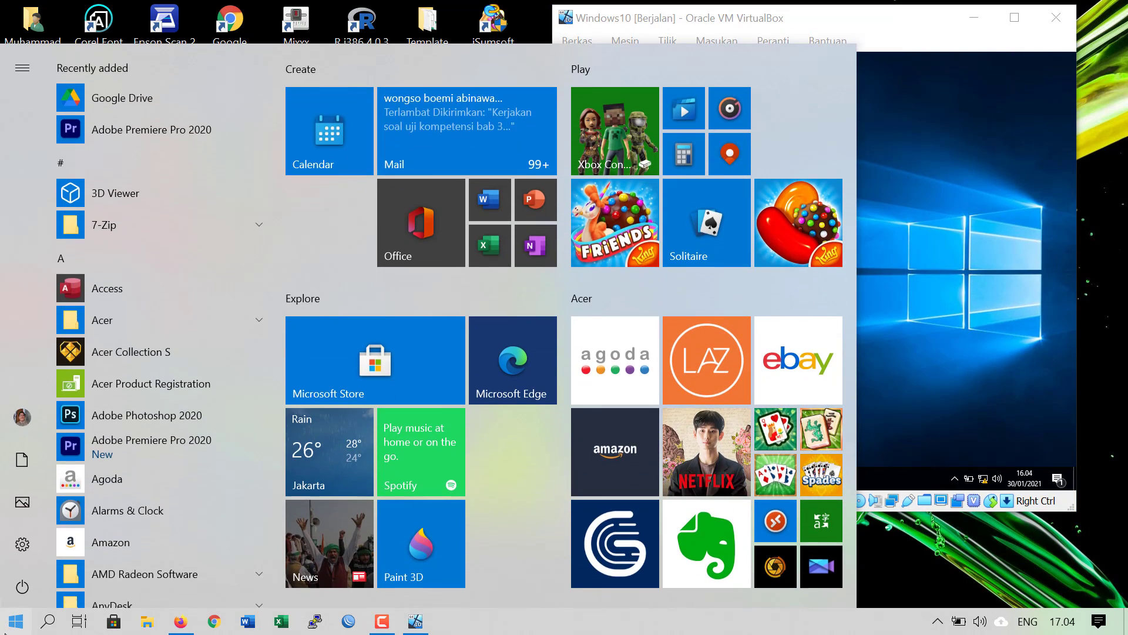
{"action": "type", "text": "rmo"}
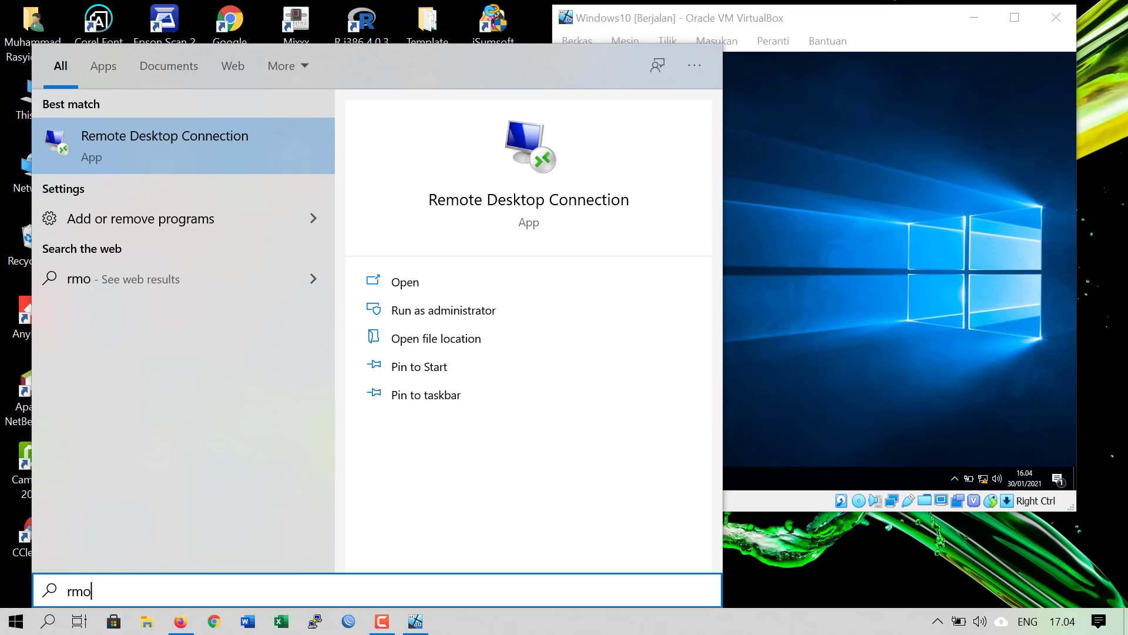
{"action": "left_click", "coordinate": [183, 147]}
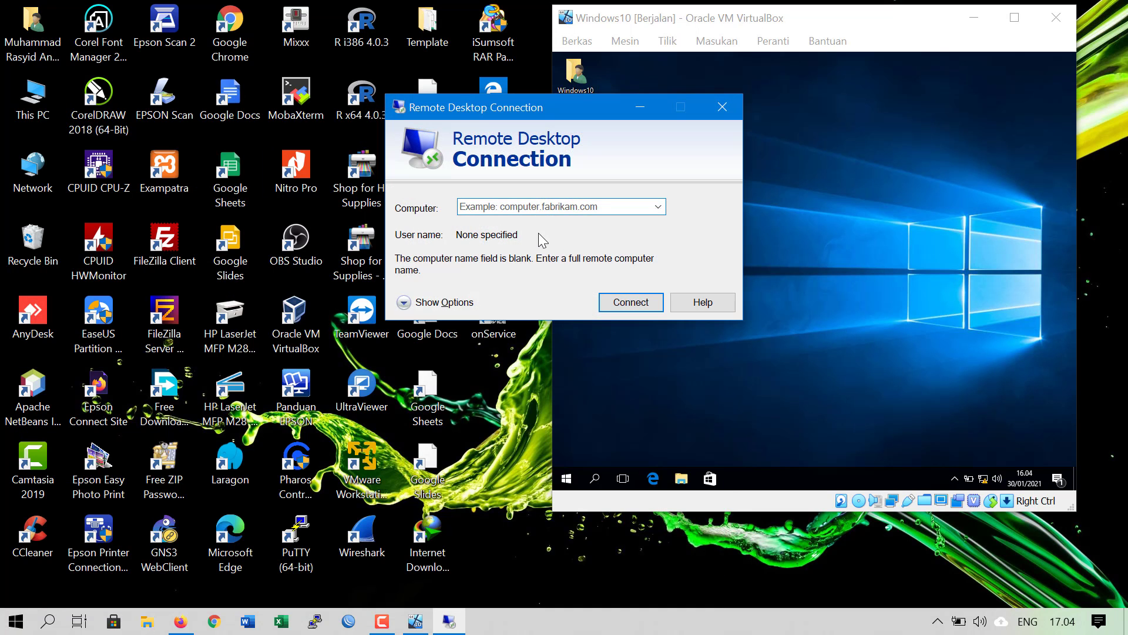
{"action": "type", "text": "192.1"}
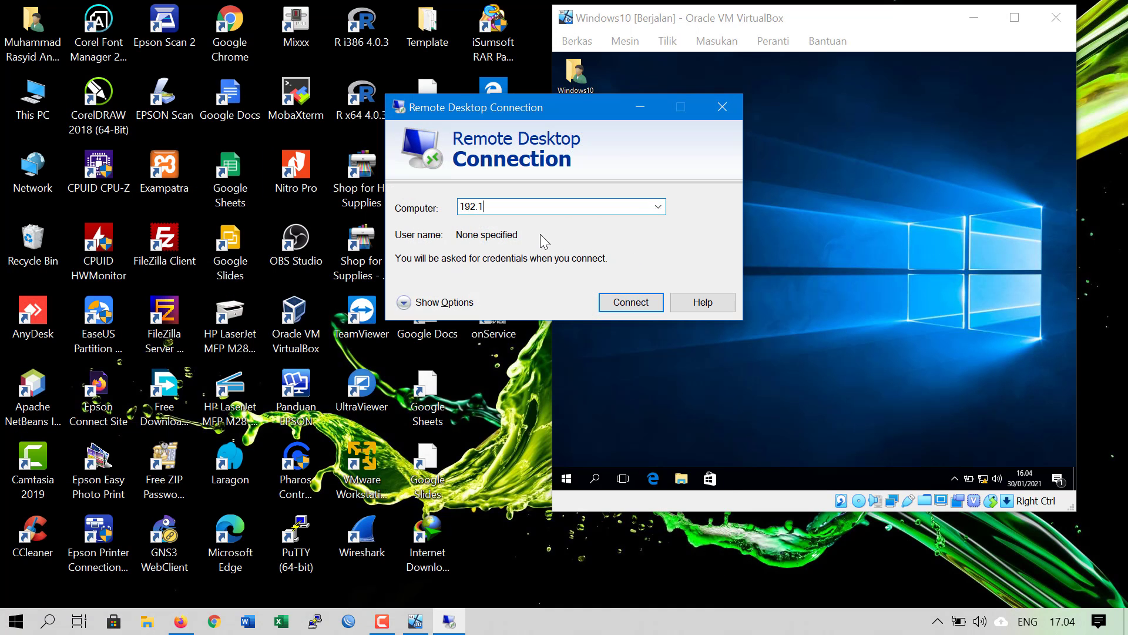
{"action": "type", "text": "68.56.2"}
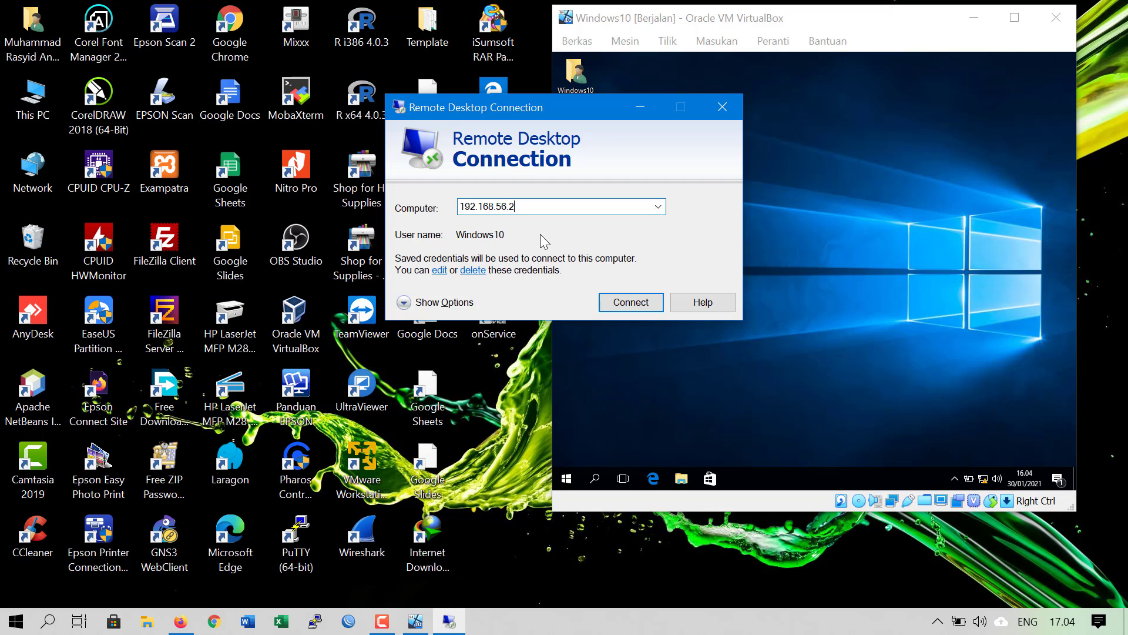
{"action": "key", "text": "Return"}
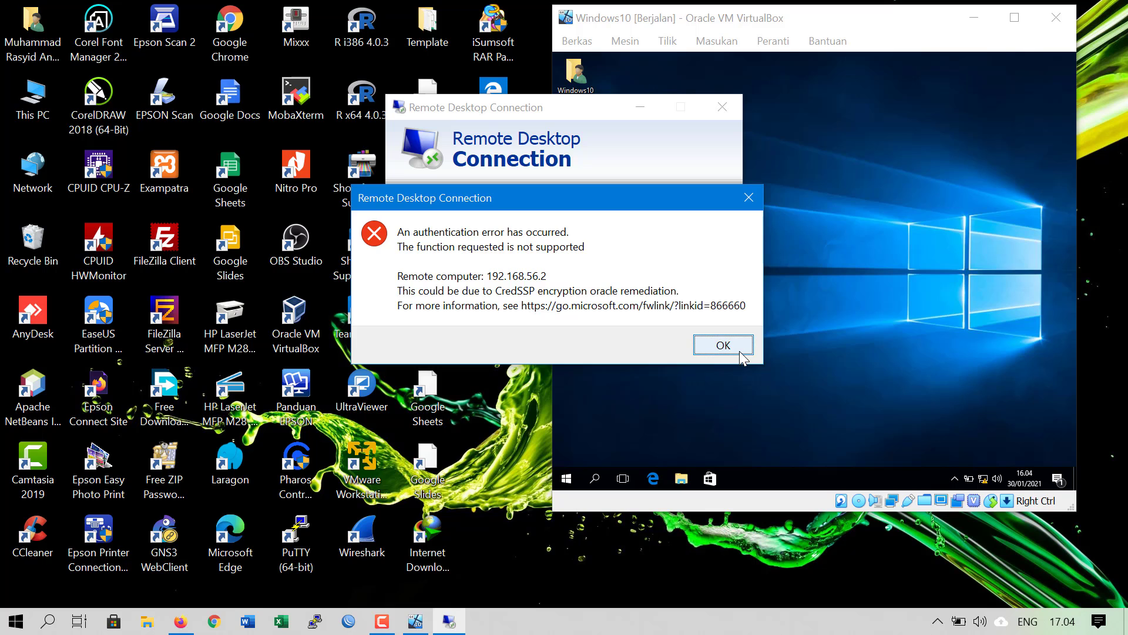
{"action": "left_click", "coordinate": [724, 345]}
Move and minimize the Remote Desktop Connection window, then launch VirtualBox Manager from its desktop shortcut
{"action": "left_click_drag", "start_coordinate": [584, 109], "coordinate": [382, 101]}
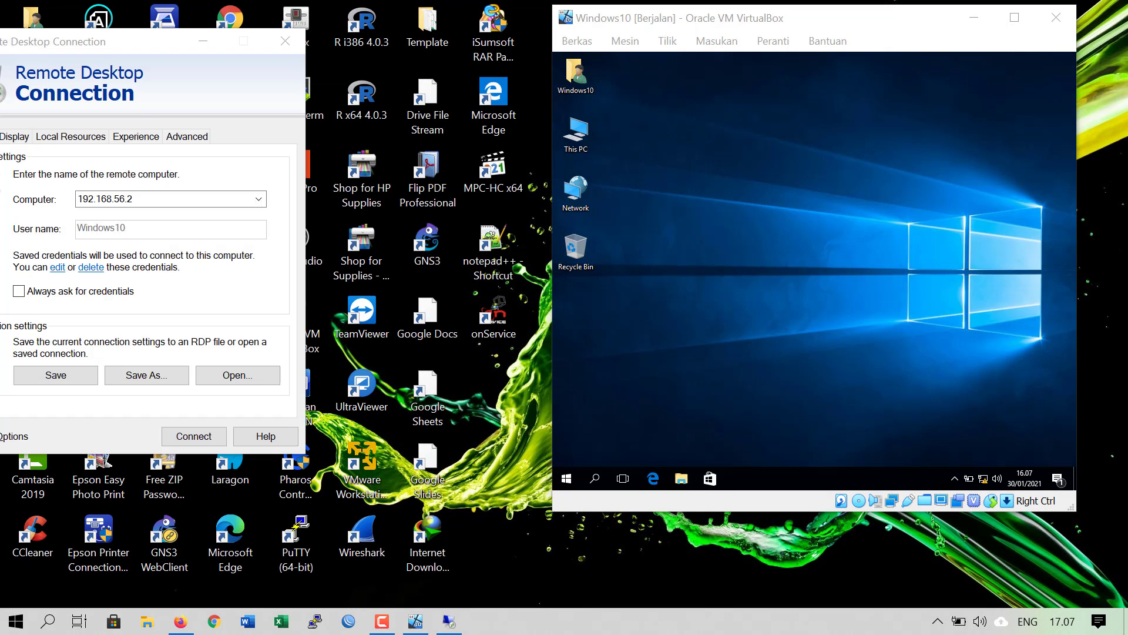
{"action": "left_click_drag", "start_coordinate": [53, 42], "coordinate": [224, 47]}
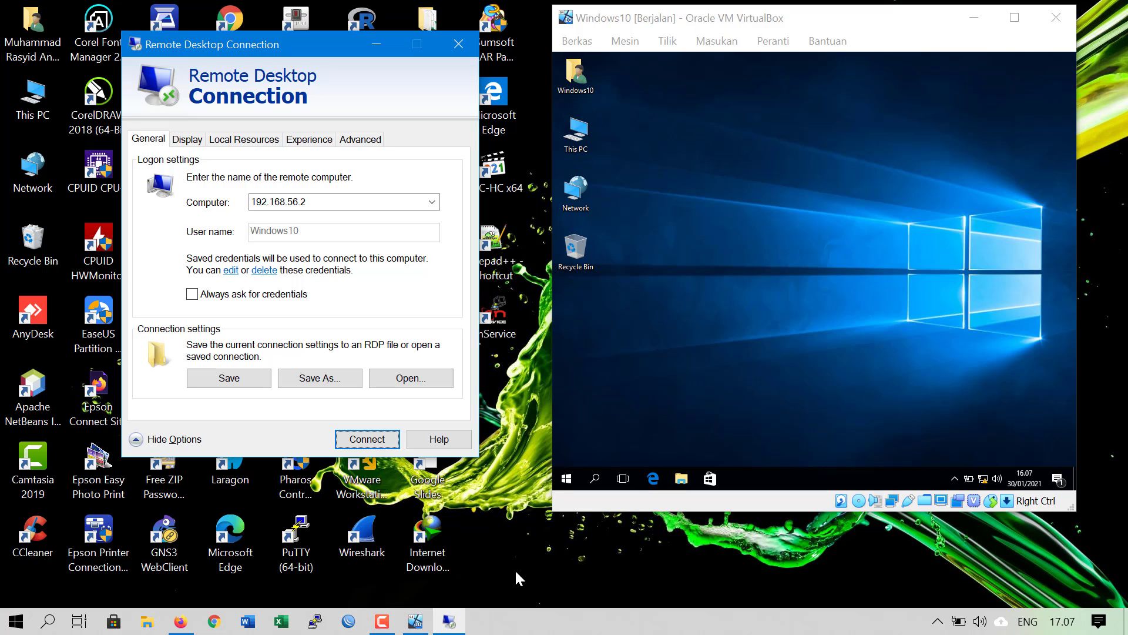
{"action": "left_click", "coordinate": [416, 620]}
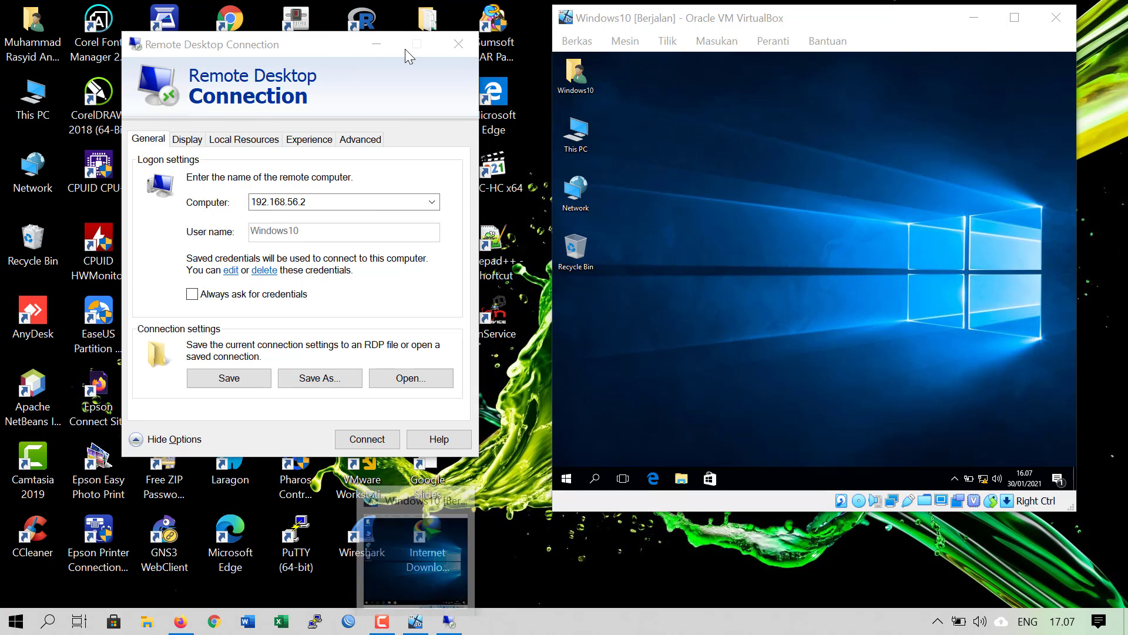
{"action": "left_click", "coordinate": [377, 37]}
{"action": "left_click", "coordinate": [376, 37]}
{"action": "double_click", "coordinate": [295, 330]}
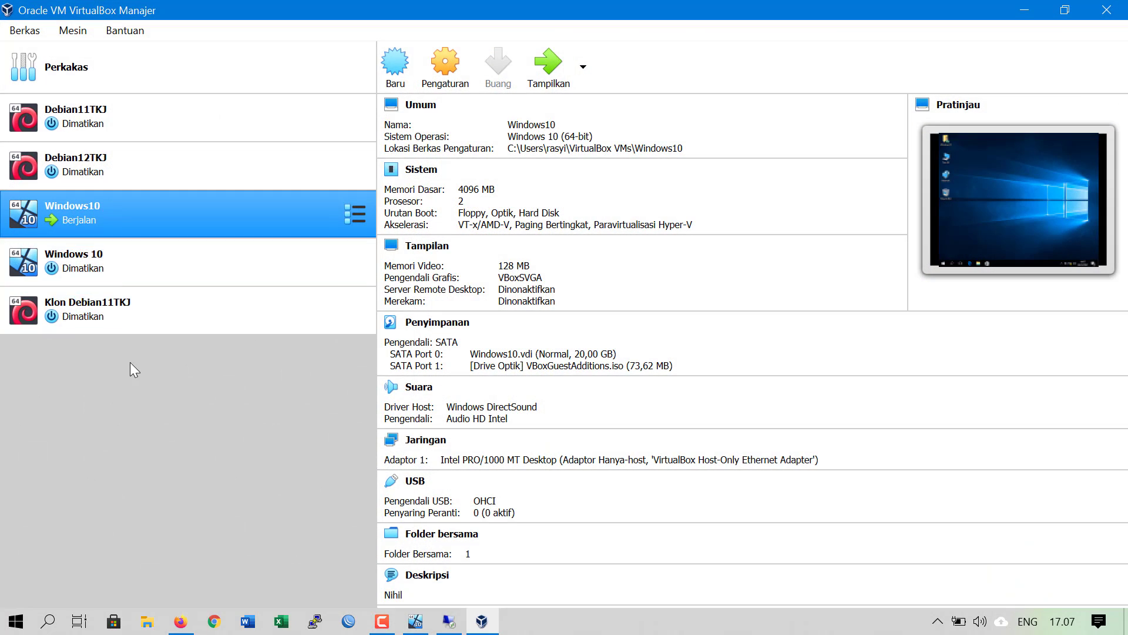
Start the second Windows 10 VM, dismiss the keyboard auto-capture notice and minimize its window
{"action": "left_click", "coordinate": [107, 276]}
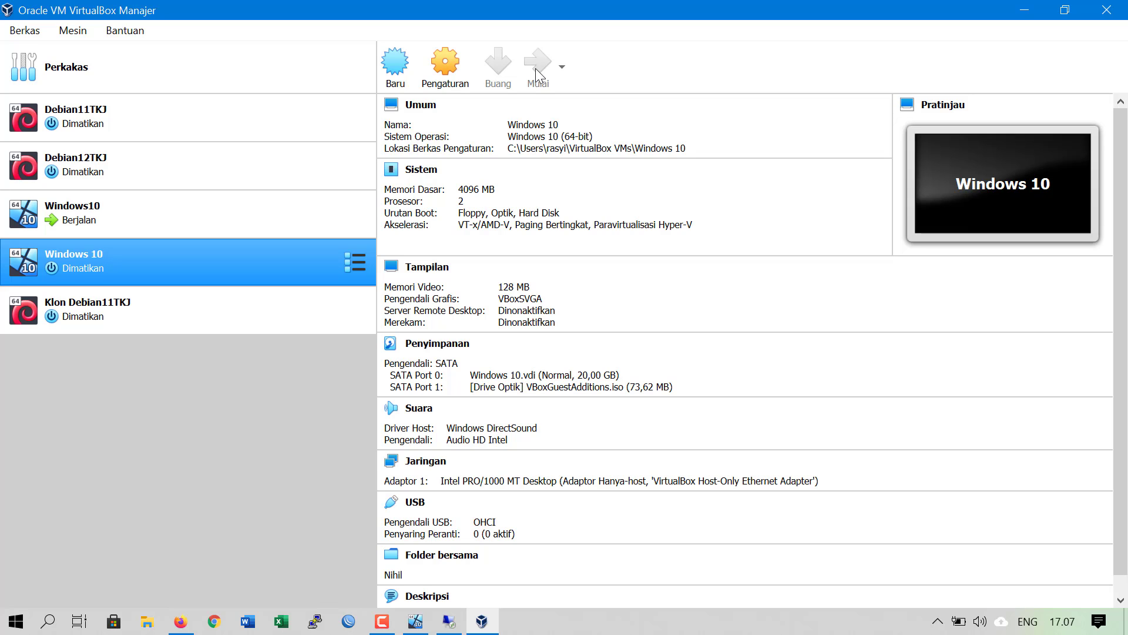
{"action": "left_click", "coordinate": [536, 70]}
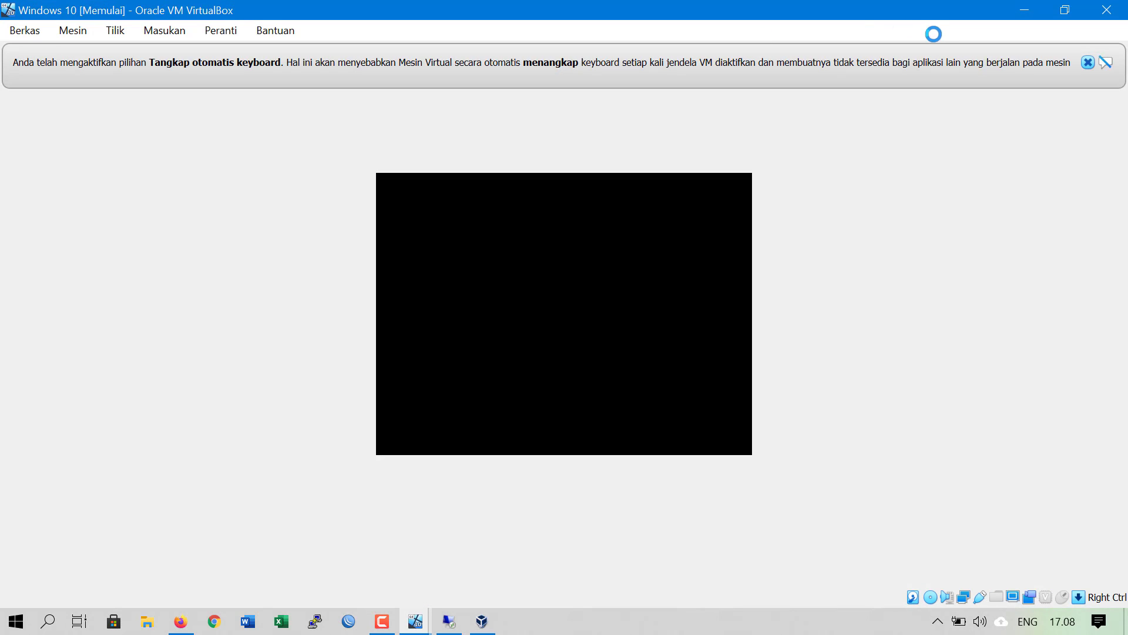
{"action": "left_click", "coordinate": [1091, 62]}
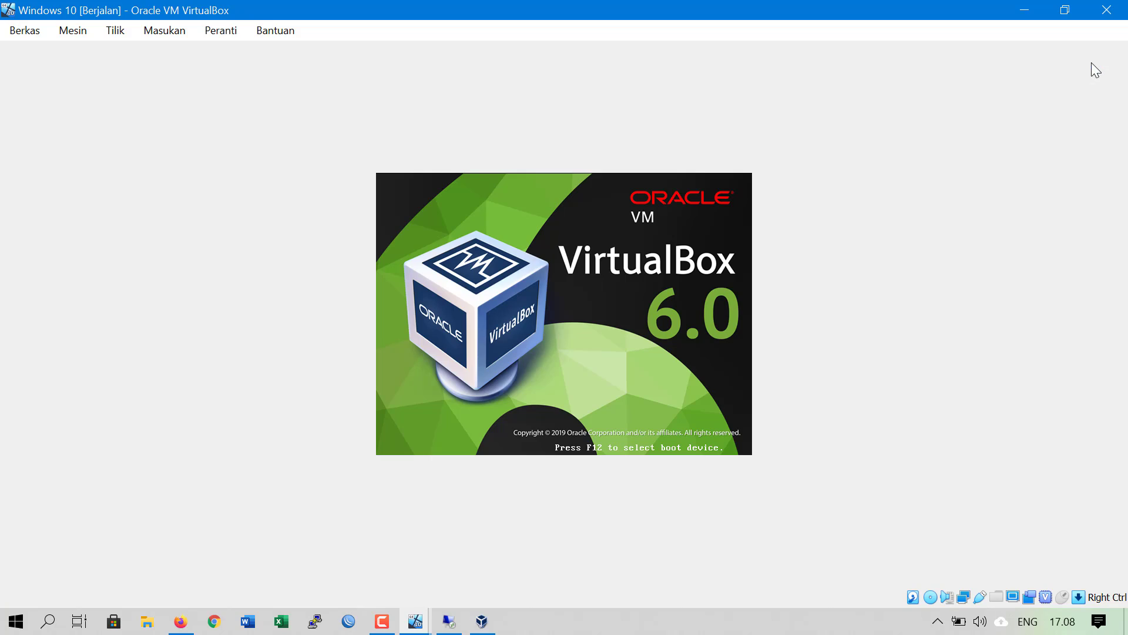
{"action": "left_click", "coordinate": [1026, 10]}
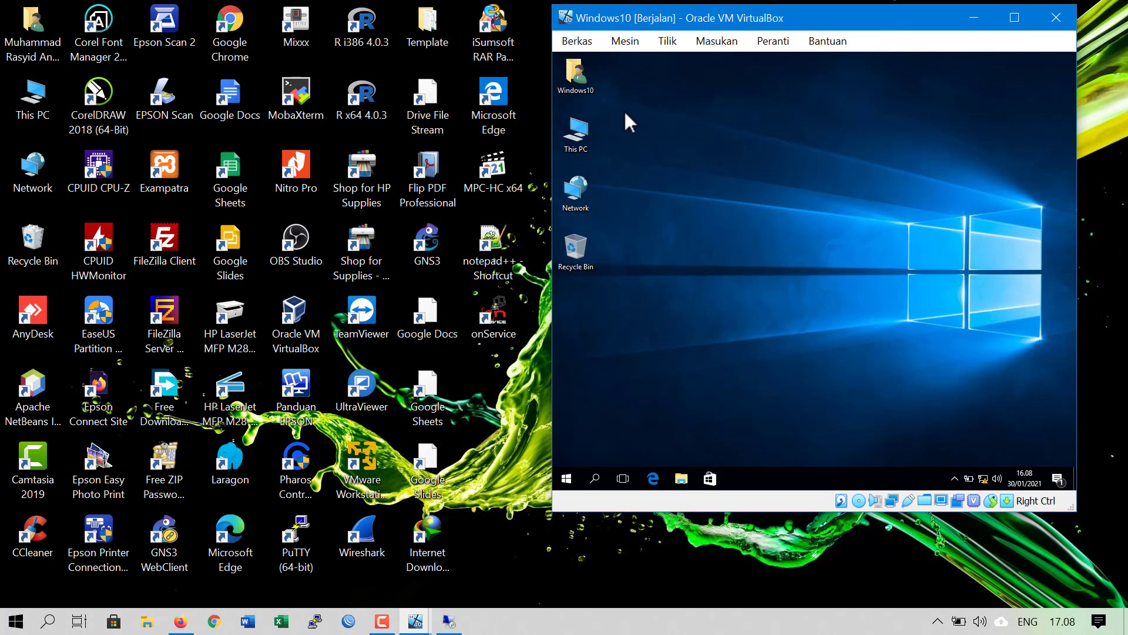
Clear the VirtualBox error dialogs and bring the second VM's window forward to check its Machine menu
{"action": "mouse_move", "coordinate": [418, 628]}
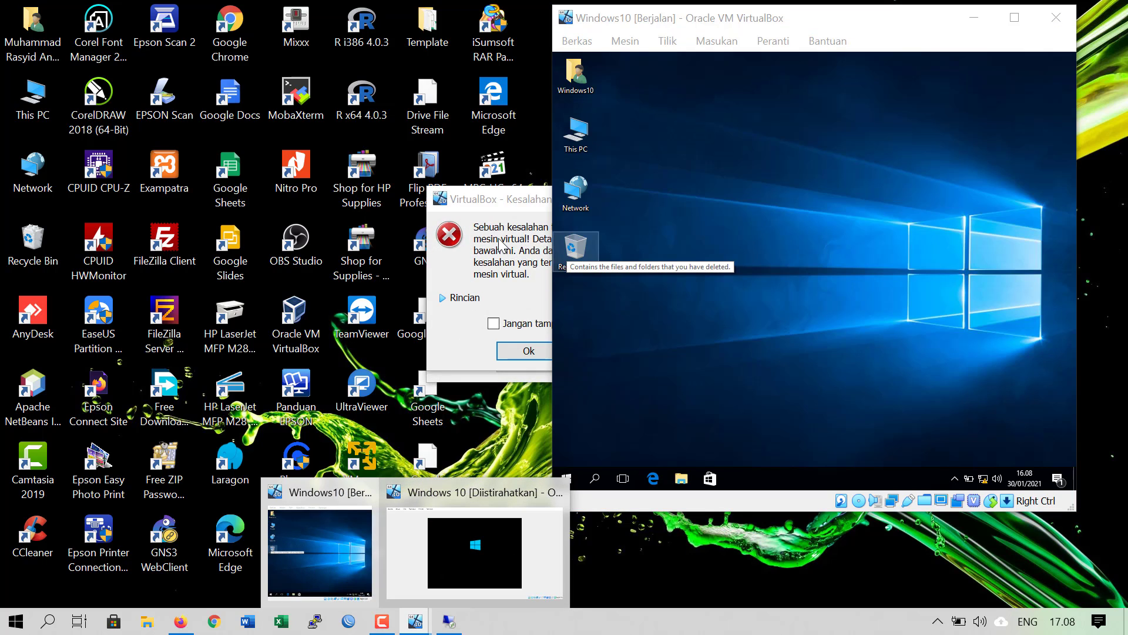
{"action": "left_click_drag", "start_coordinate": [516, 197], "coordinate": [343, 183]}
{"action": "left_click", "coordinate": [353, 334]}
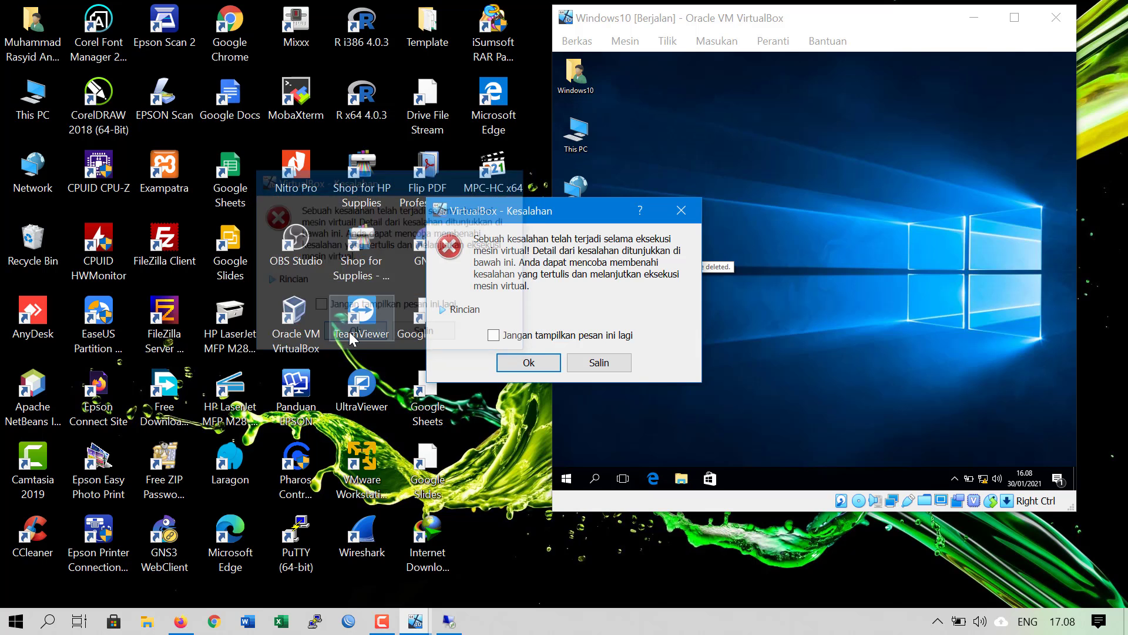
{"action": "left_click", "coordinate": [518, 362]}
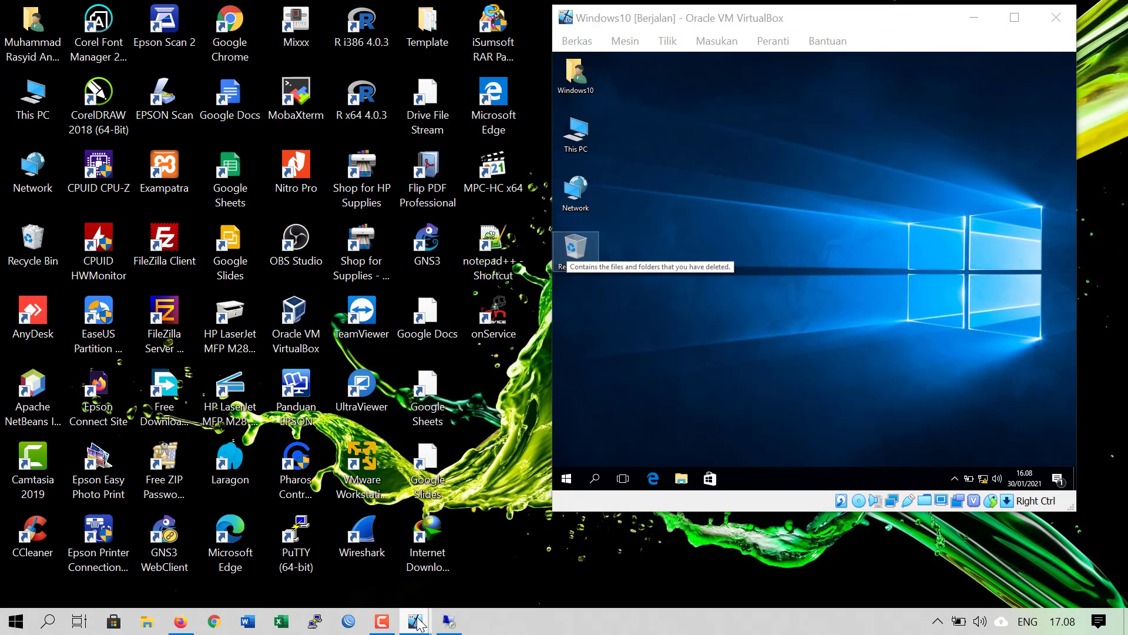
{"action": "mouse_move", "coordinate": [418, 622]}
{"action": "left_click", "coordinate": [452, 548]}
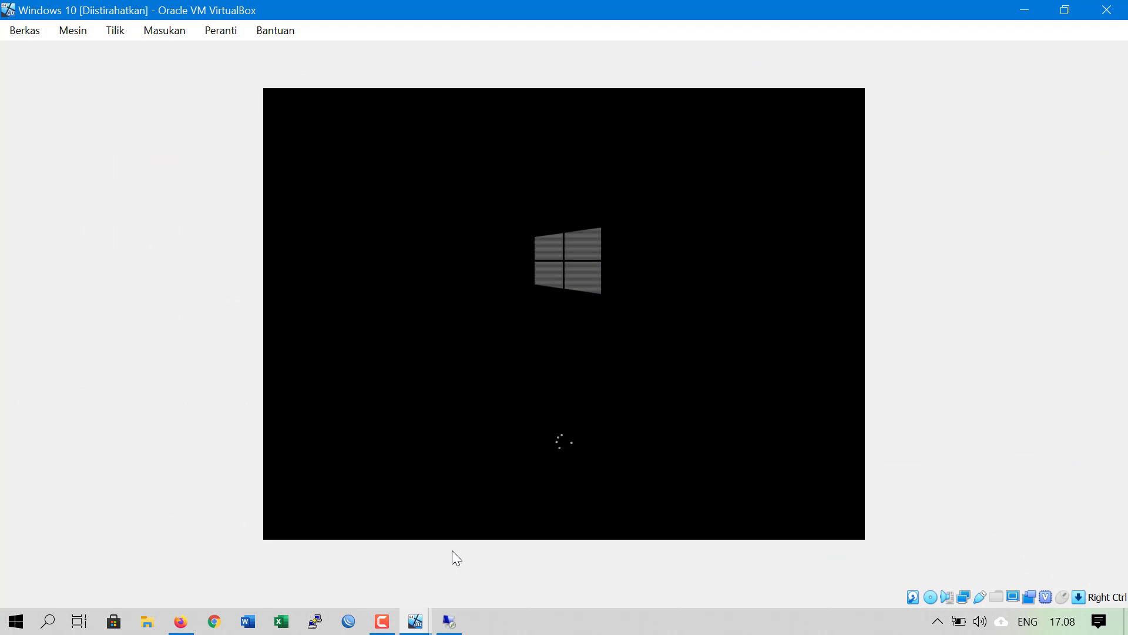
{"action": "left_click", "coordinate": [81, 29]}
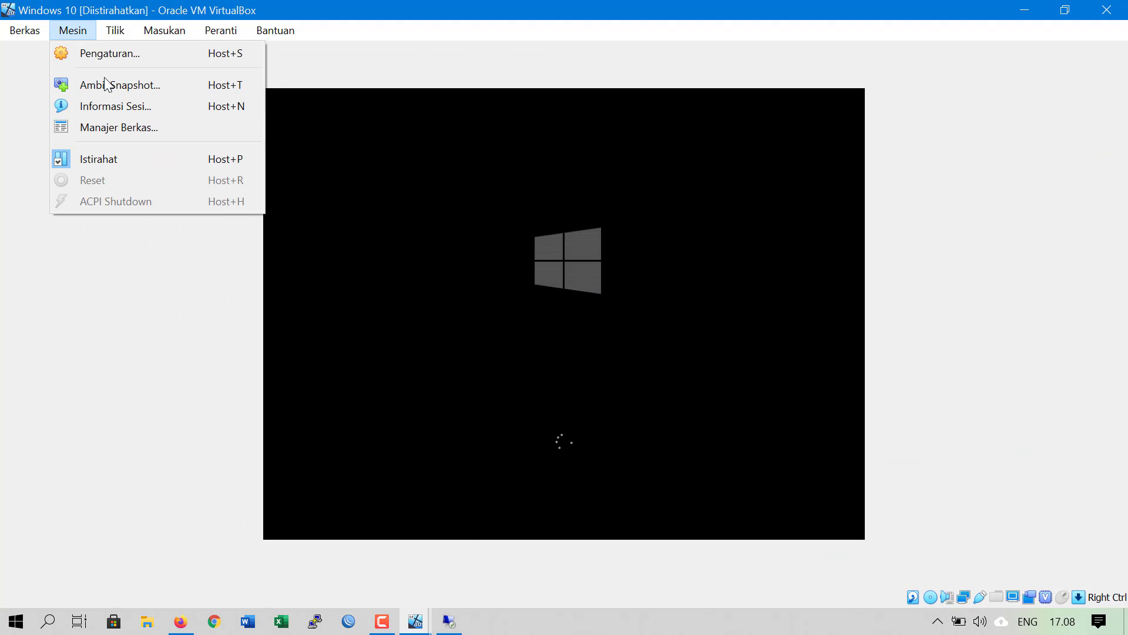
{"action": "left_click", "coordinate": [645, 628]}
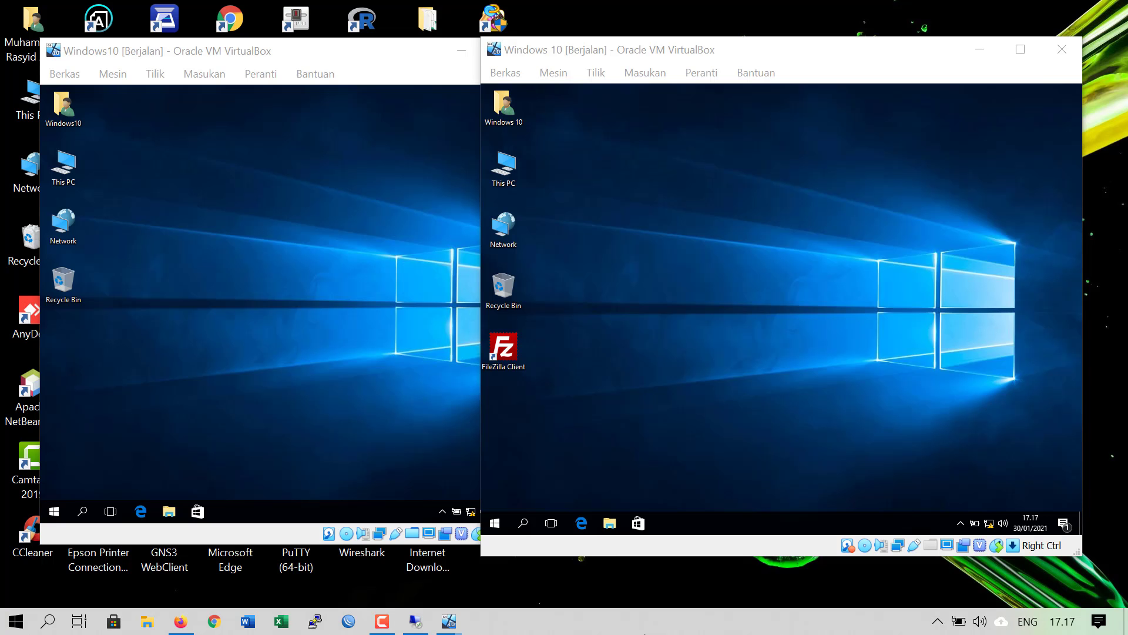
Arrange the two VM windows side by side and focus the right VM's desktop
{"action": "left_click_drag", "start_coordinate": [335, 57], "coordinate": [310, 55]}
{"action": "left_click_drag", "start_coordinate": [645, 52], "coordinate": [713, 47]}
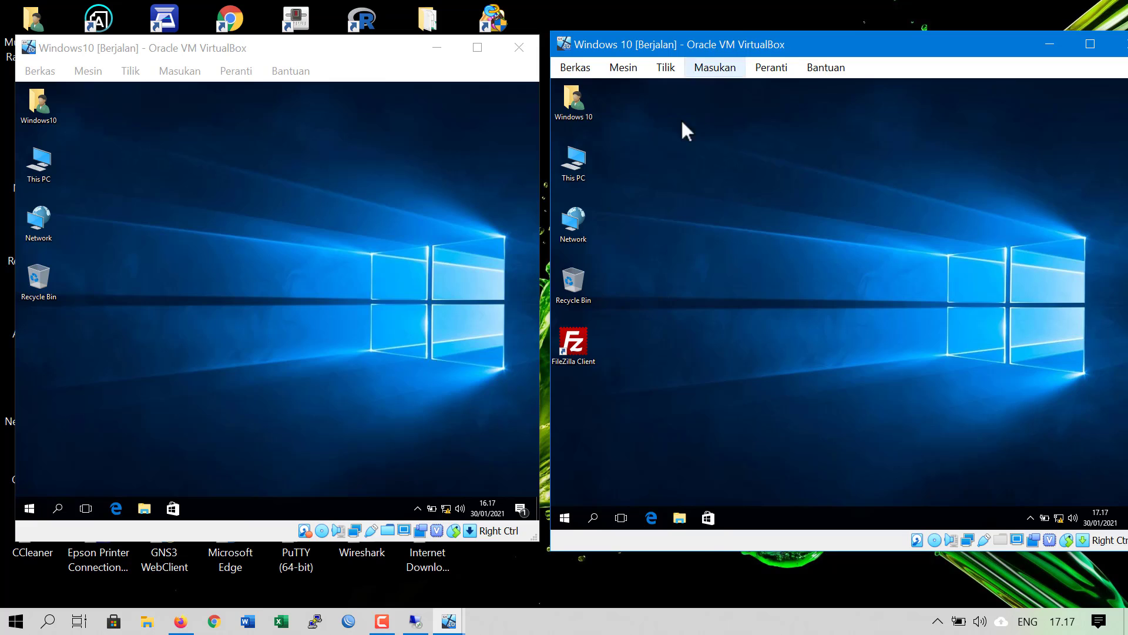
{"action": "left_click", "coordinate": [312, 281]}
{"action": "left_click", "coordinate": [863, 371]}
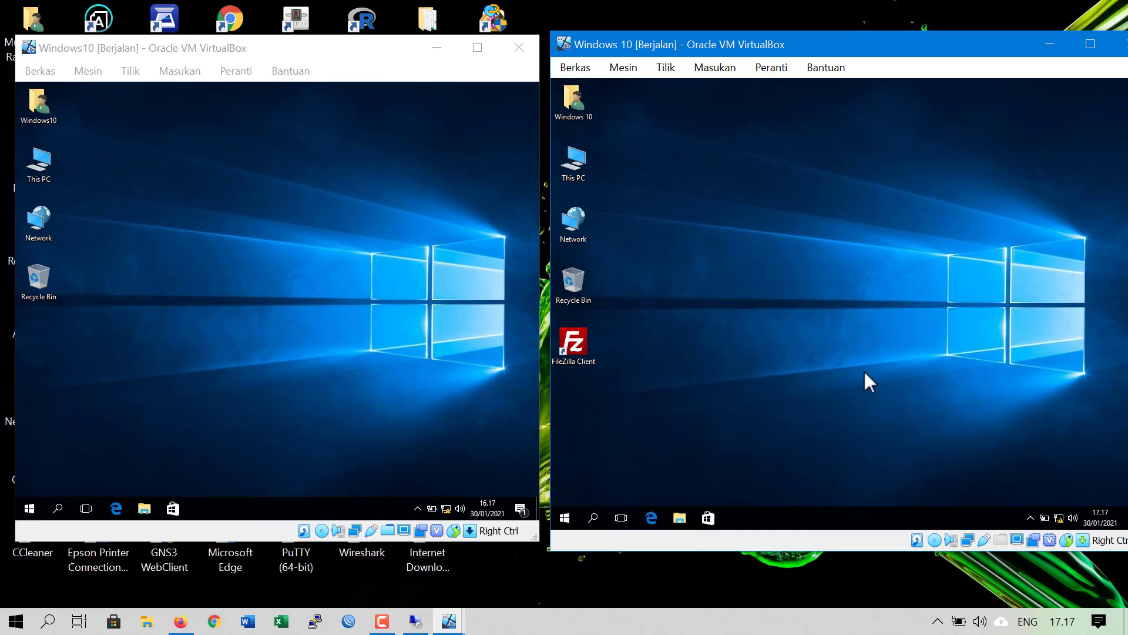
In the right VM, search 'remo', open Remote Desktop Connection and connect to 192.168.56.2
{"action": "left_click", "coordinate": [565, 517]}
{"action": "type", "text": "remote"}
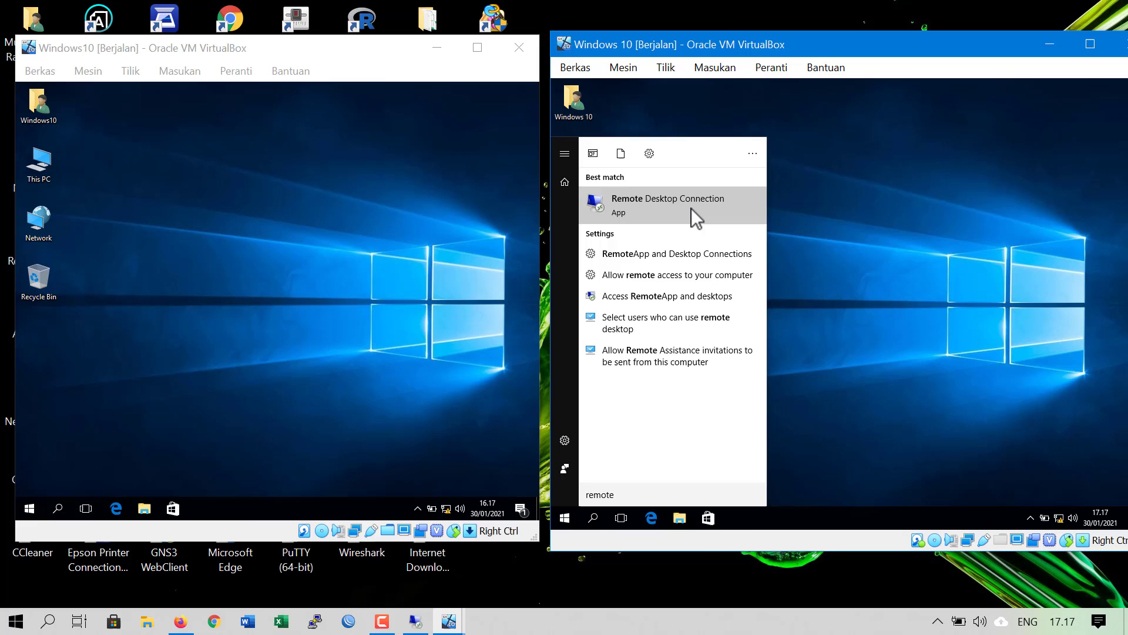
{"action": "left_click", "coordinate": [692, 208]}
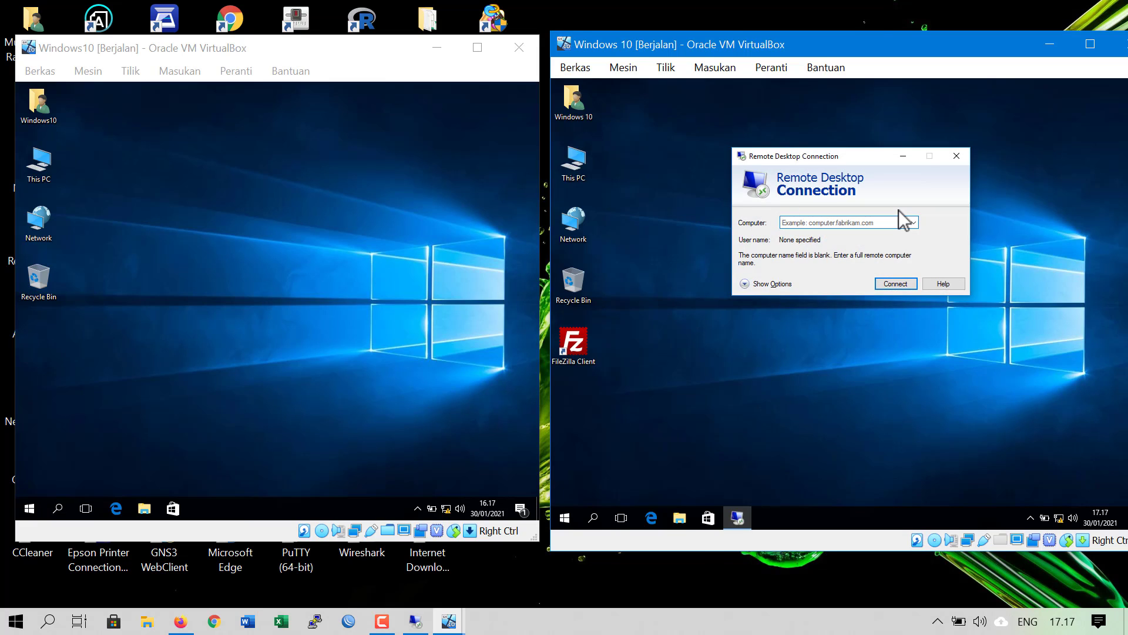
{"action": "type", "text": "192.168.56.2"}
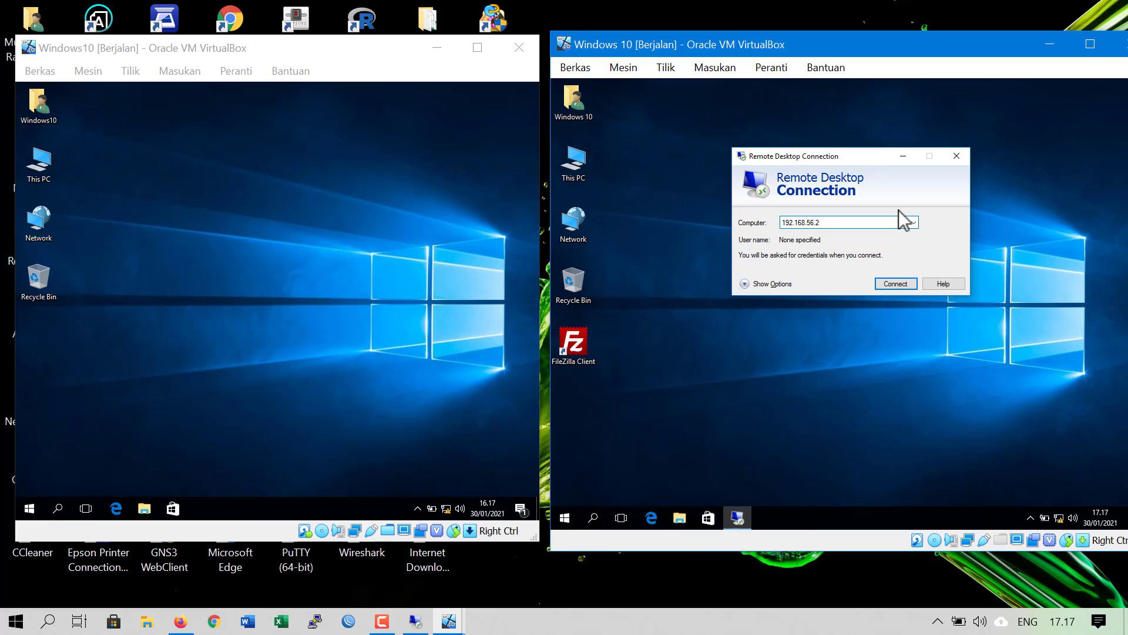
{"action": "key", "text": "Return"}
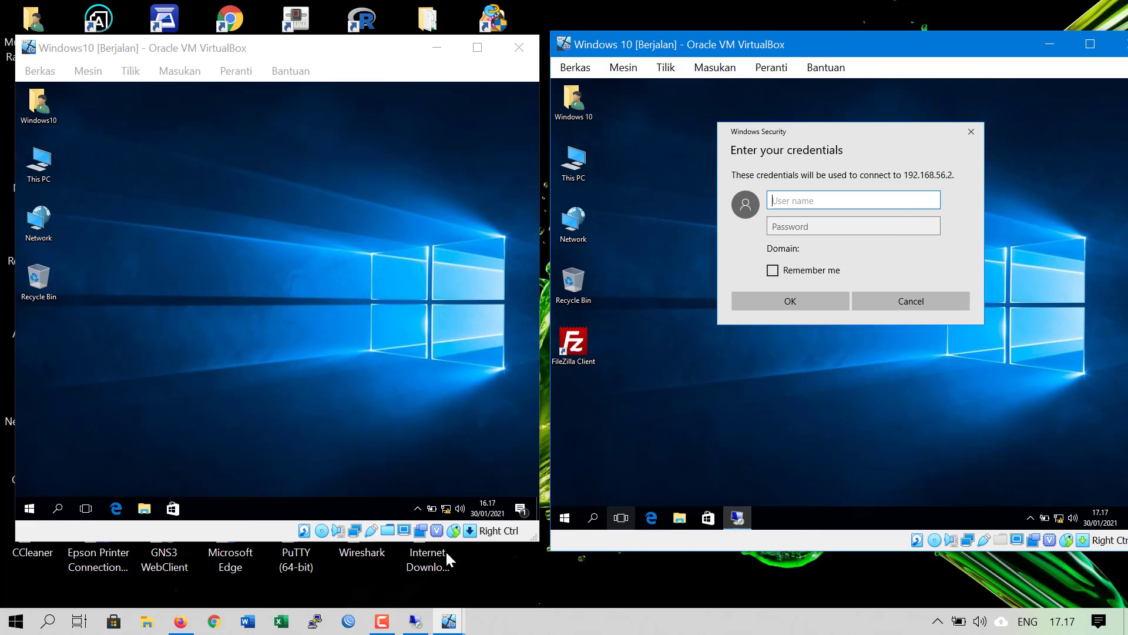
Open the left VM's Start menu and expand its labels
{"action": "mouse_move", "coordinate": [381, 623]}
{"action": "left_click", "coordinate": [22, 509]}
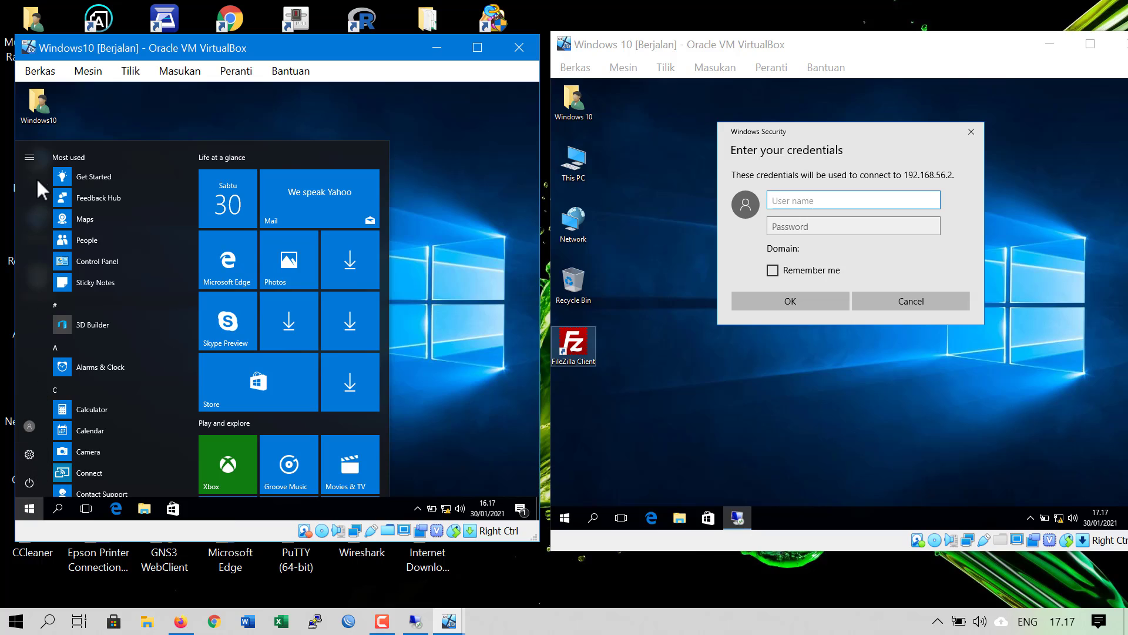
{"action": "left_click", "coordinate": [29, 160]}
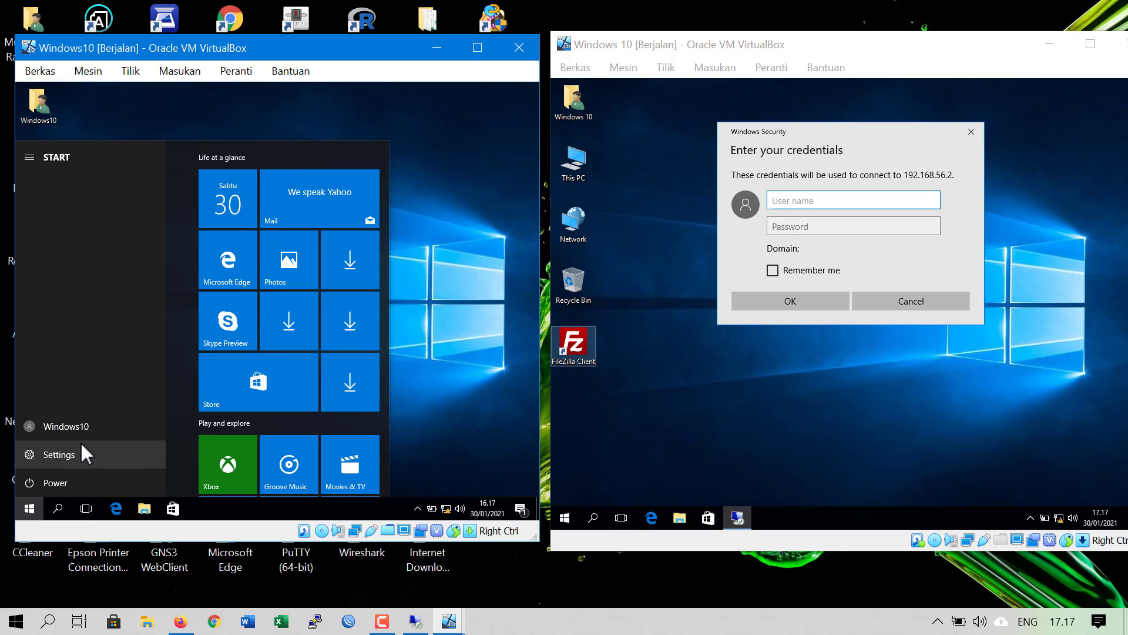
Sign in to 192.168.56.2 with the remote account's user name and password, accepting the untrusted certificate
{"action": "left_click", "coordinate": [785, 200]}
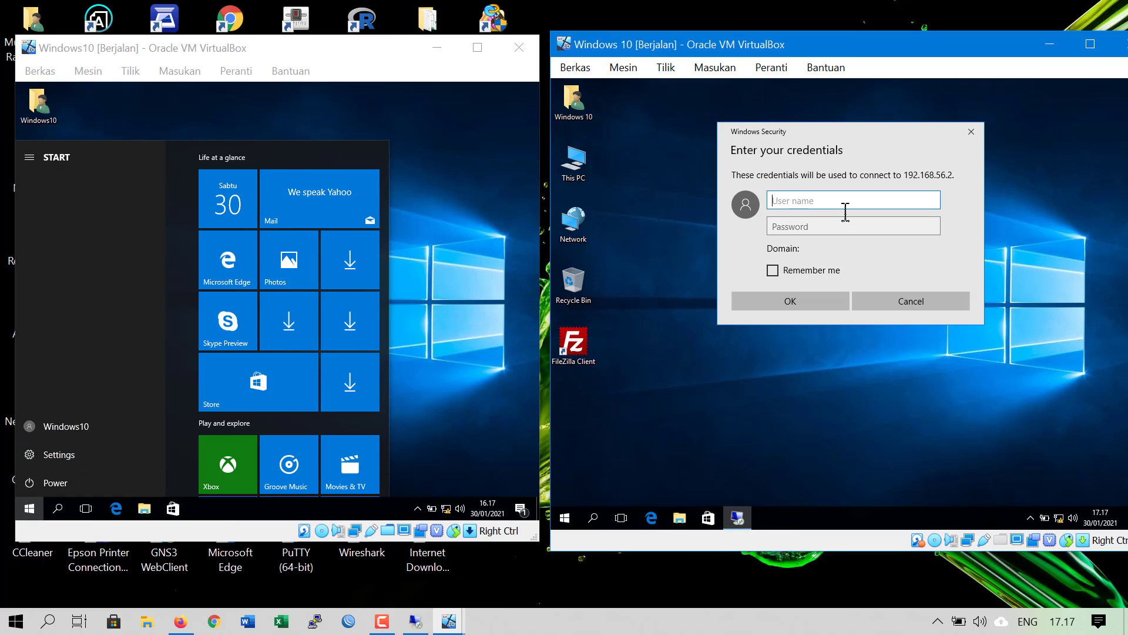
{"action": "type", "text": "Windows10"}
{"action": "key", "text": "Tab"}
{"action": "type", "text": "•••"}
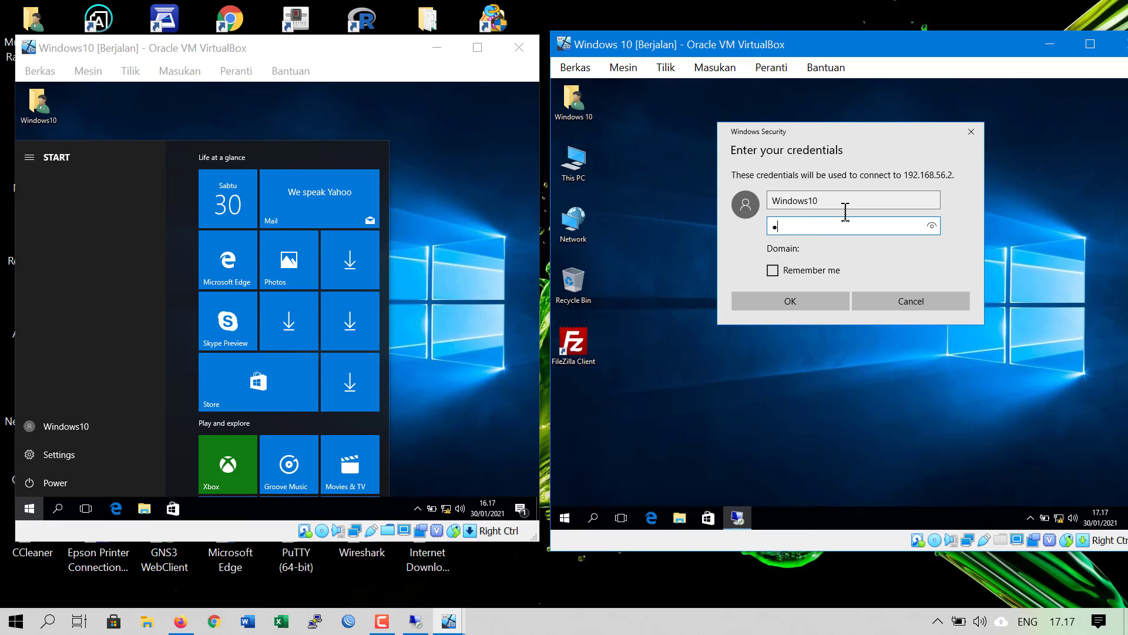
{"action": "type", "text": "•••"}
{"action": "left_click", "coordinate": [830, 306]}
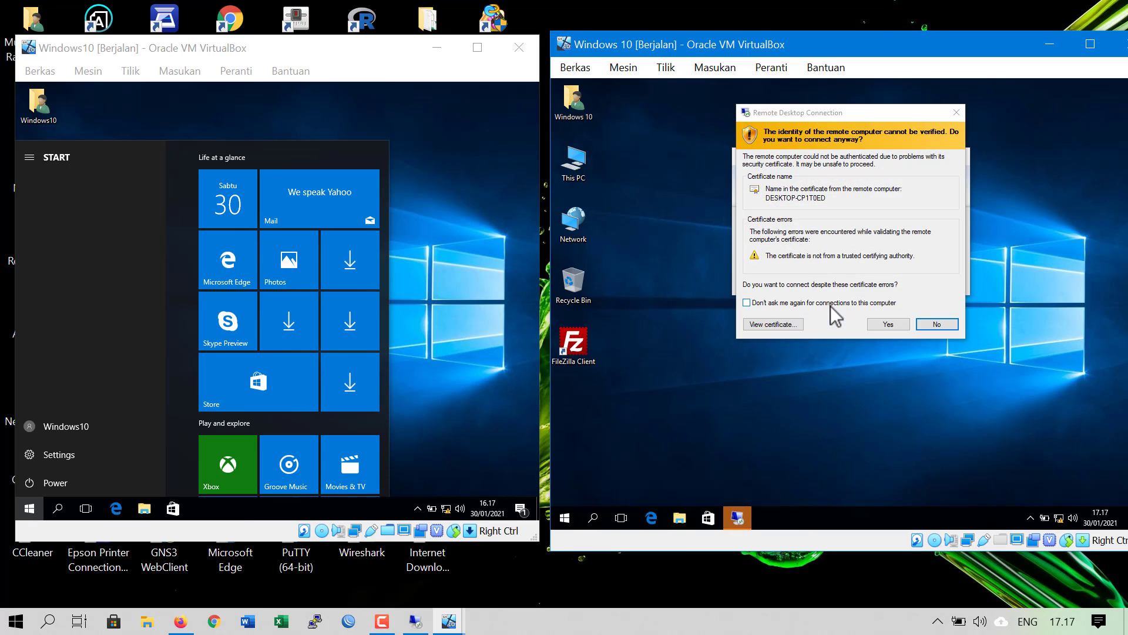
{"action": "left_click", "coordinate": [888, 325]}
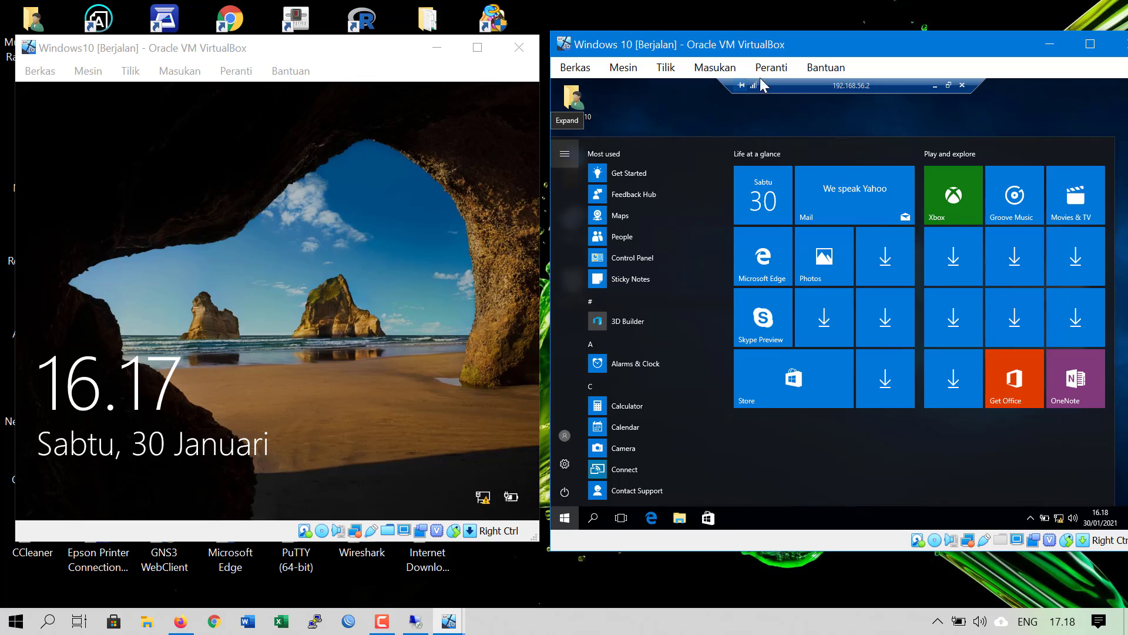
Close the remote session's Start menu and nudge the left VM window slightly right
{"action": "left_click", "coordinate": [800, 114]}
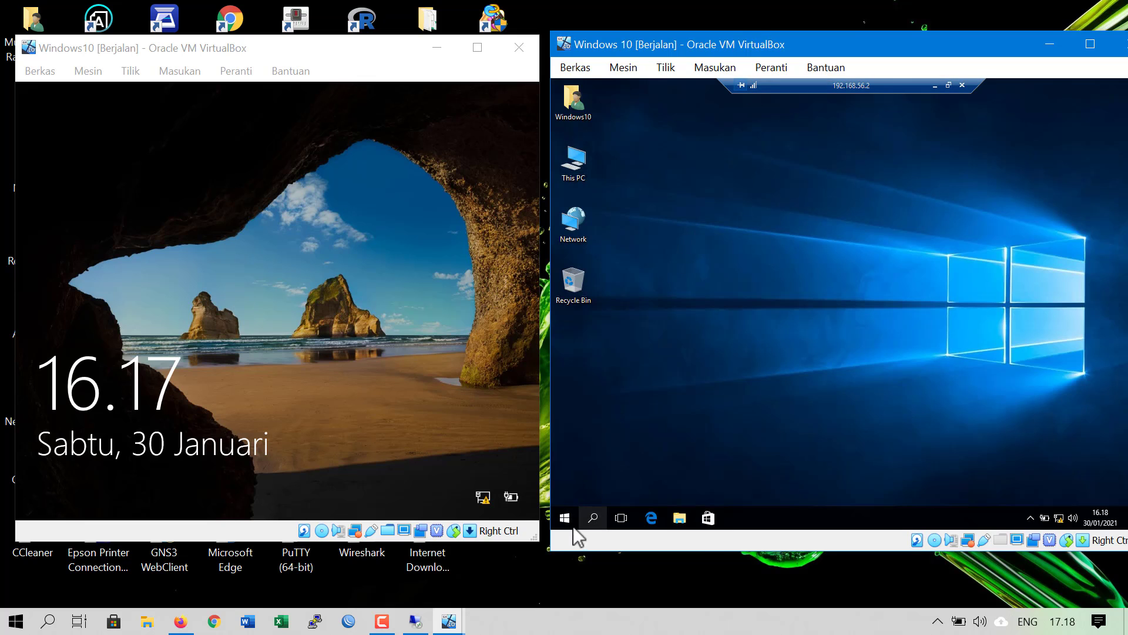
{"action": "left_click", "coordinate": [564, 512]}
{"action": "left_click", "coordinate": [564, 513]}
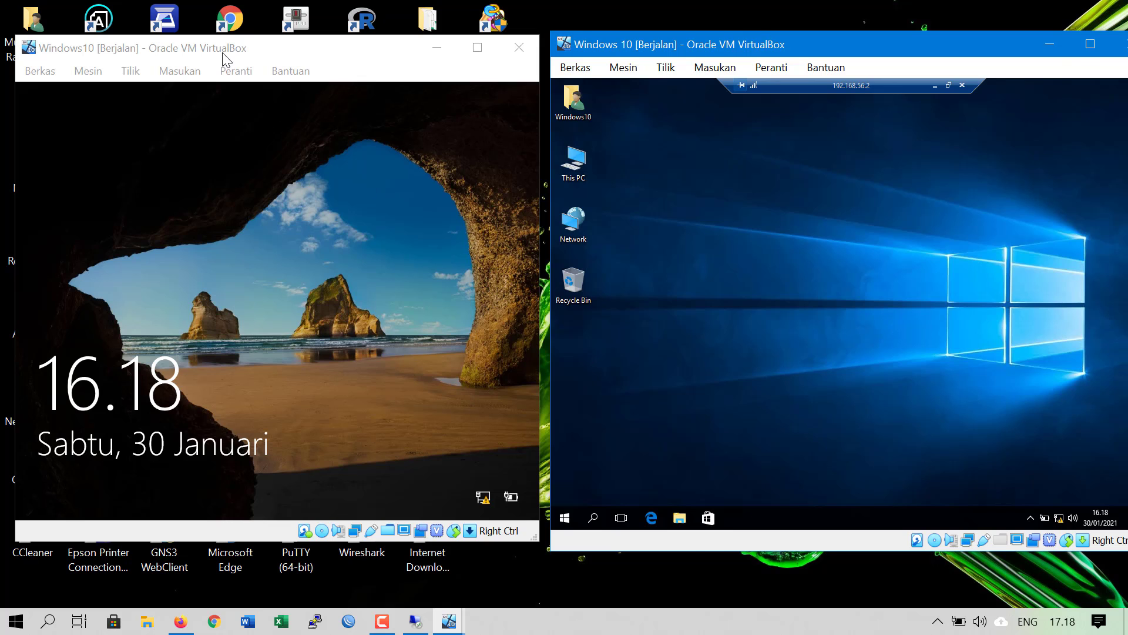
{"action": "mouse_move", "coordinate": [224, 47]}
{"action": "left_mouse_down"}
{"action": "mouse_move", "coordinate": [527, 165]}
{"action": "mouse_move", "coordinate": [436, 360]}
{"action": "mouse_move", "coordinate": [228, 47]}
{"action": "left_mouse_up"}
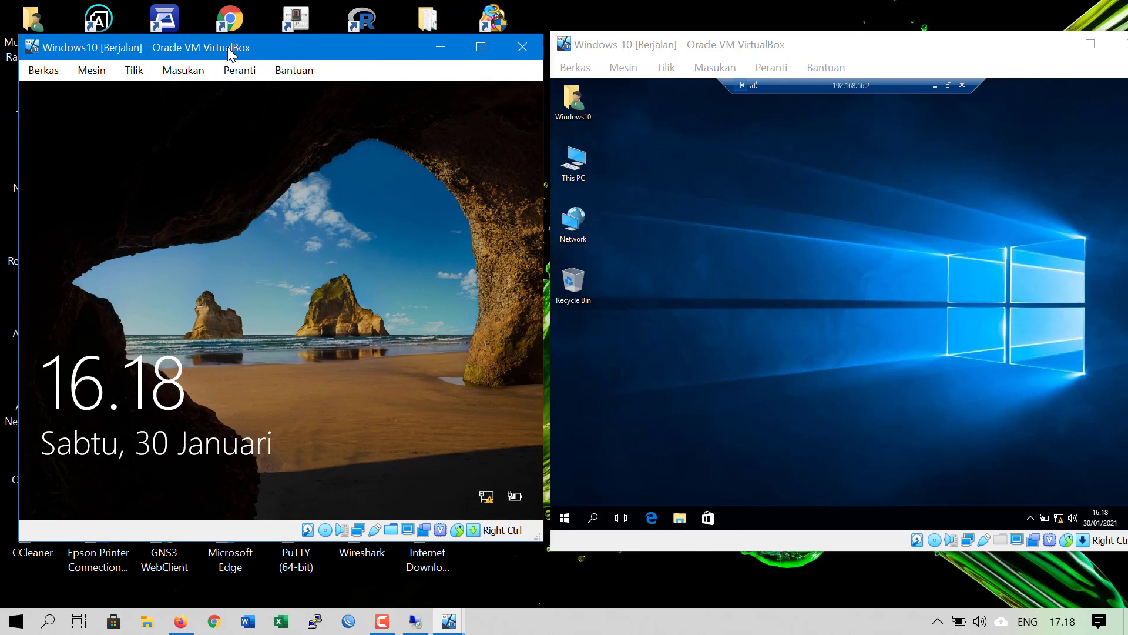
Open File Explorer in the right VM's remote session and bring up the left VM's password sign-in
{"action": "left_click", "coordinate": [802, 230]}
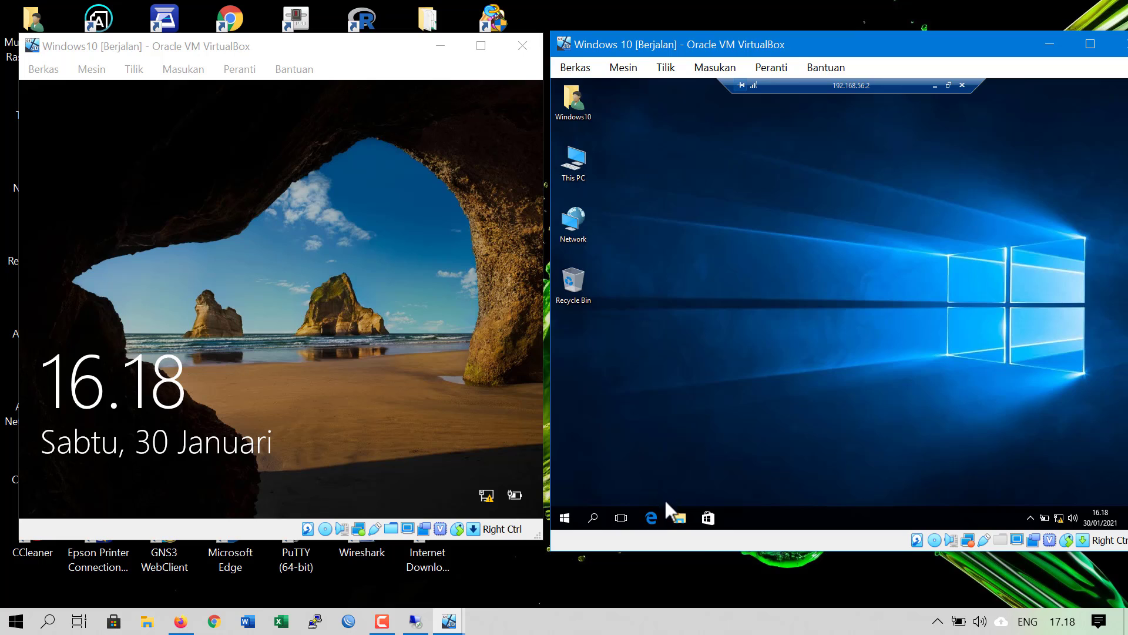
{"action": "left_click", "coordinate": [677, 517]}
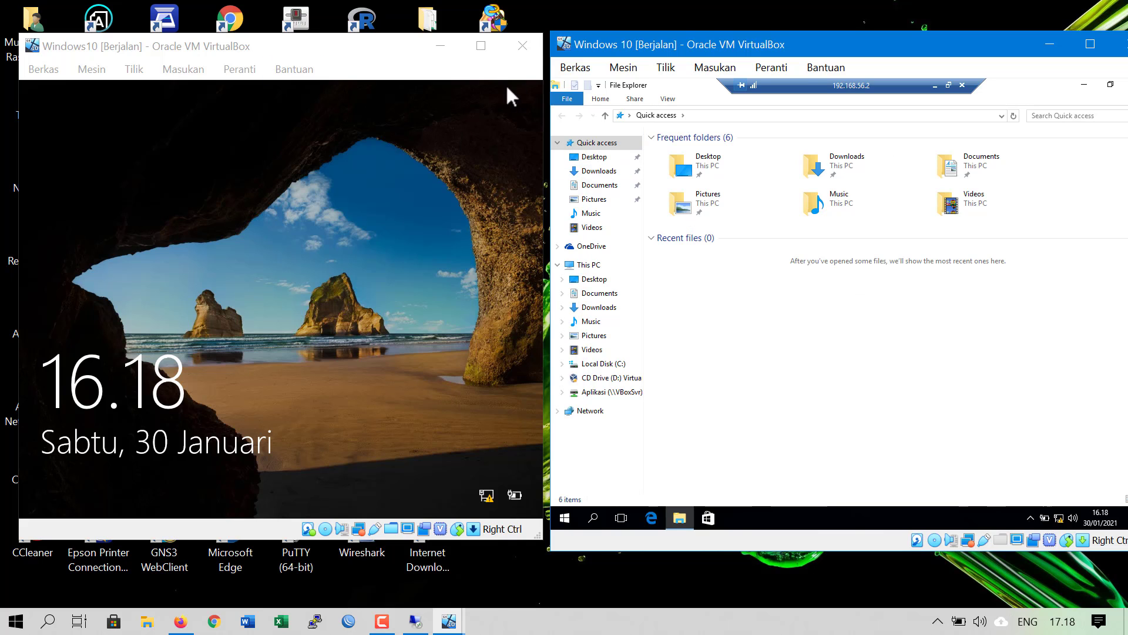
{"action": "left_click", "coordinate": [277, 173]}
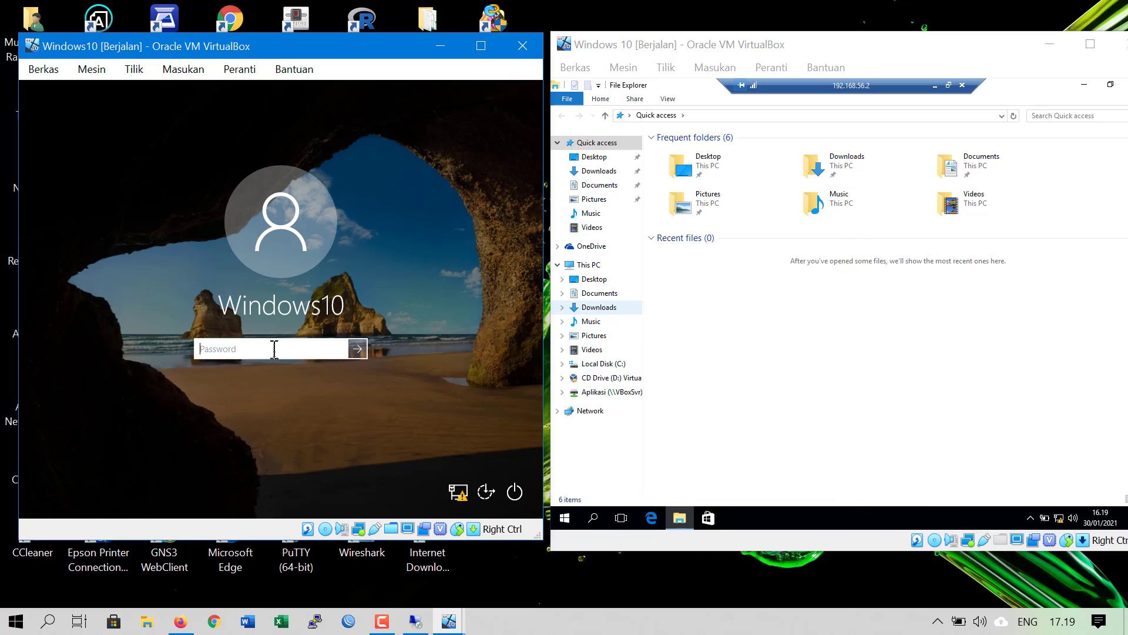
Sign in to the left Windows10 VM with its password and make its window slightly taller
{"action": "type", "text": "••••••"}
{"action": "left_click", "coordinate": [358, 352]}
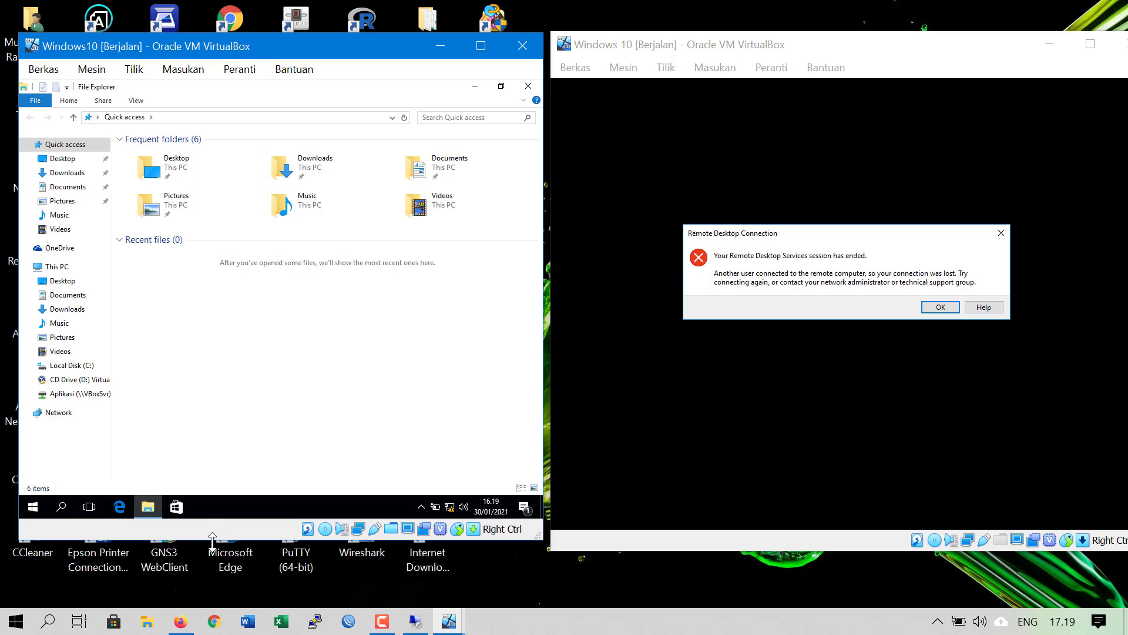
{"action": "left_click_drag", "start_coordinate": [212, 537], "coordinate": [203, 559]}
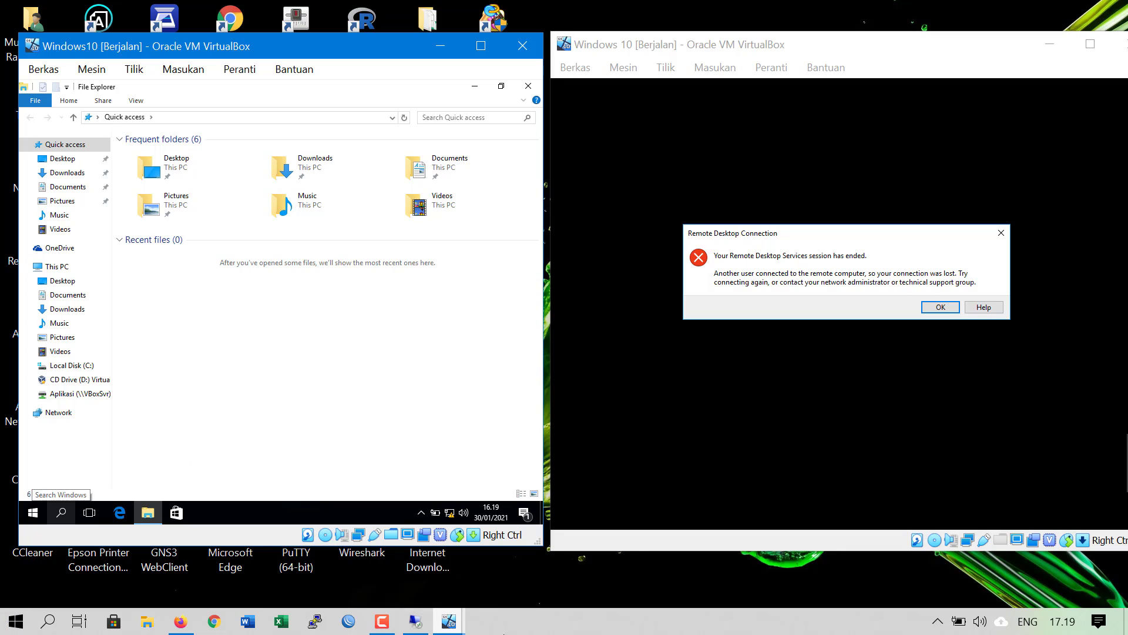
{"action": "left_click", "coordinate": [534, 626]}
Minimize File Explorer inside the left VM
{"action": "left_click", "coordinate": [16, 621]}
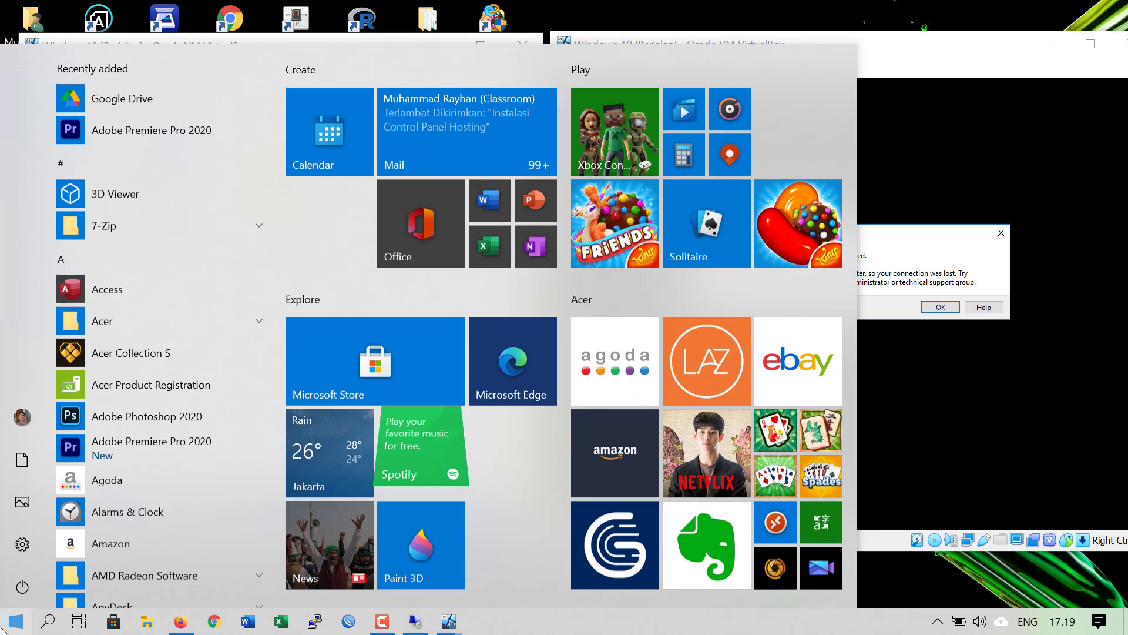
{"action": "left_click", "coordinate": [15, 621]}
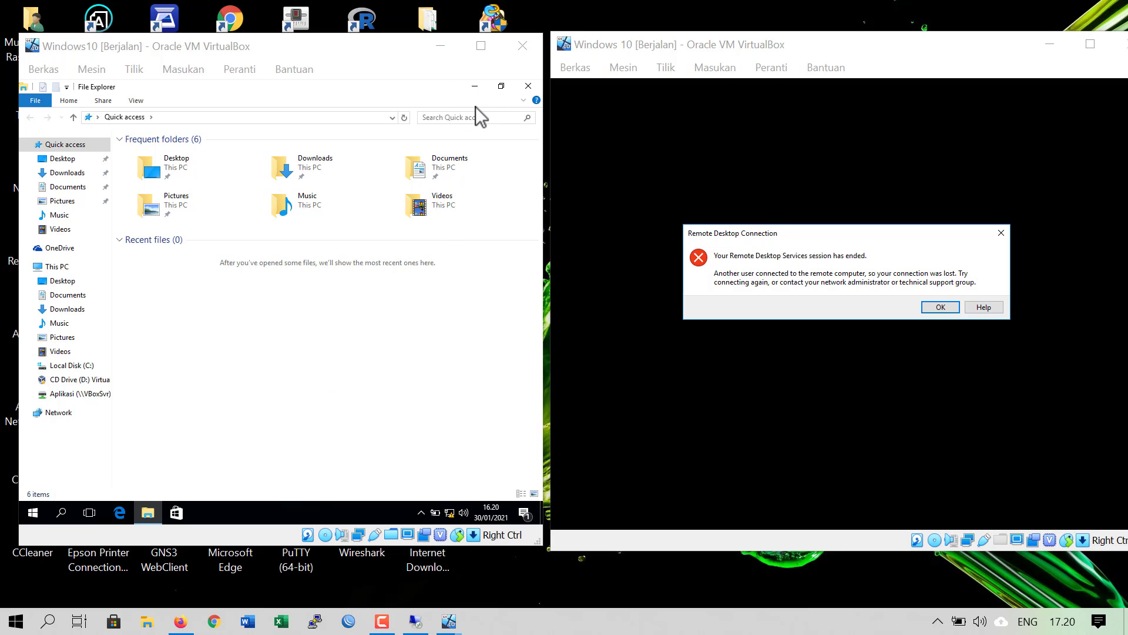
{"action": "left_click", "coordinate": [478, 89]}
{"action": "left_click", "coordinate": [475, 88]}
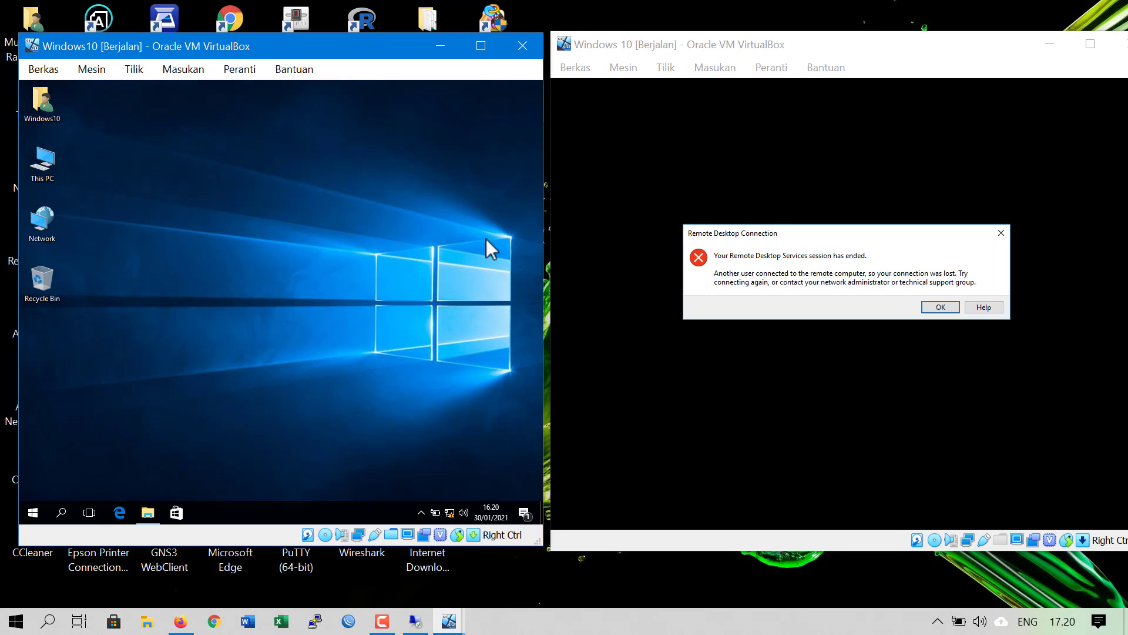
Dismiss the session-ended error and close the Remote Desktop Connection window in the right VM
{"action": "left_click", "coordinate": [1001, 233]}
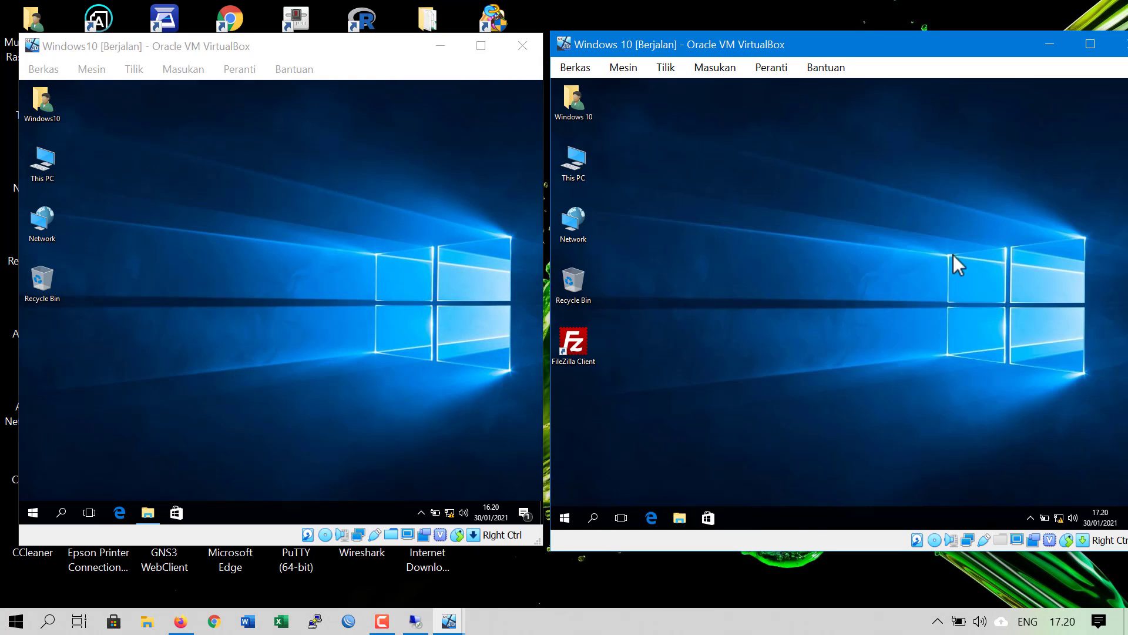
{"action": "left_click", "coordinate": [971, 373]}
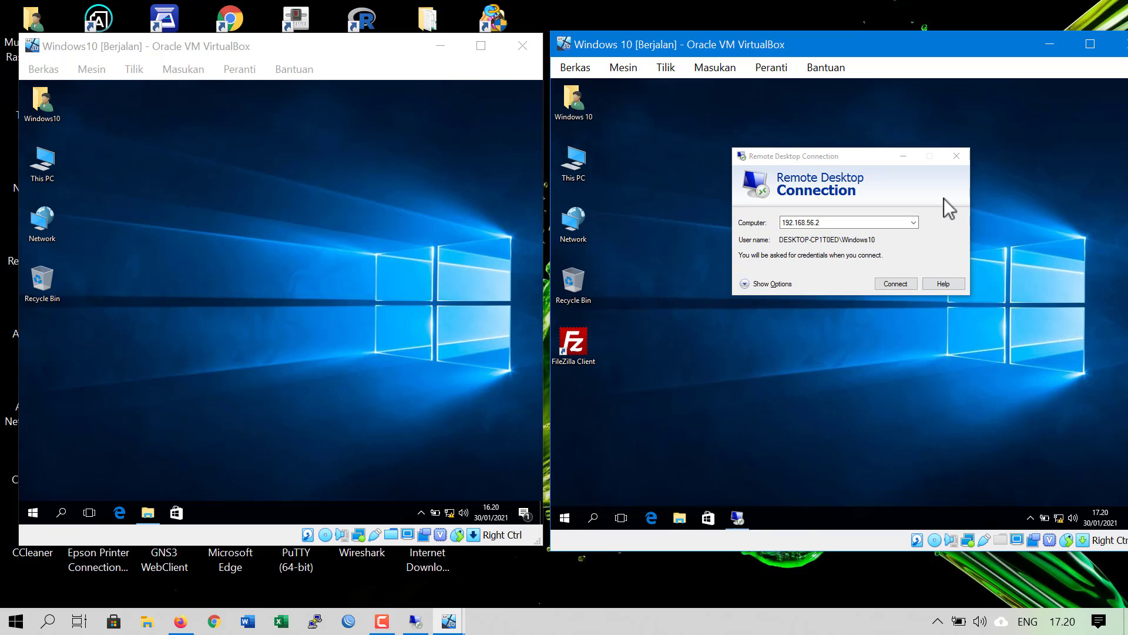
{"action": "left_click", "coordinate": [957, 155]}
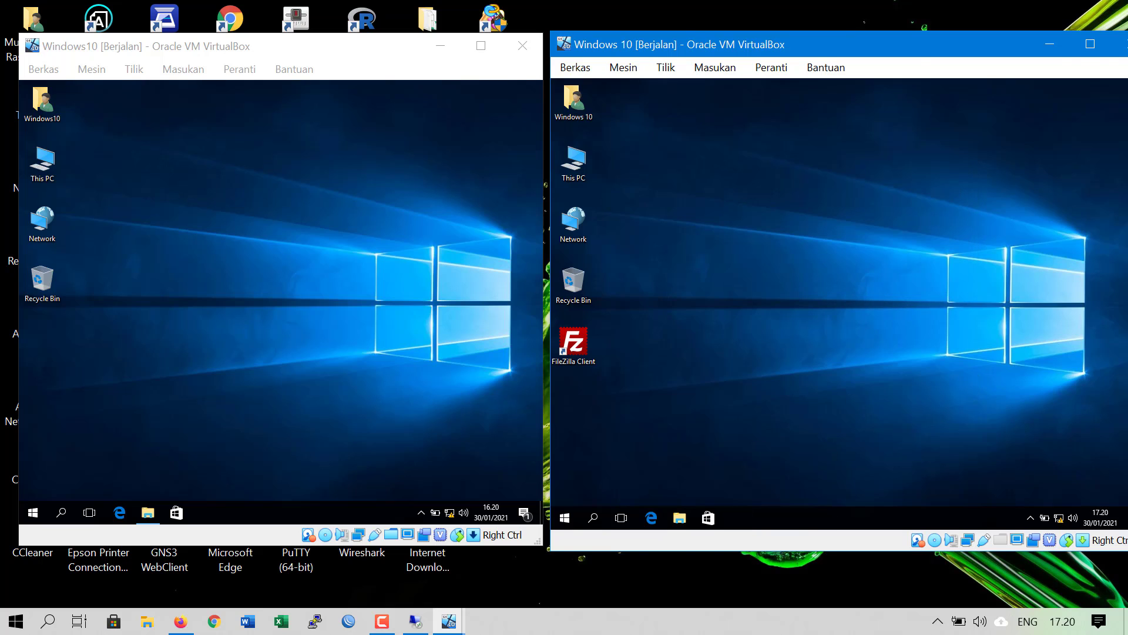